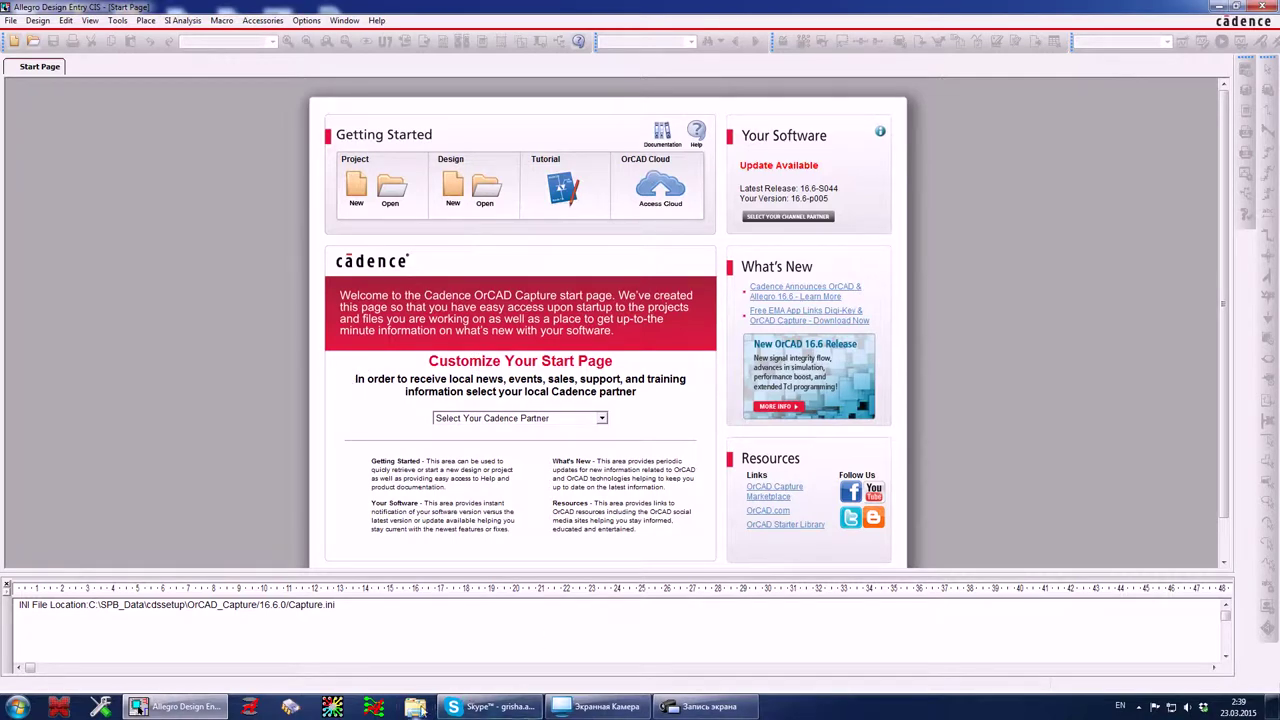
Browse Windows Explorer to the C:\Downloads folder.
left_click(416, 707)
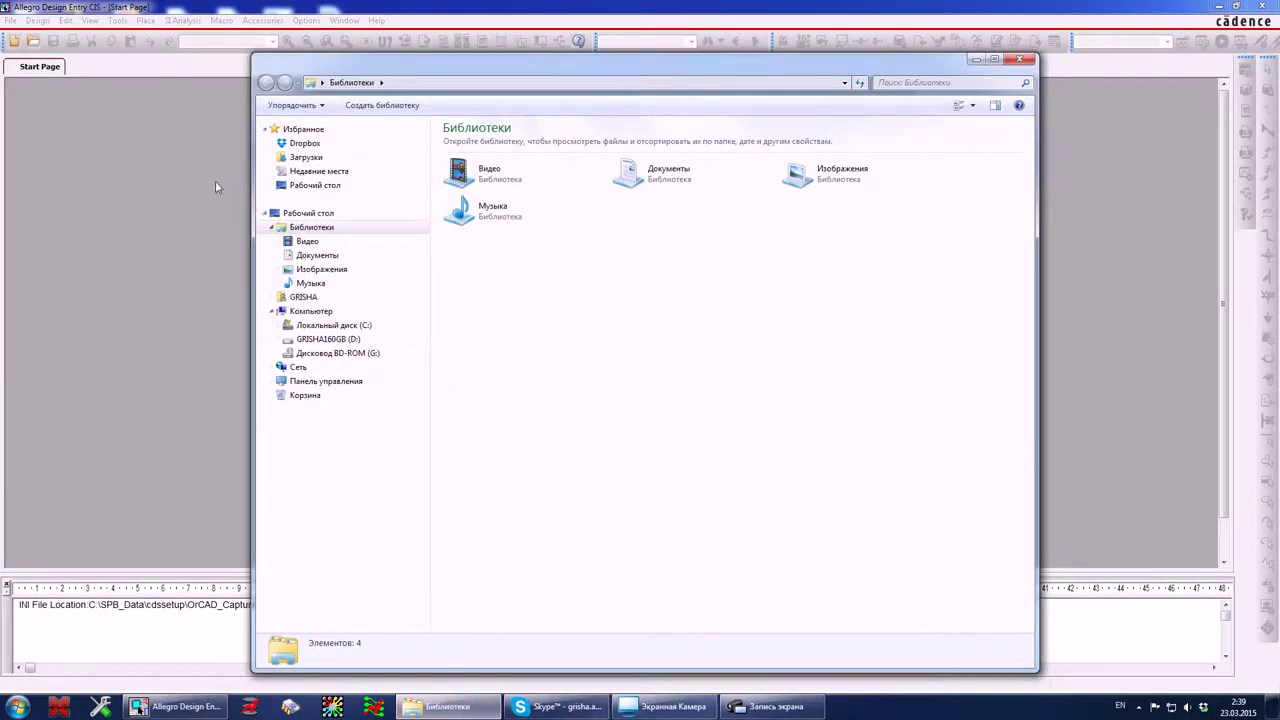
left_click(356, 331)
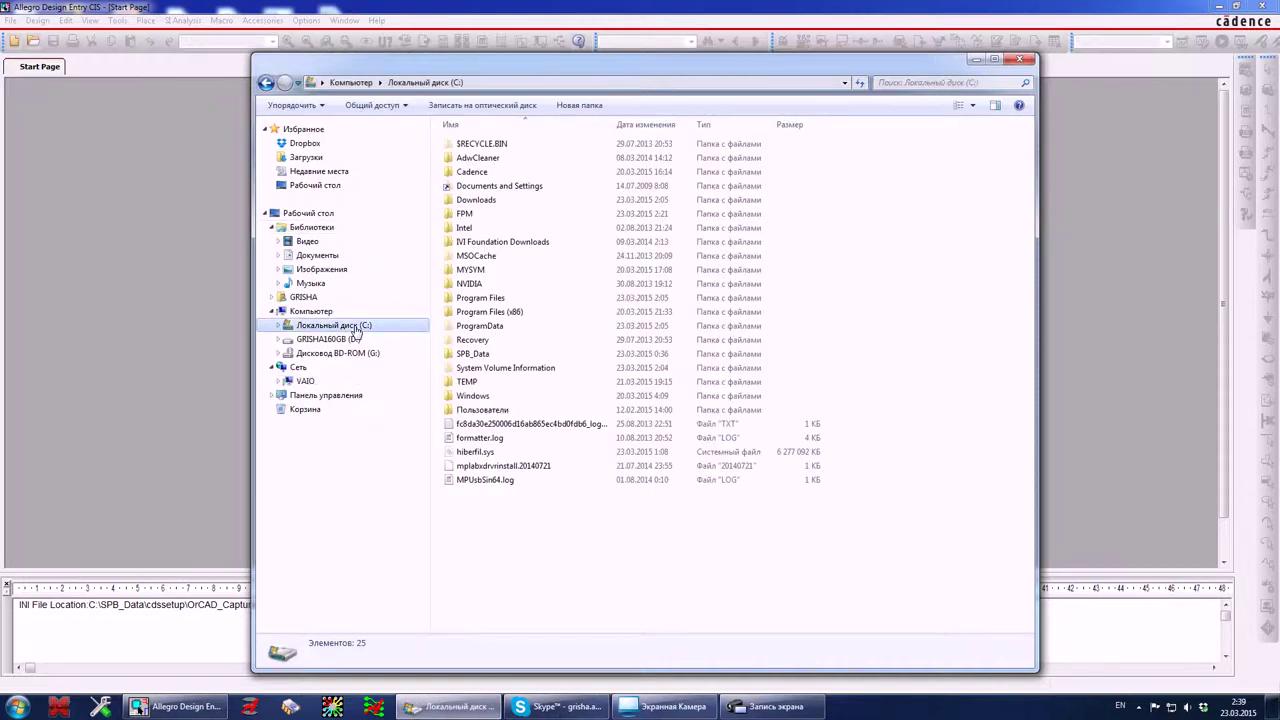
double_click(481, 202)
Create a new folder there named OrCAD16_GOVNO and return to OrCAD Capture.
left_click(567, 105)
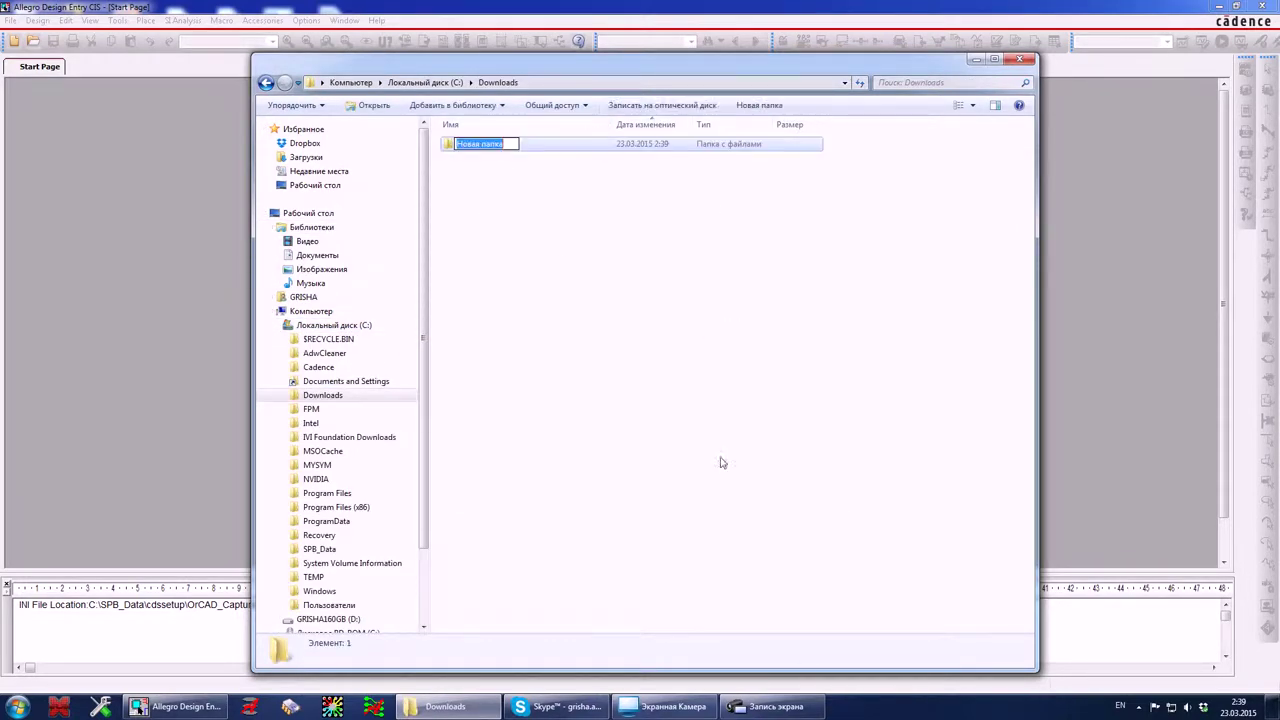
type("OrCAD1")
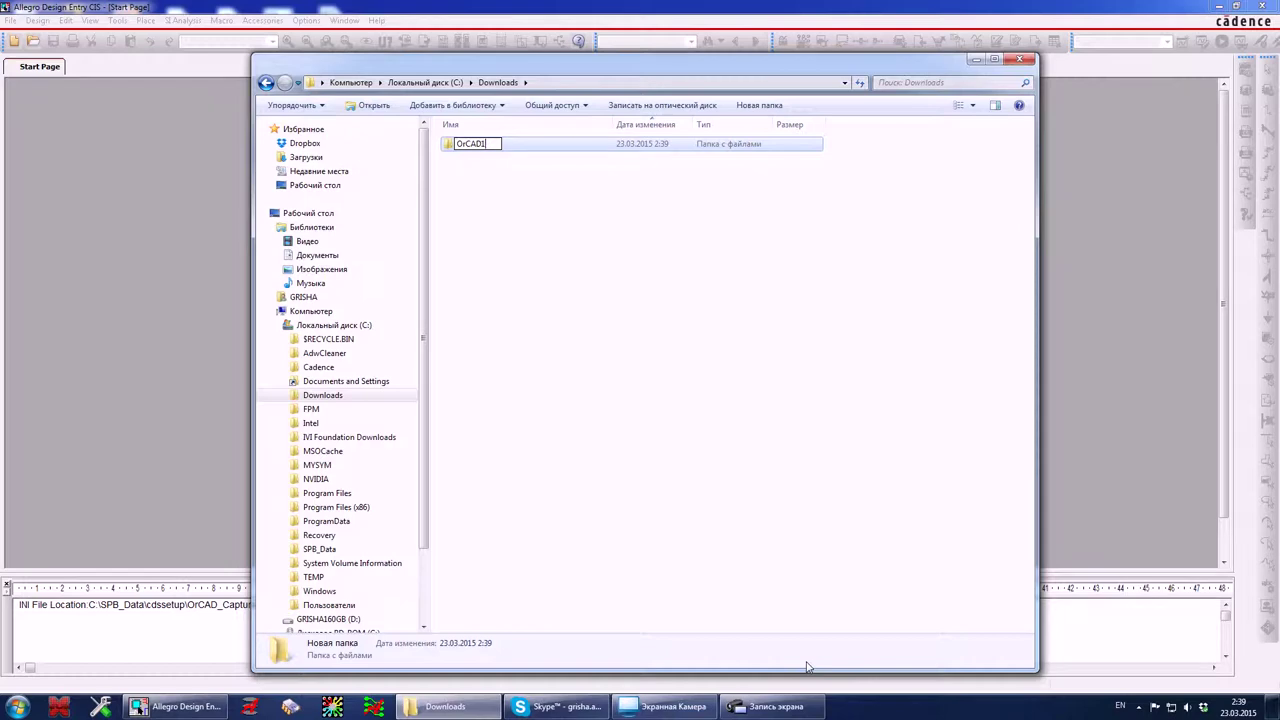
type("6")
key("BackSpace")
type("OVNO")
key("Return")
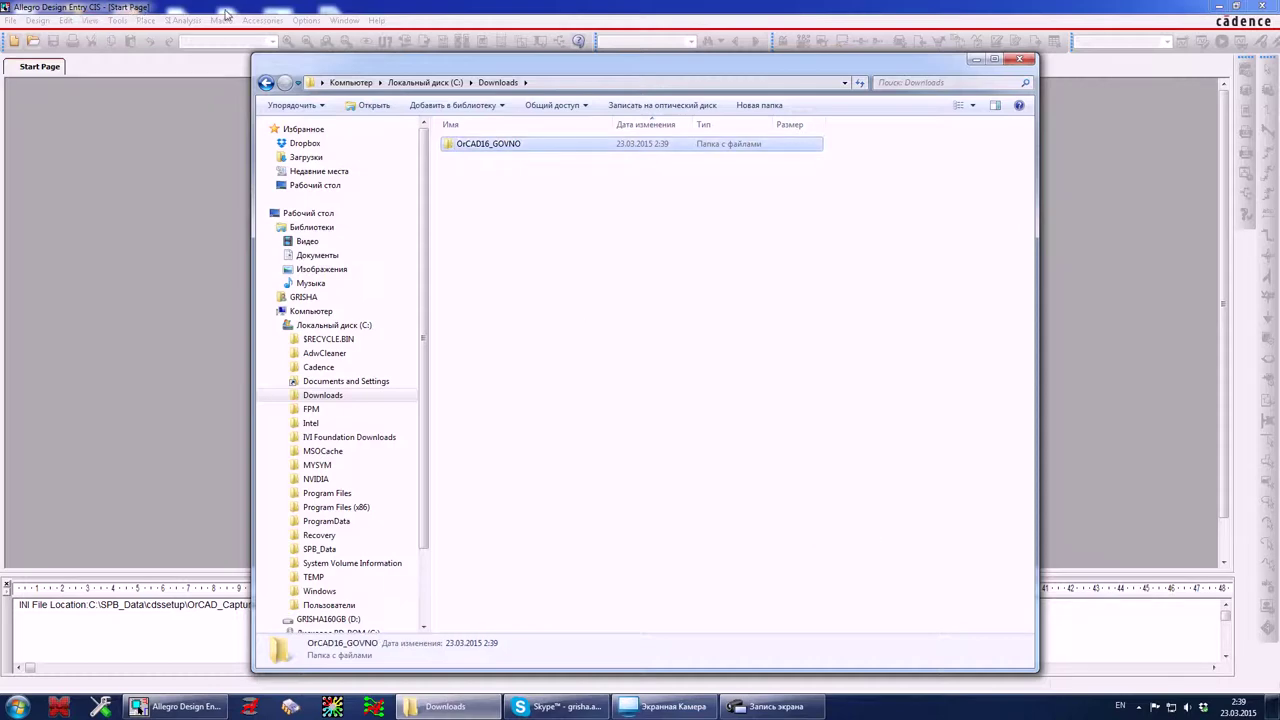
left_click(229, 17)
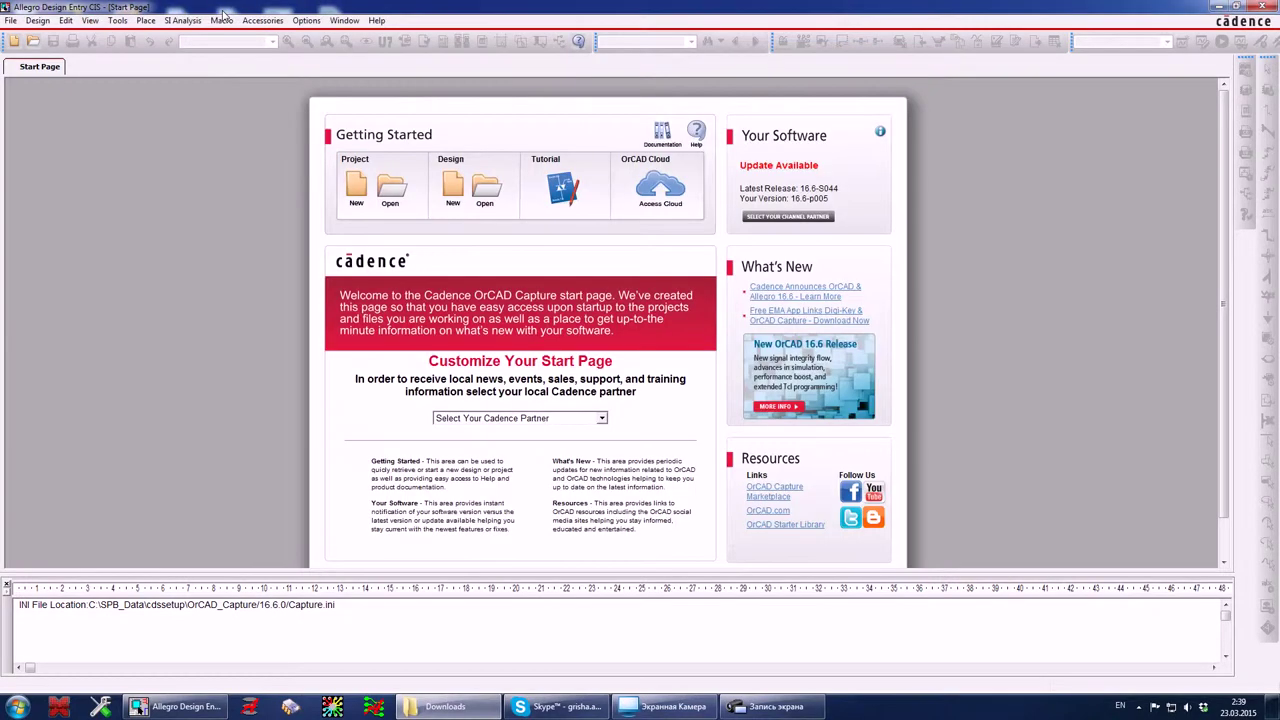
Create the schematic project OLEGOFREN_Edition with its location set to C:\Downloads\OrCAD16_GOVNO.
left_click(11, 21)
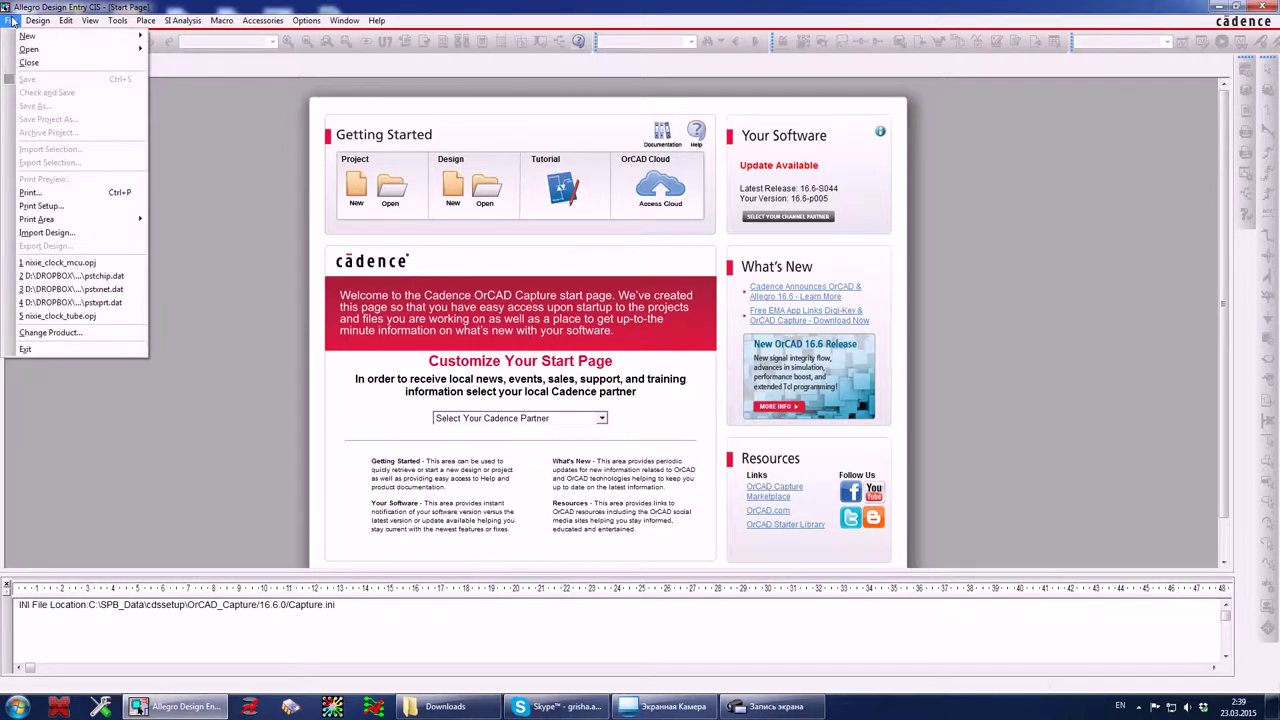
mouse_move(27, 36)
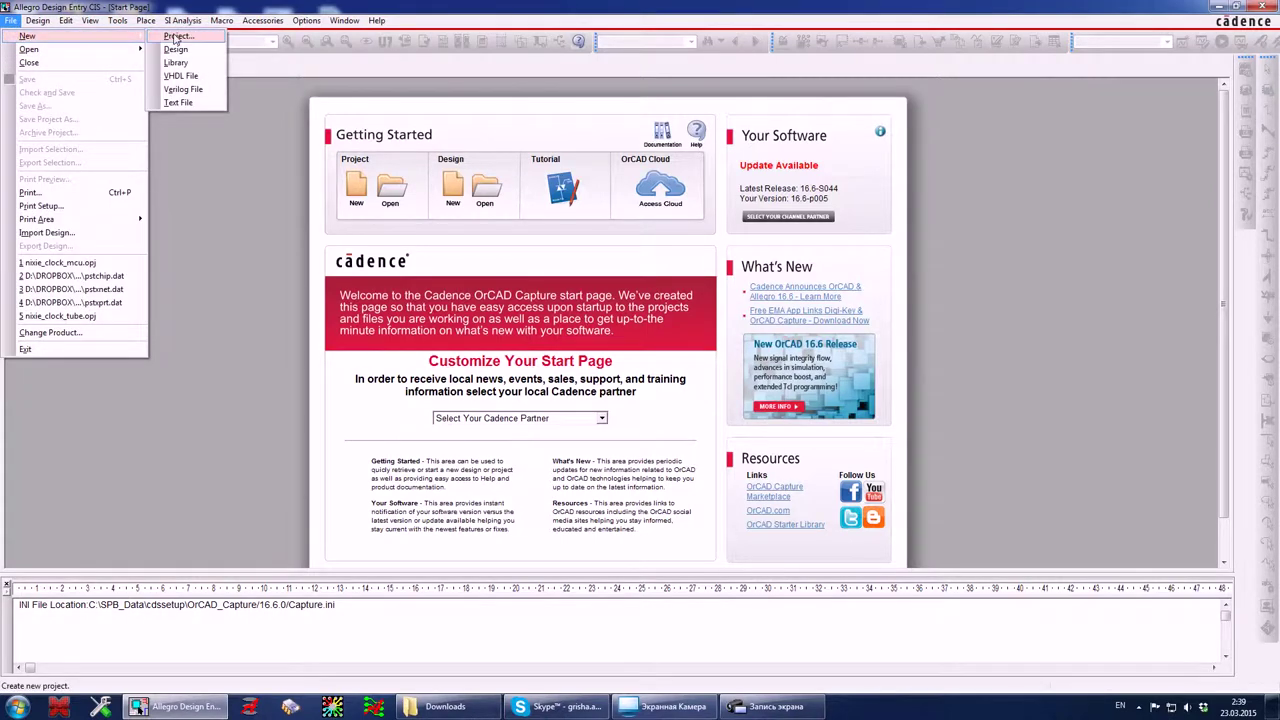
left_click(176, 38)
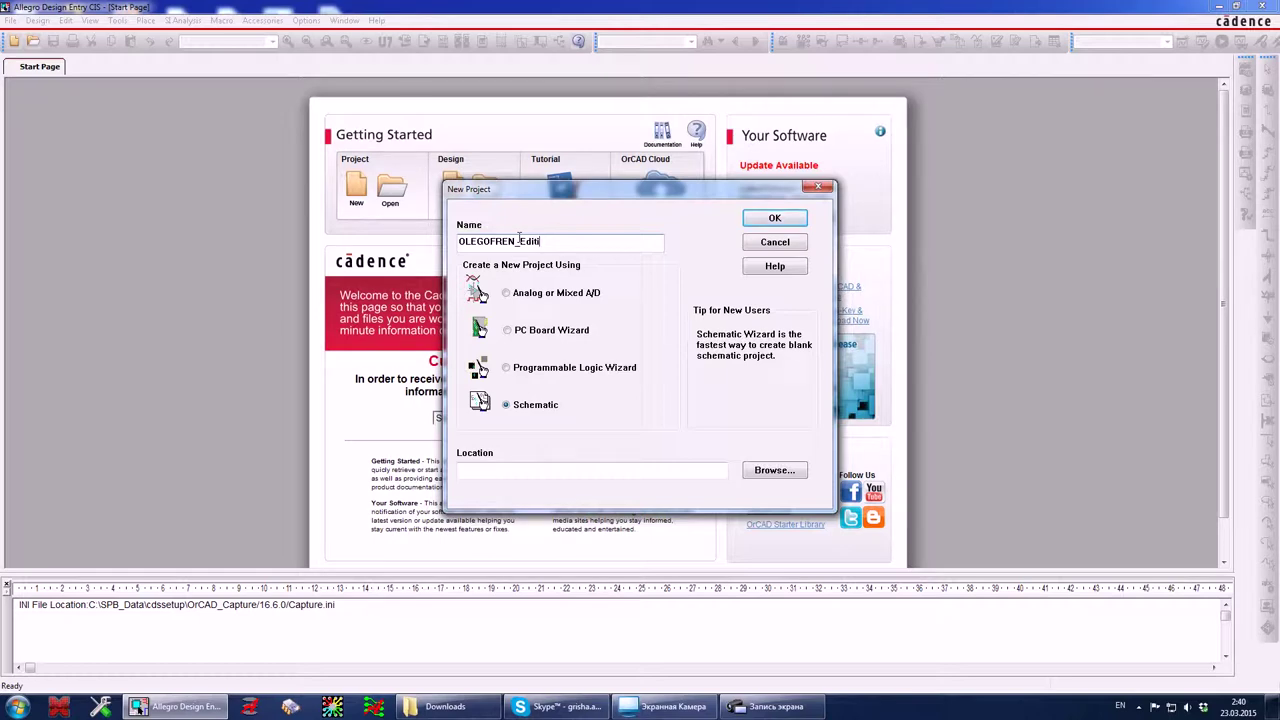
left_click(795, 472)
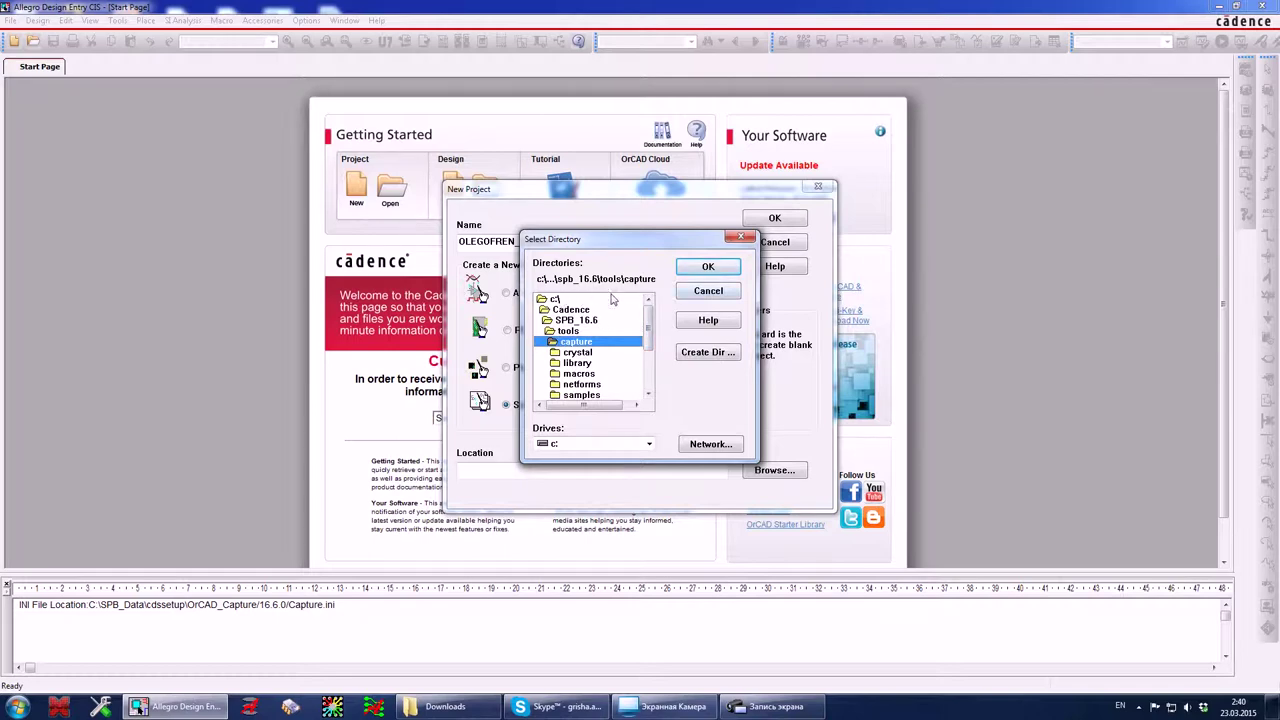
double_click(555, 300)
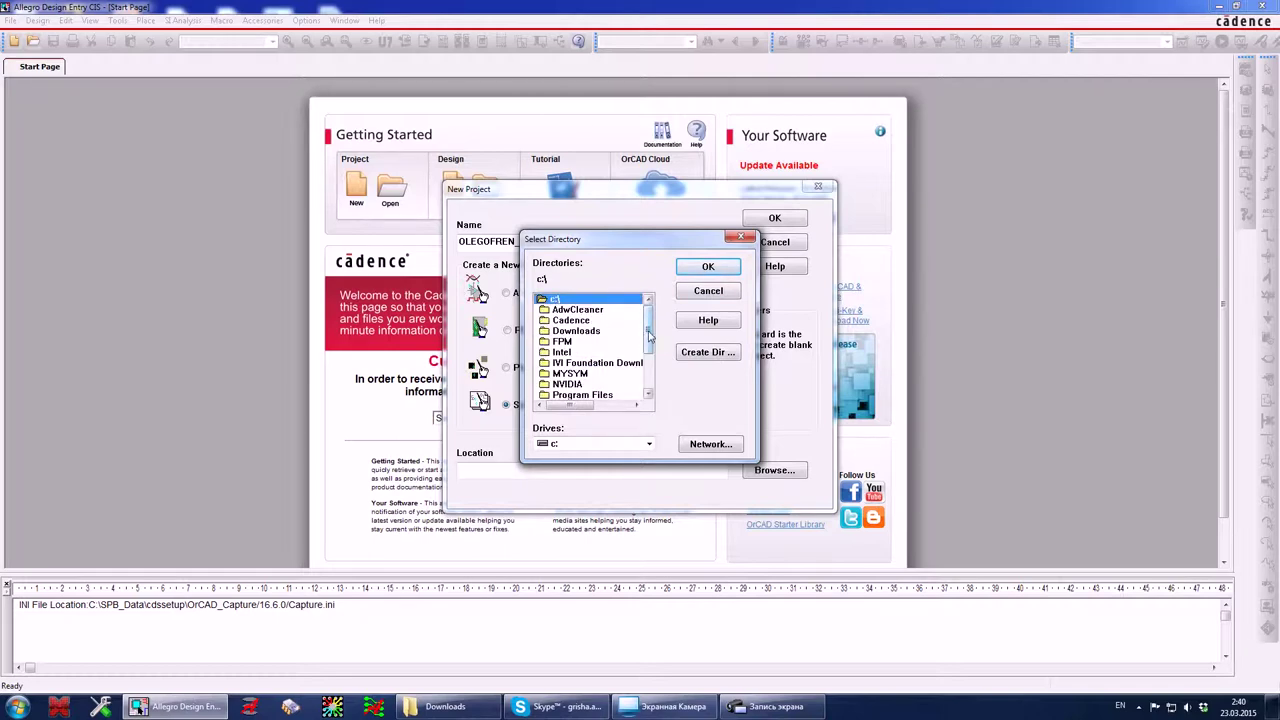
mouse_move(650, 332)
left_mouse_down()
mouse_move(651, 380)
mouse_move(647, 310)
left_mouse_up()
left_click_drag(650, 356, 644, 289)
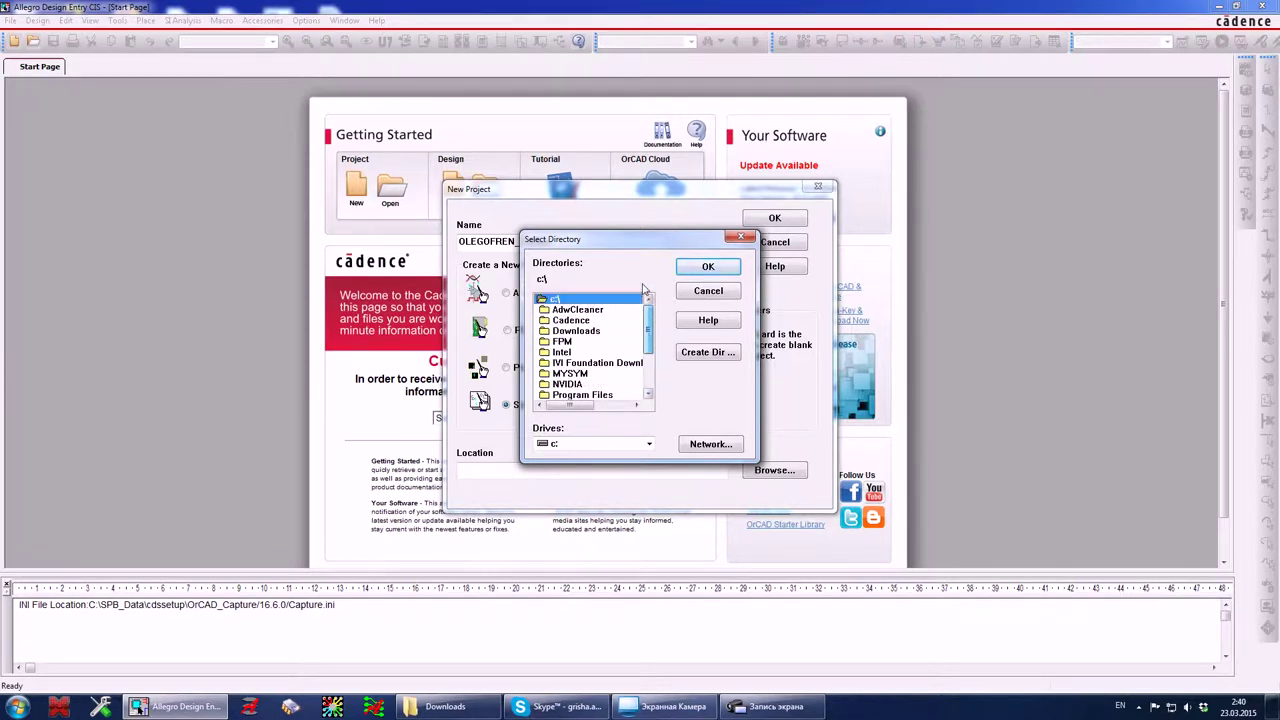
double_click(579, 331)
left_click(583, 322)
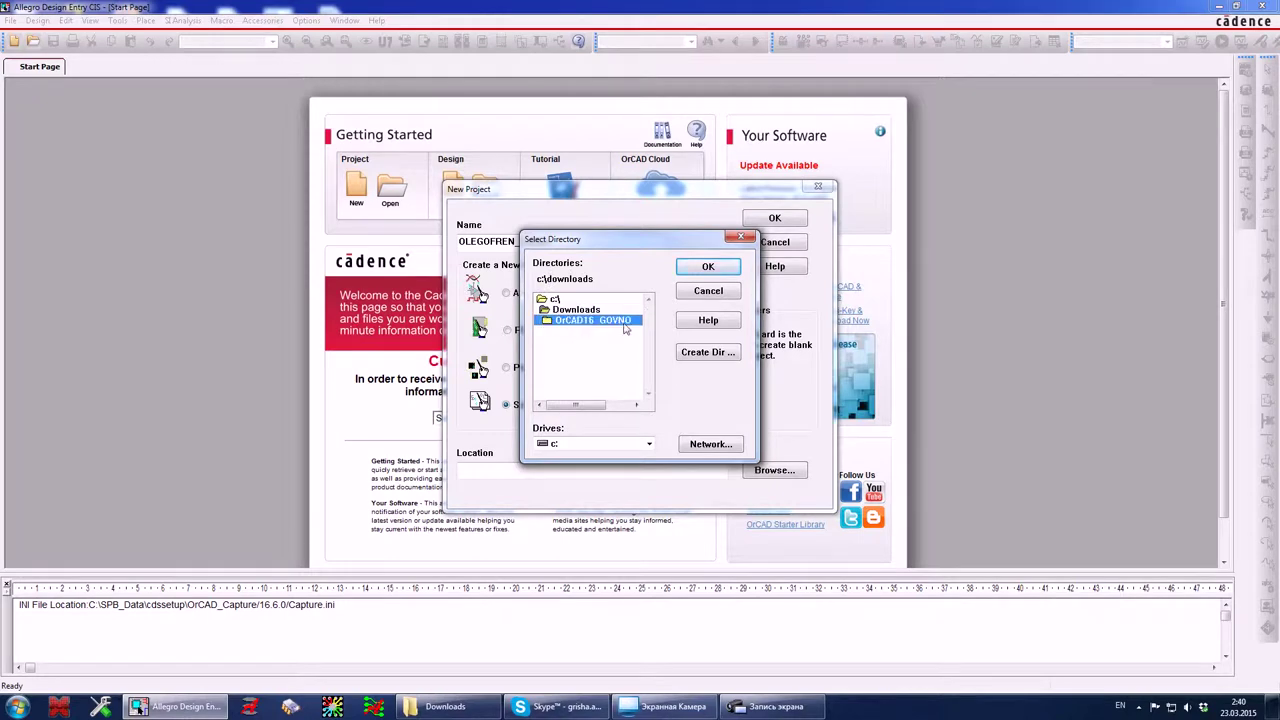
left_click(709, 268)
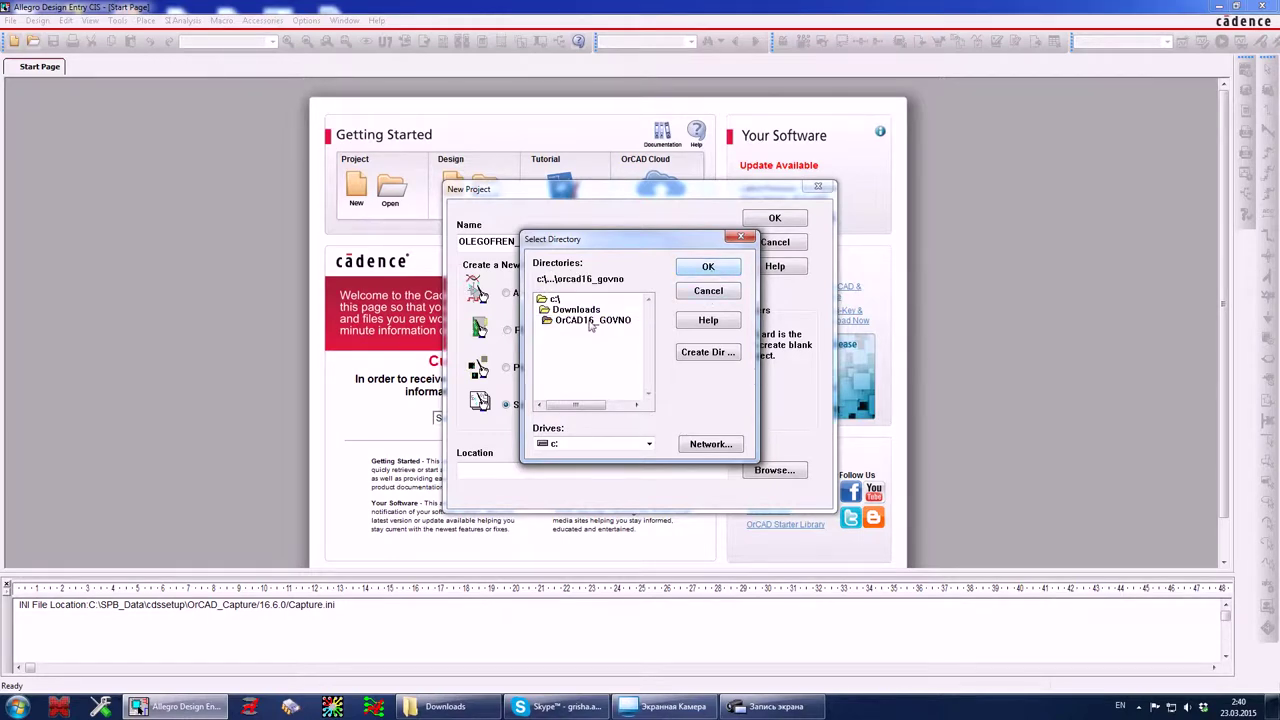
left_click(709, 268)
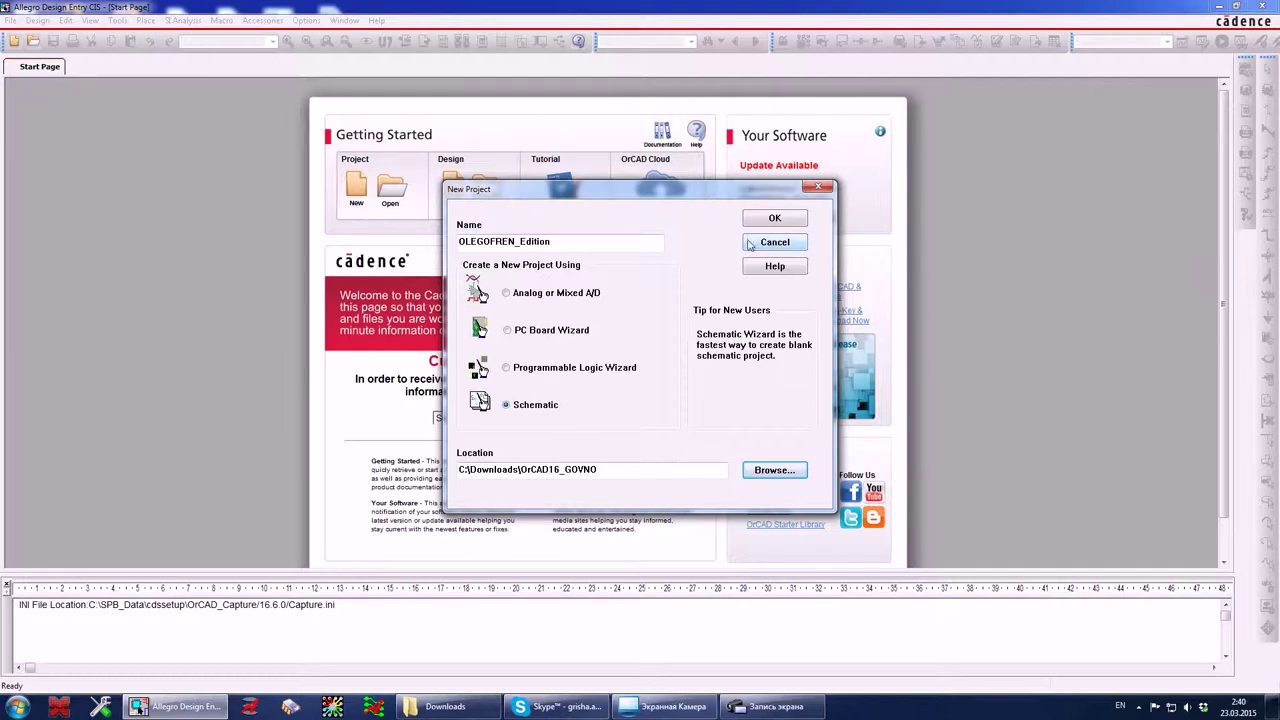
left_click(772, 219)
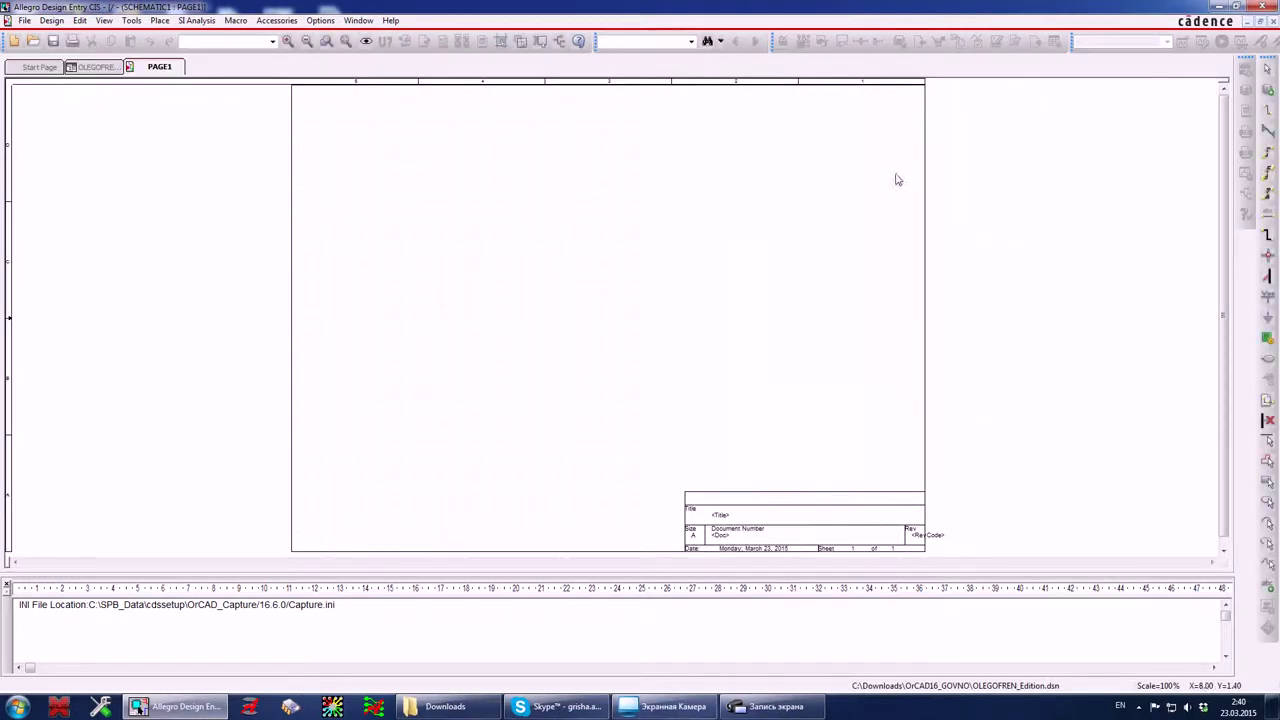
Place two RESISTOR parts, R1 and R2, side by side on PAGE1.
left_click(1270, 92)
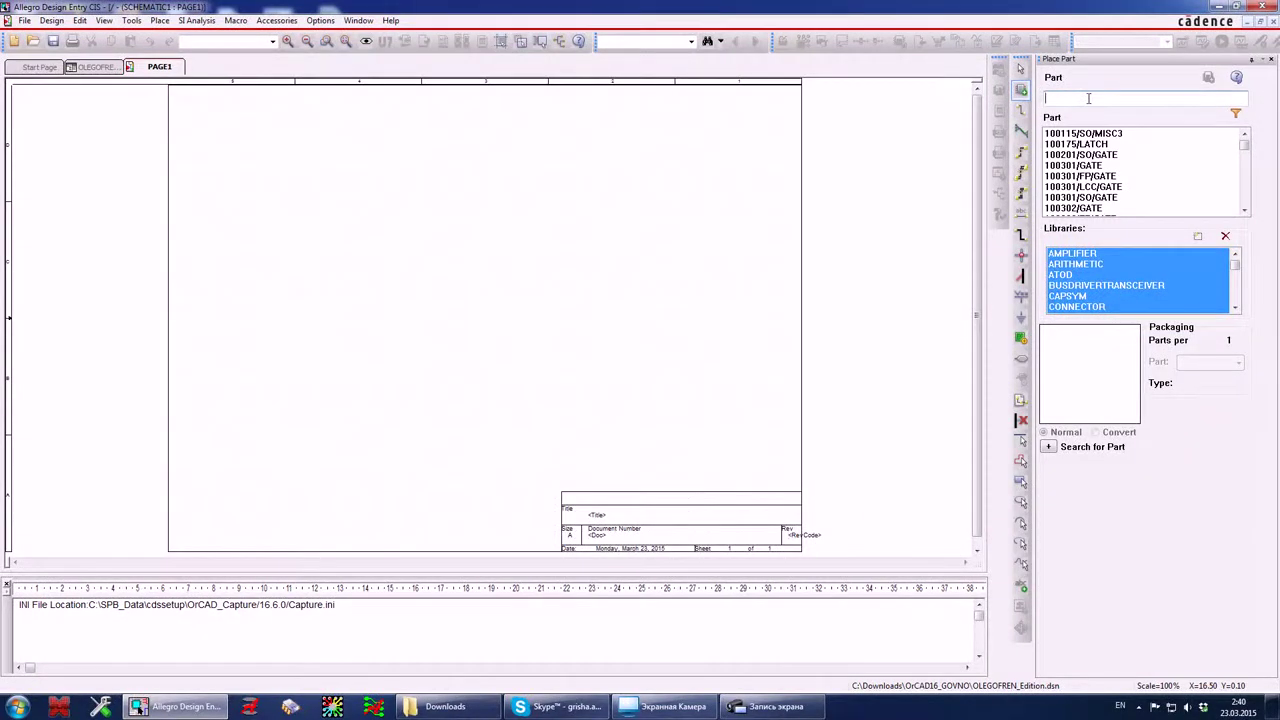
type("R")
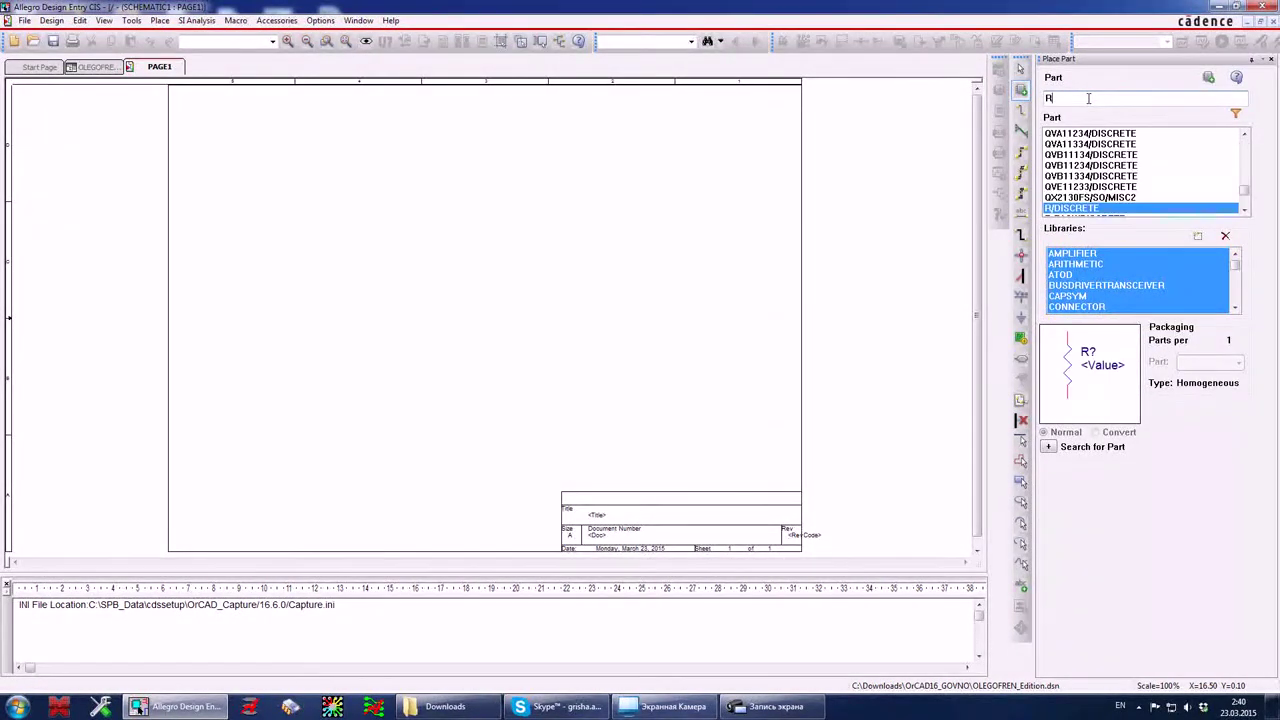
type("esiSTOR")
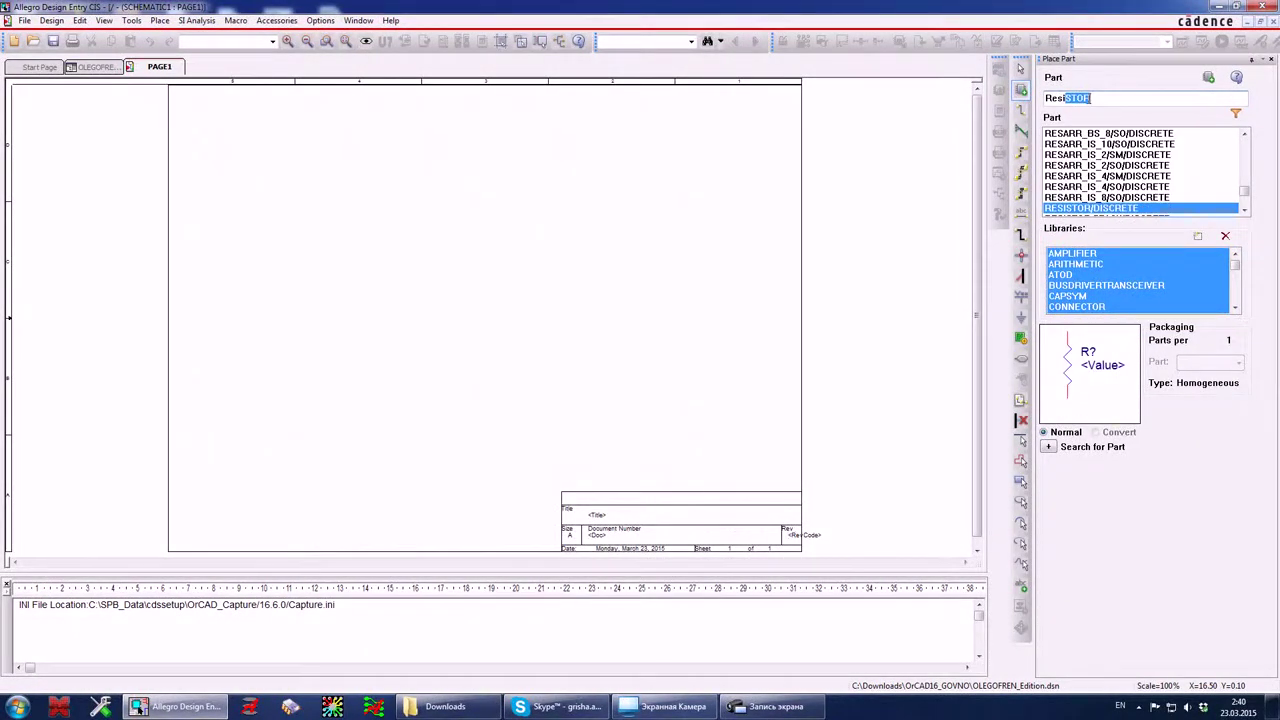
key("Return")
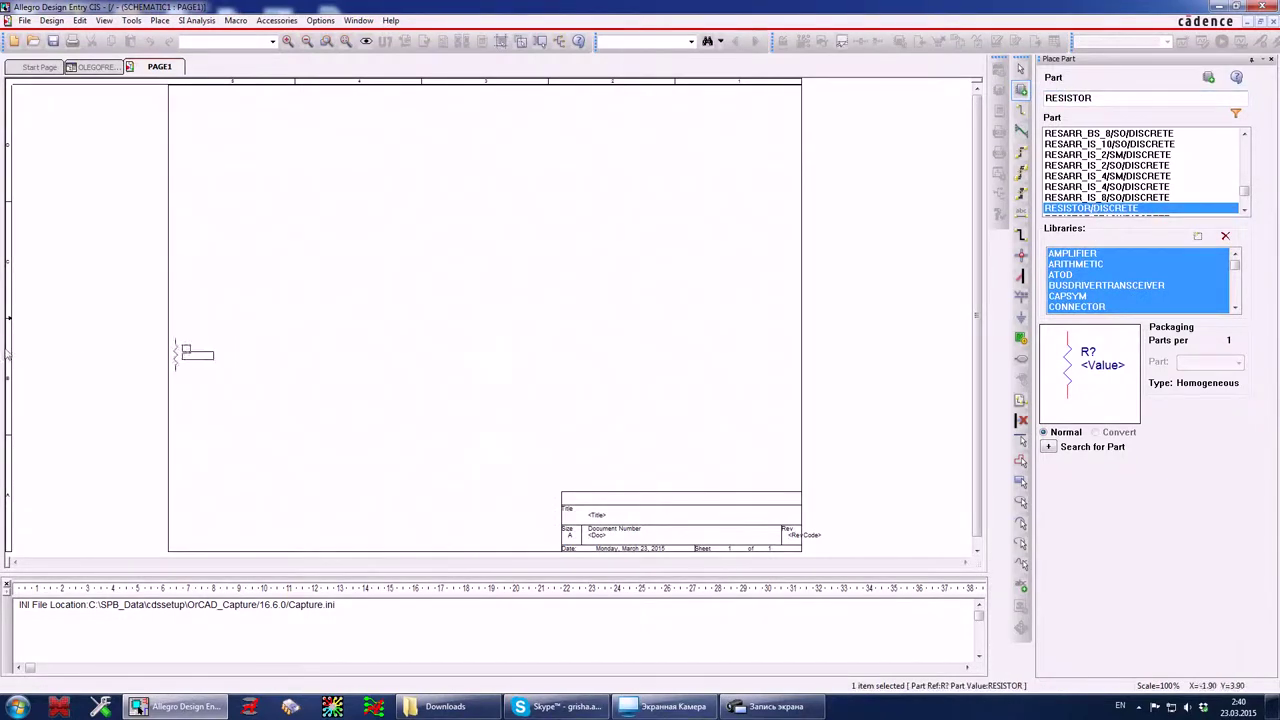
left_click(310, 238)
left_click(437, 241)
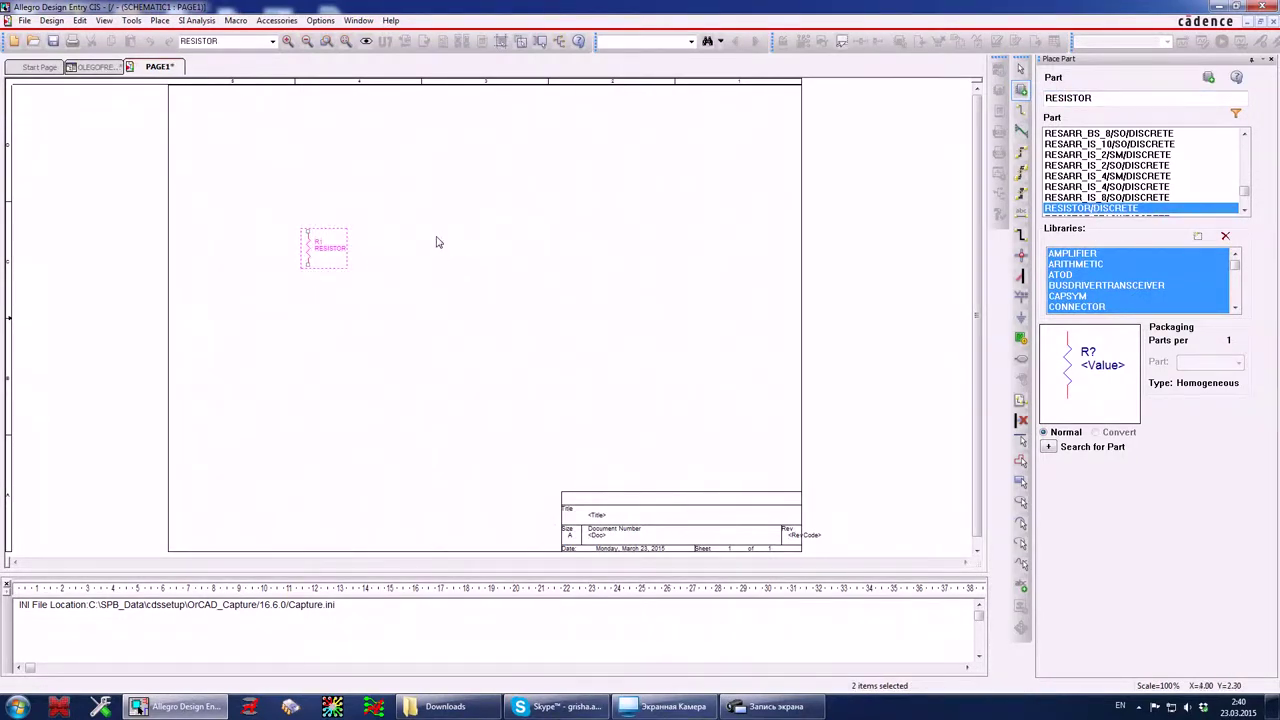
key("Escape")
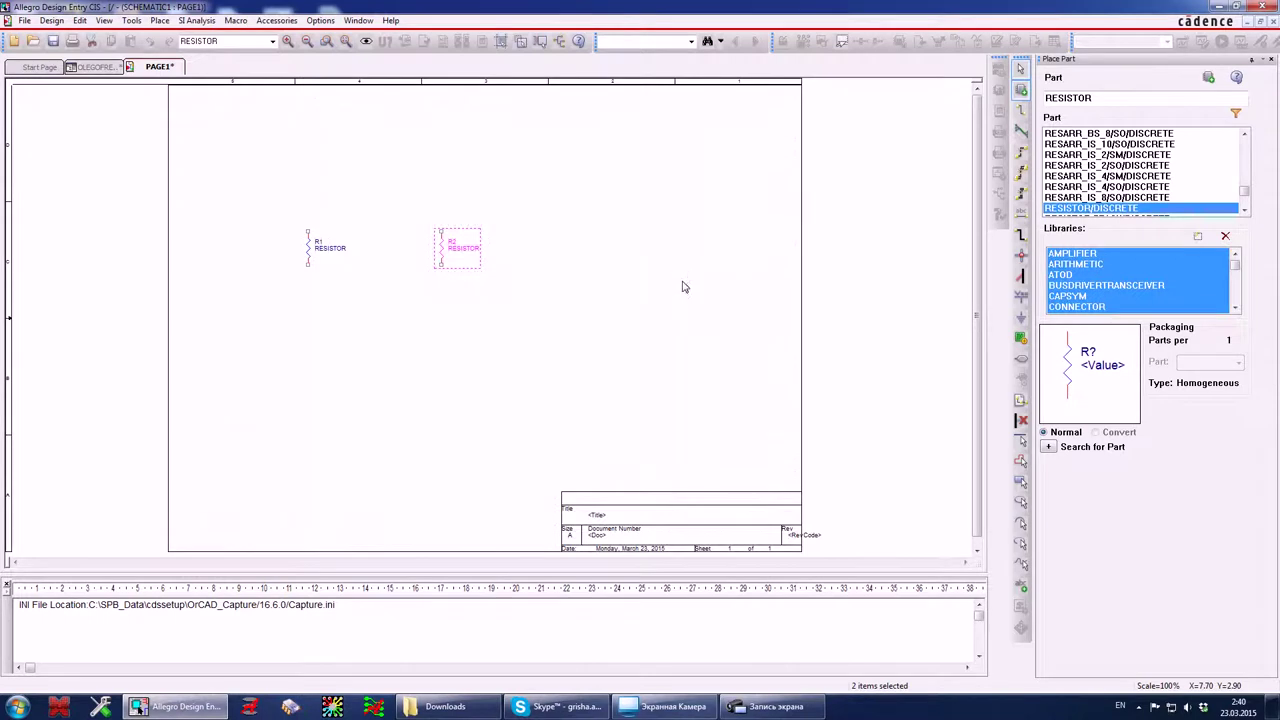
left_click(406, 222)
Wire R1's top pin to R2's top pin and R1's bottom pin to R2's bottom pin.
left_click(1021, 109)
left_click(308, 231)
left_click(441, 231)
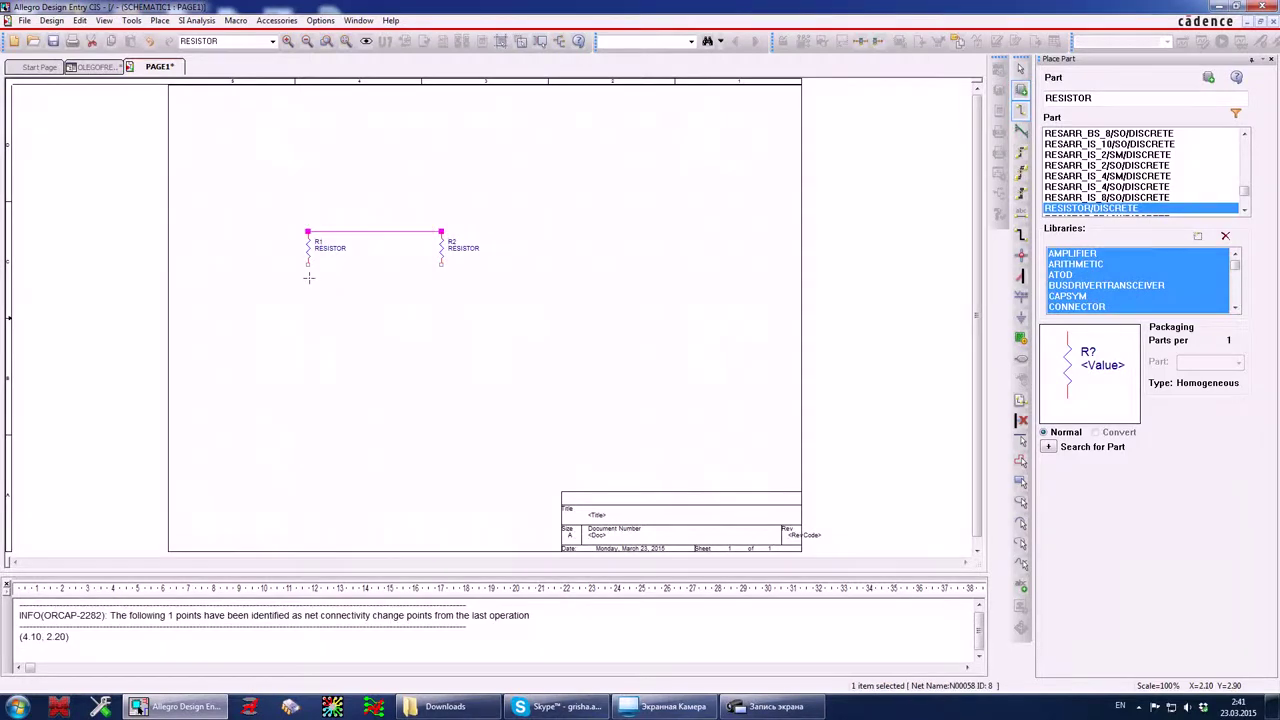
left_click(308, 263)
right_click(386, 253)
left_click(412, 259)
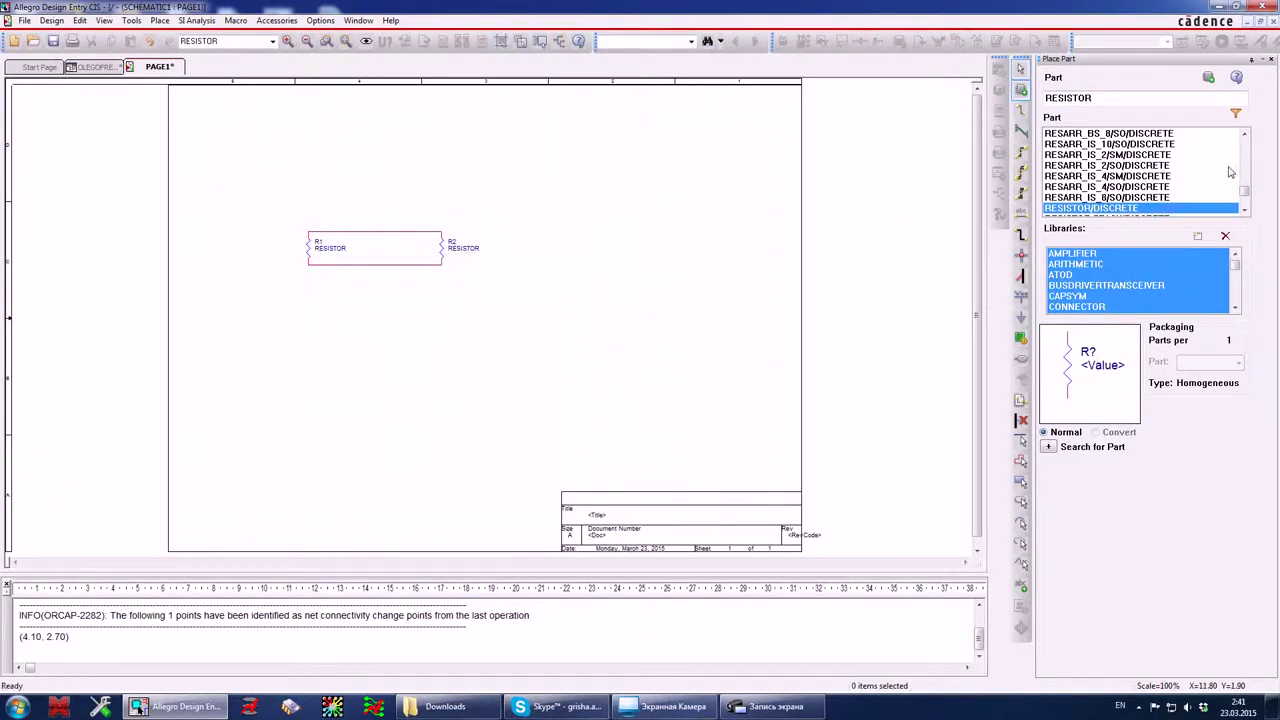
left_click(1133, 97)
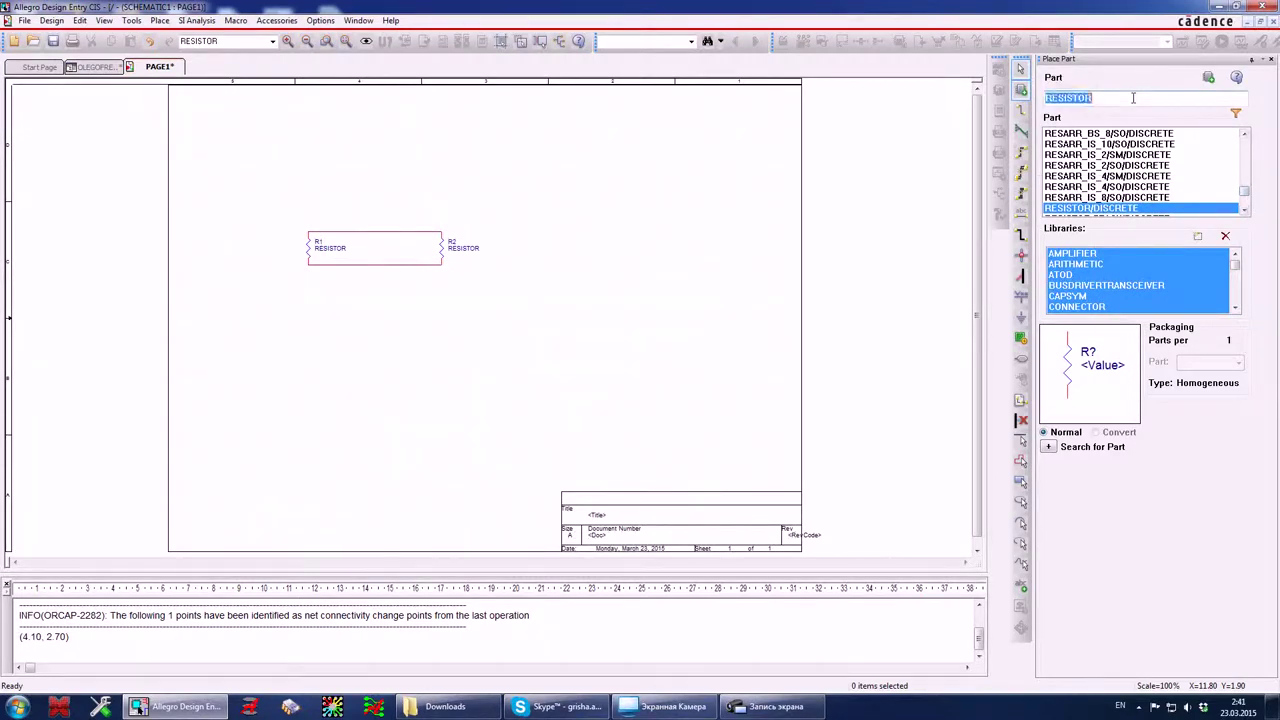
Place a CON2 connector, J1, to the right of R2.
double_click(1133, 97)
type("c")
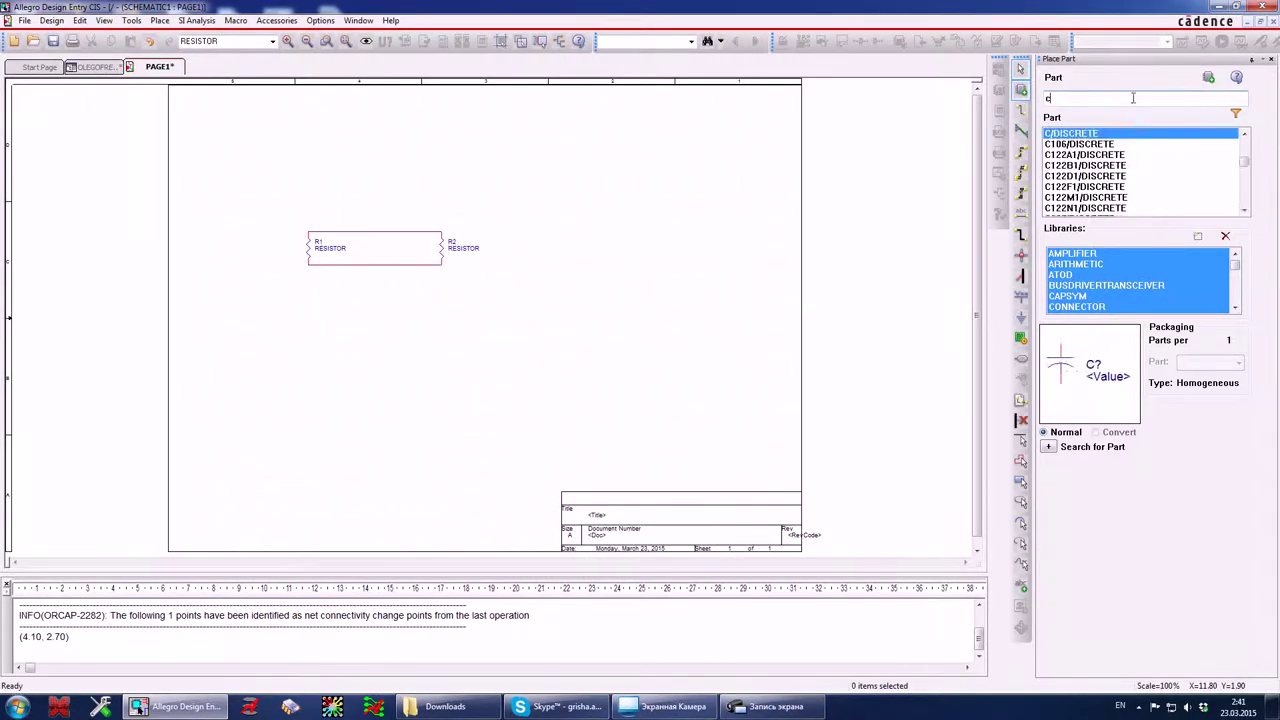
type("on")
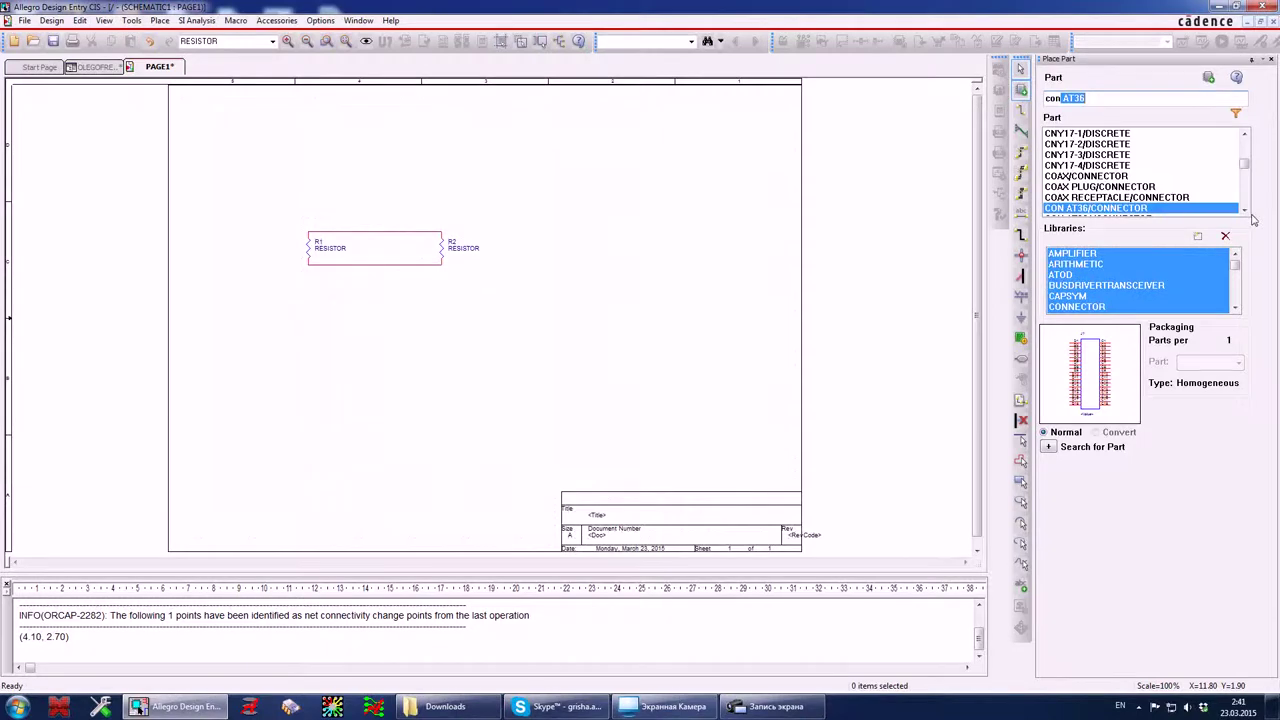
type("2")
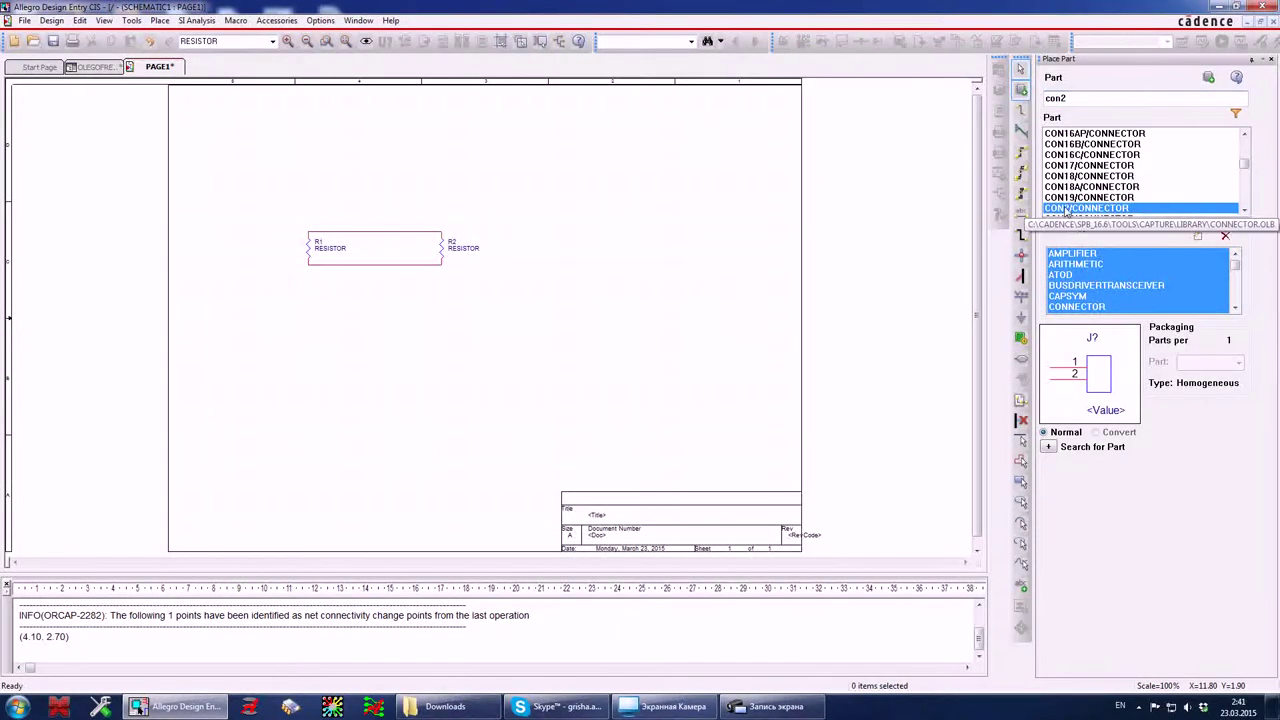
key("Return")
left_click(578, 249)
right_click(561, 172)
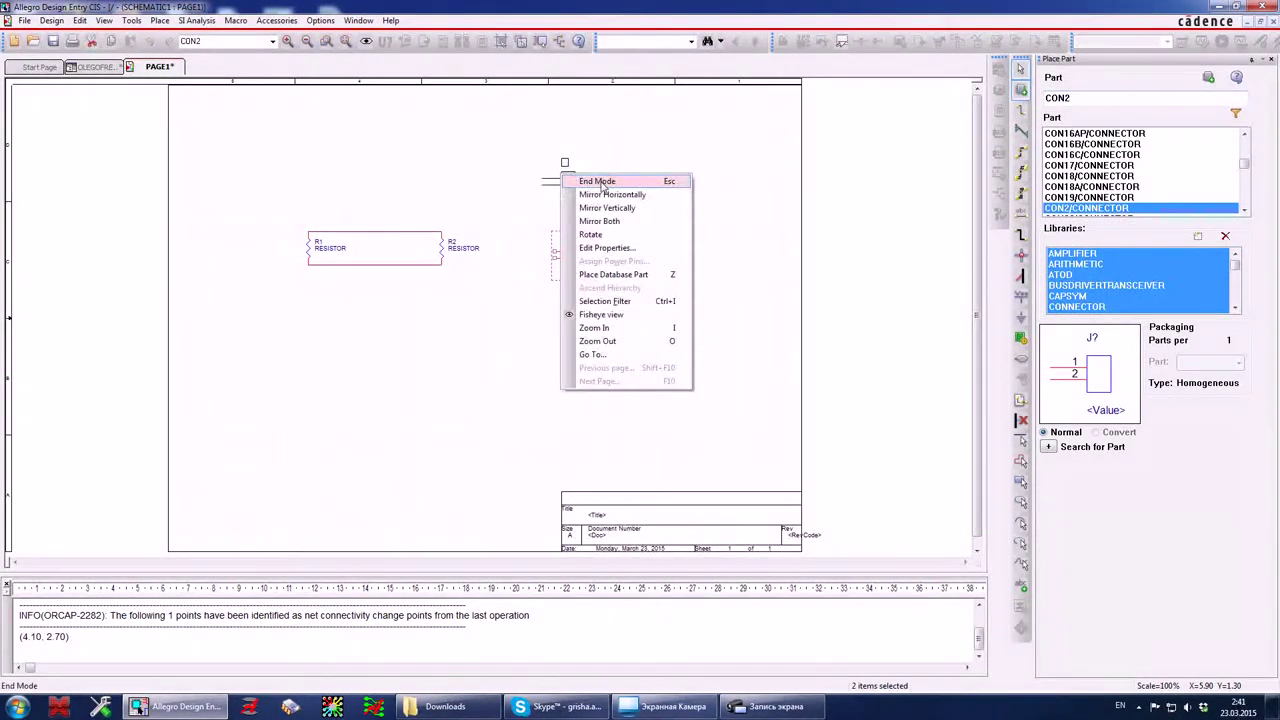
left_click(582, 178)
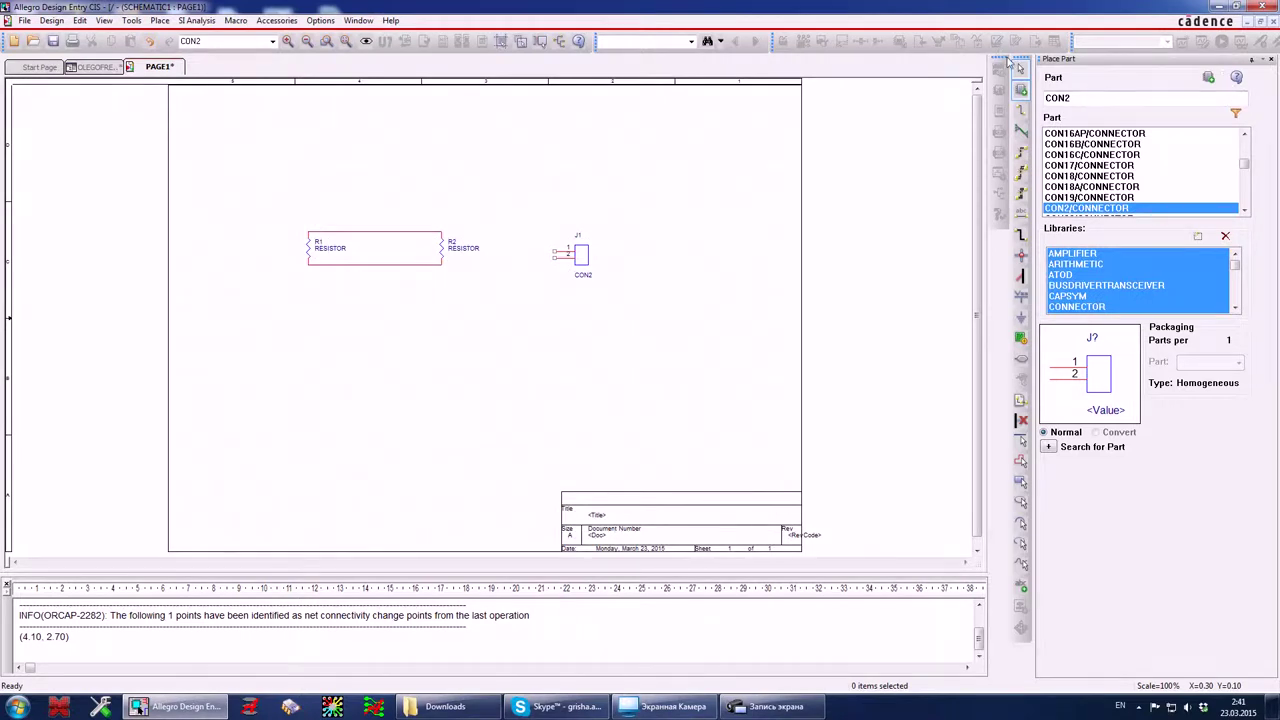
Draw wires from R2 across to J1's pins, ending at J1 pin 2.
left_click(1021, 110)
left_click(551, 252)
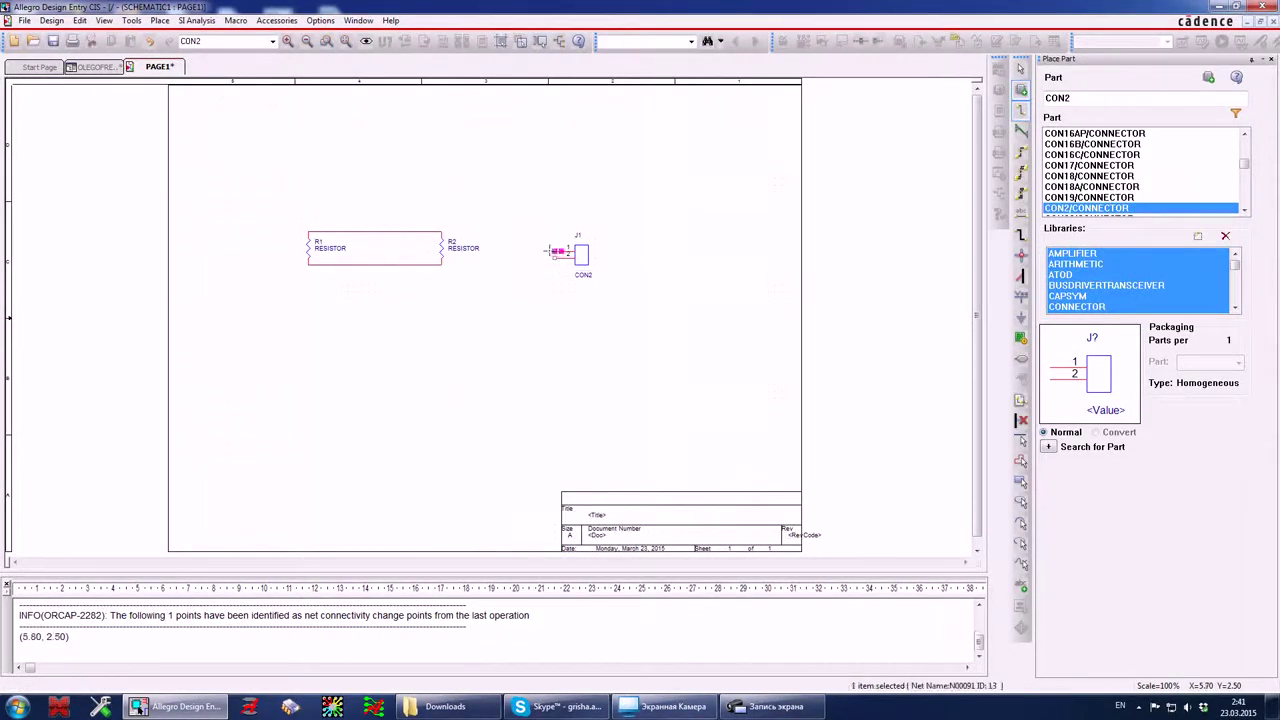
left_click(555, 261)
left_click_drag(441, 263, 540, 266)
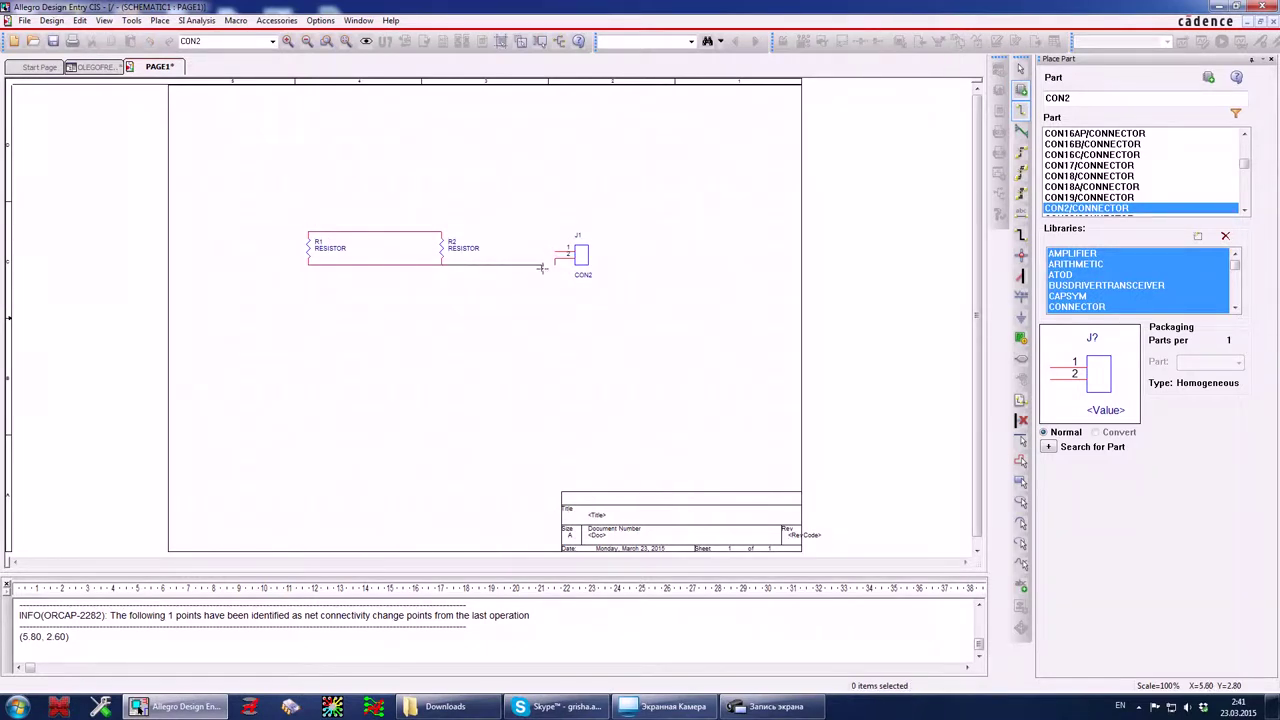
right_click(537, 273)
left_click(560, 287)
left_click_drag(555, 250, 441, 231)
right_click(464, 188)
left_click(531, 160)
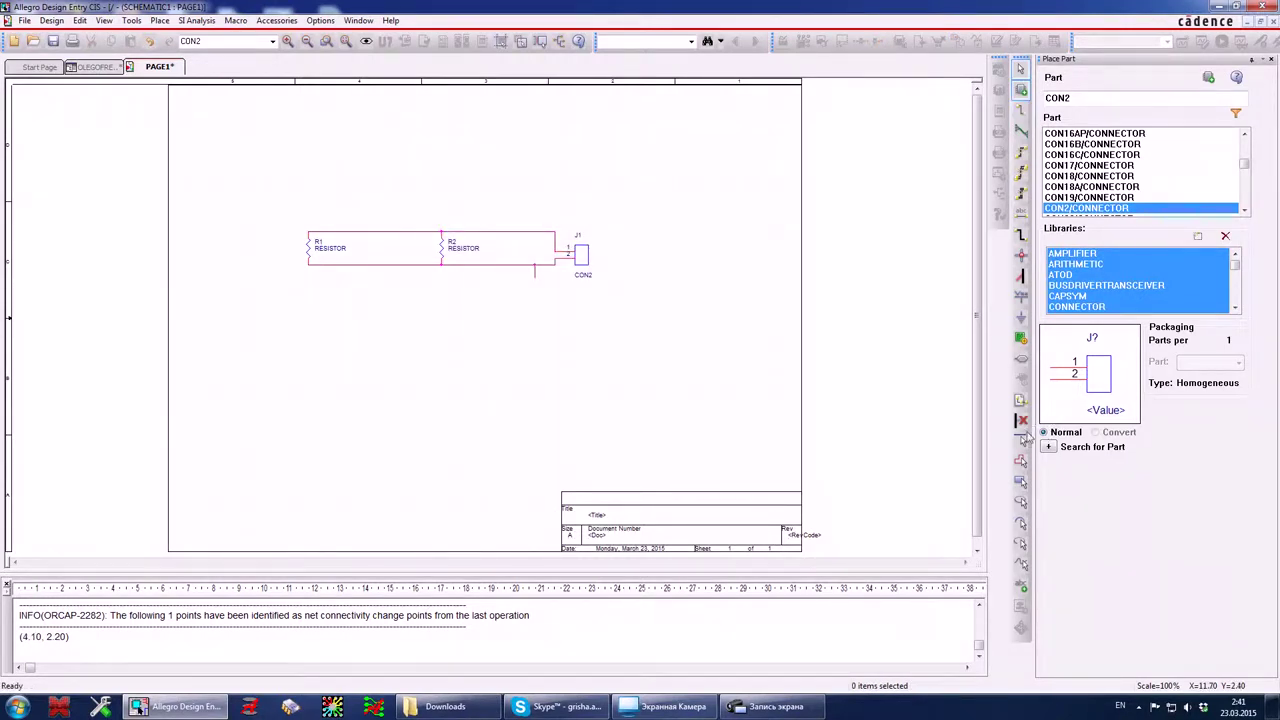
Place the 0 ground symbol from CAPSYM on the wire just below J1.
left_click(1021, 317)
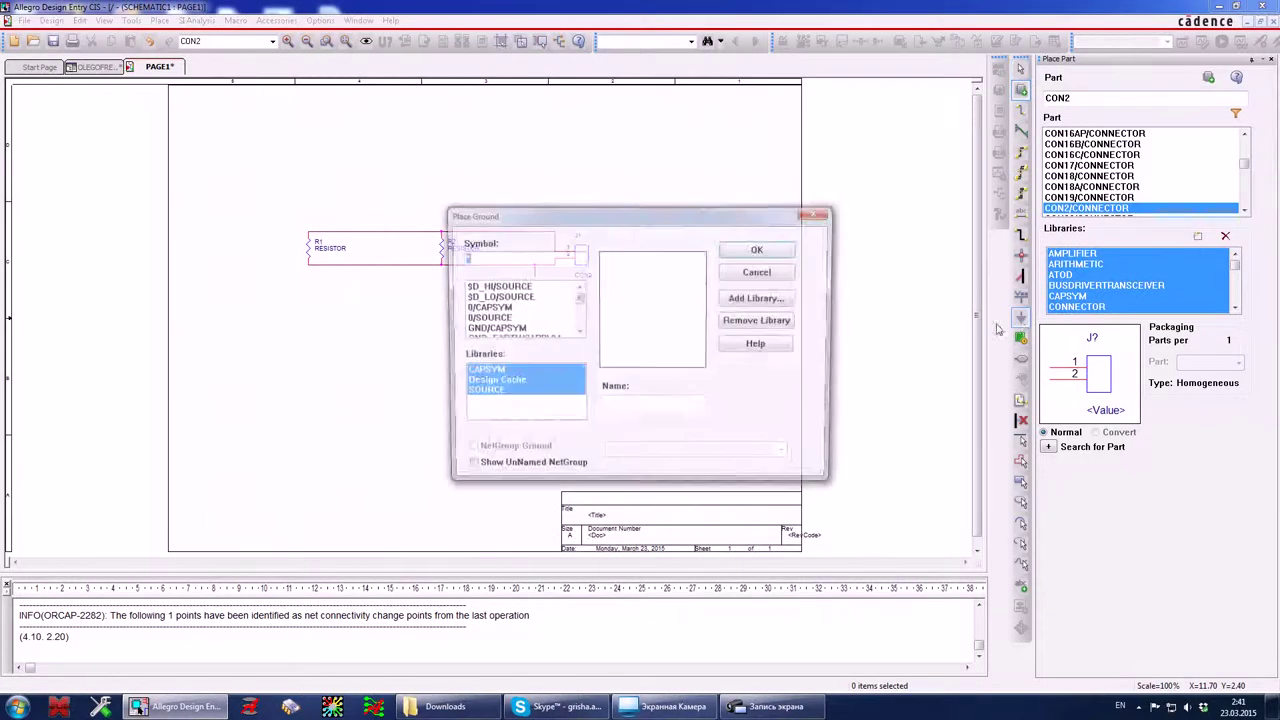
left_click(510, 286)
left_click(510, 297)
left_click(509, 315)
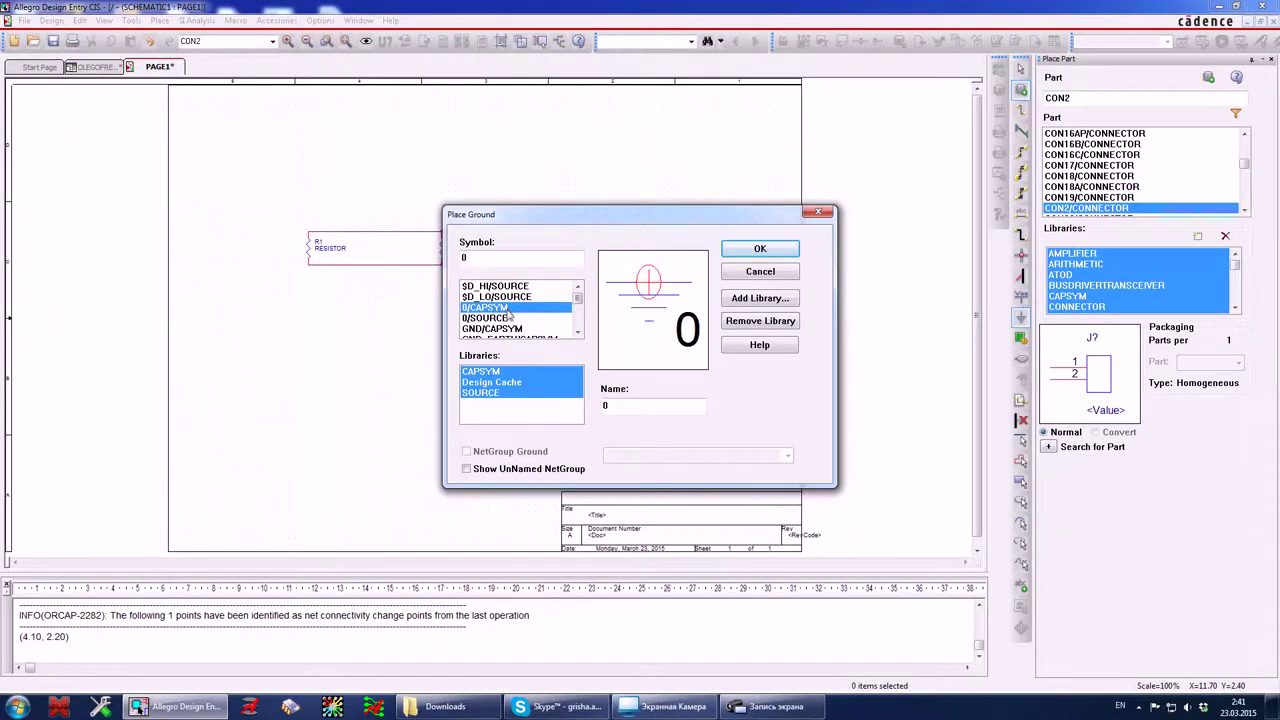
left_click(788, 250)
left_click(535, 288)
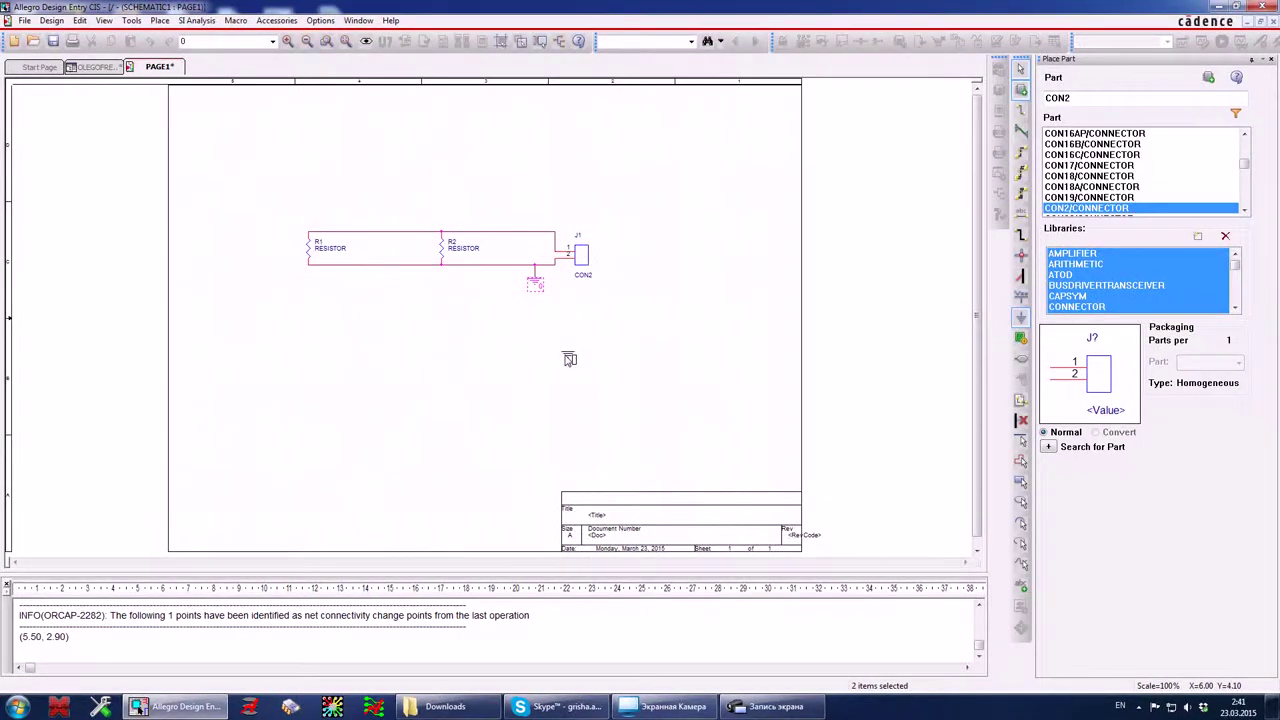
key("Escape")
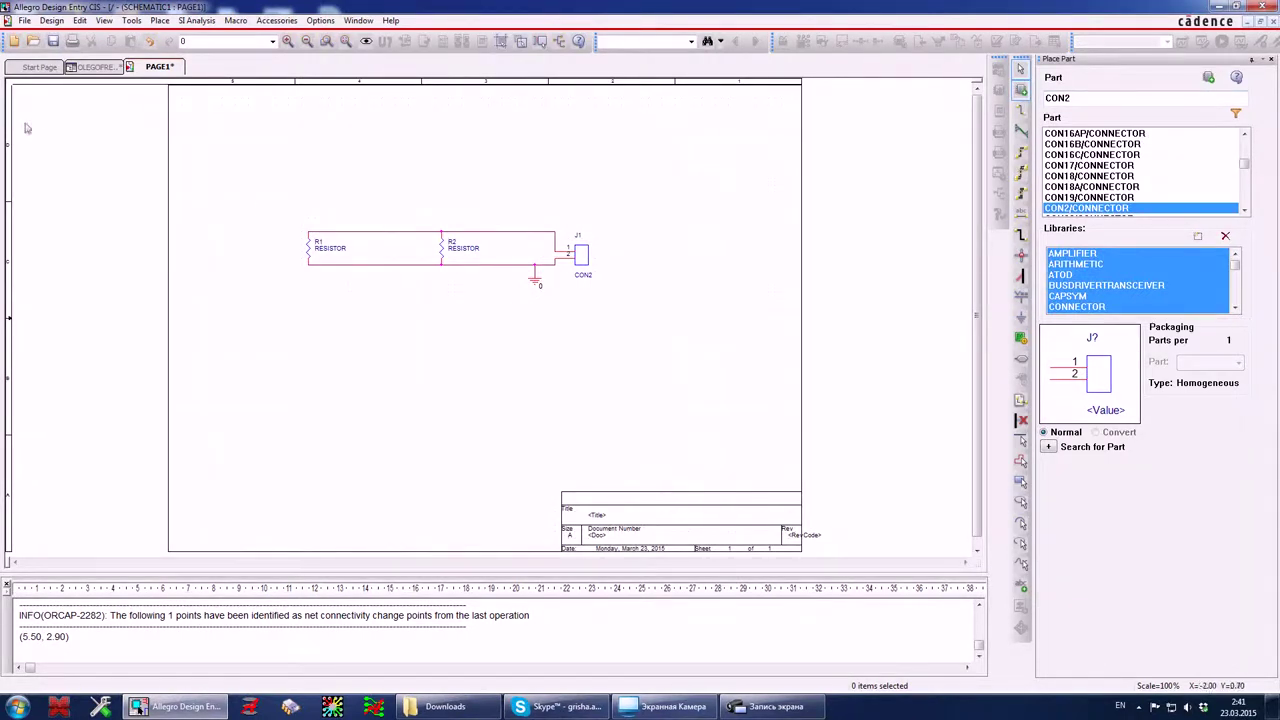
Select PAGE1 under SCHEMATIC1 in the project manager tree.
left_click(96, 67)
left_click(35, 127)
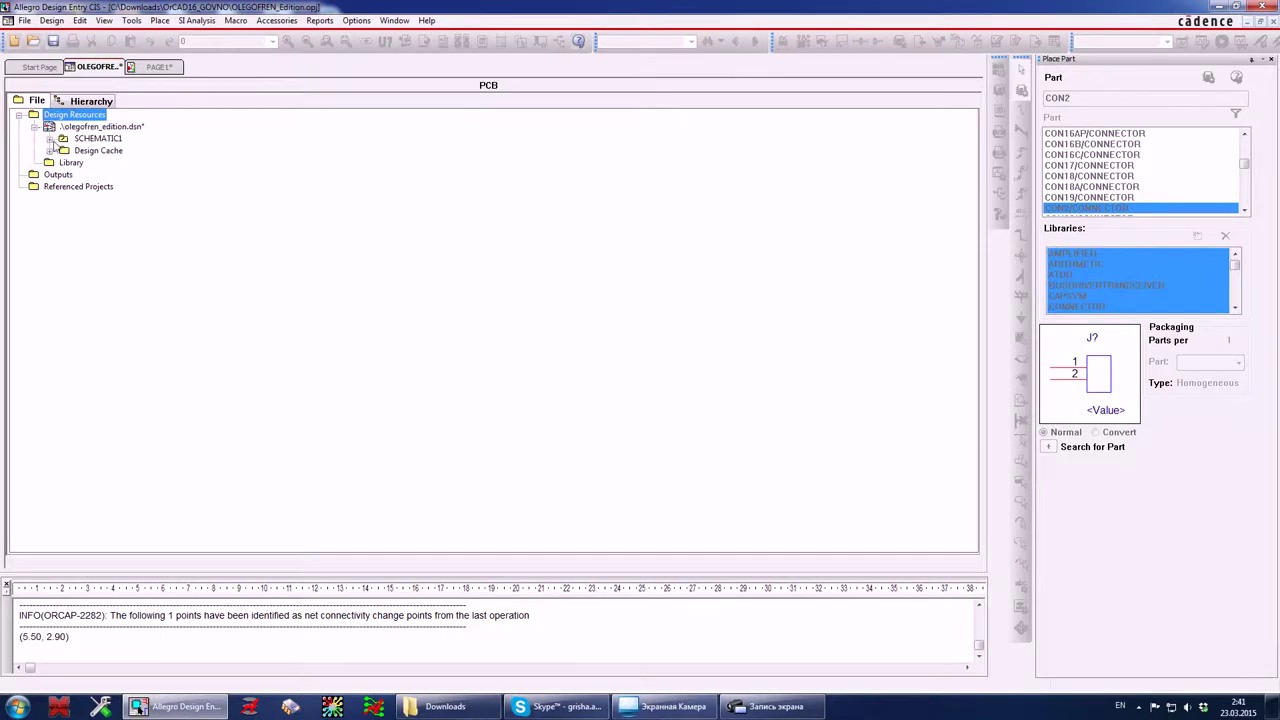
left_click(50, 139)
left_click(100, 150)
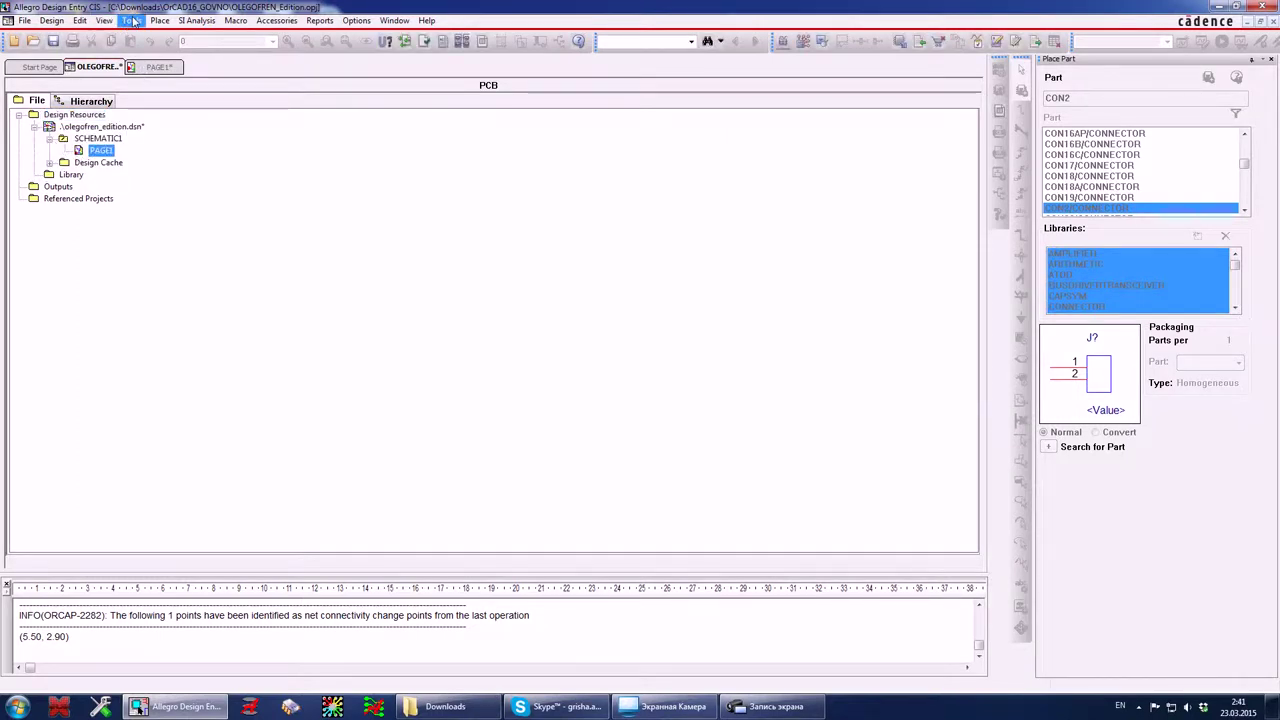
Run Create Netlist for the PCB Editor, saving the design, and dismiss the failure error.
left_click(133, 21)
left_click(150, 122)
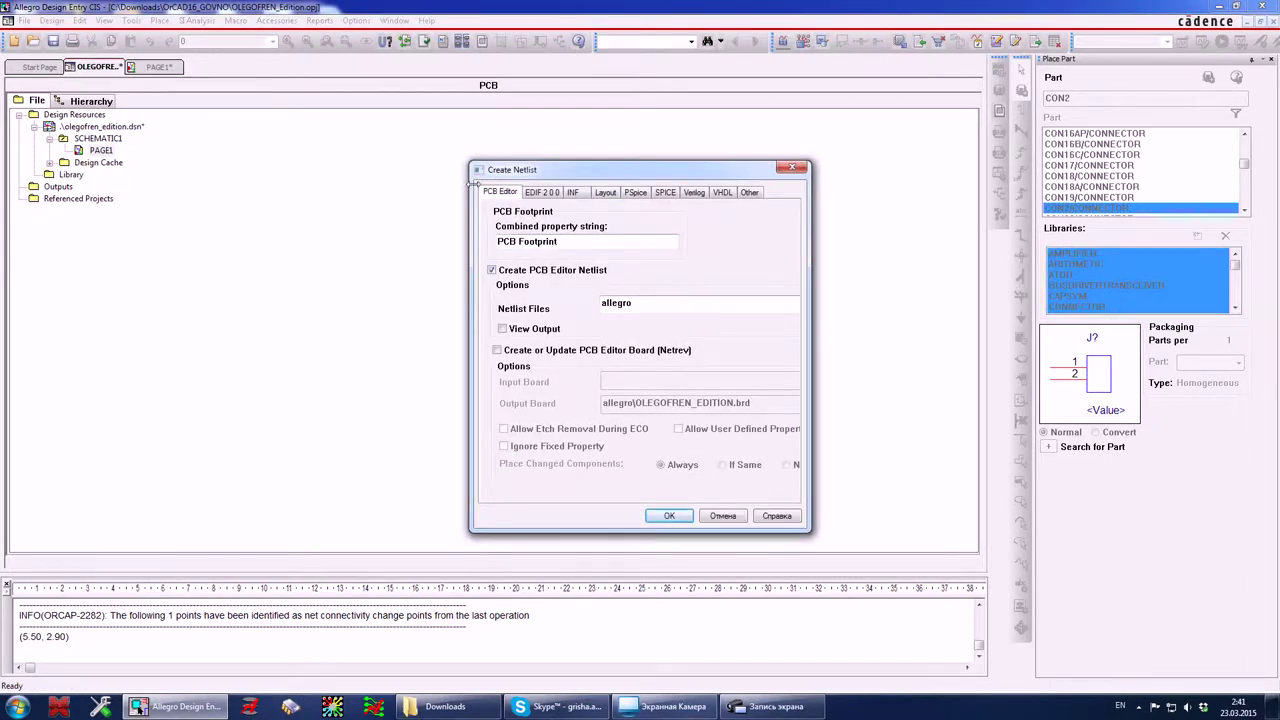
left_click(680, 522)
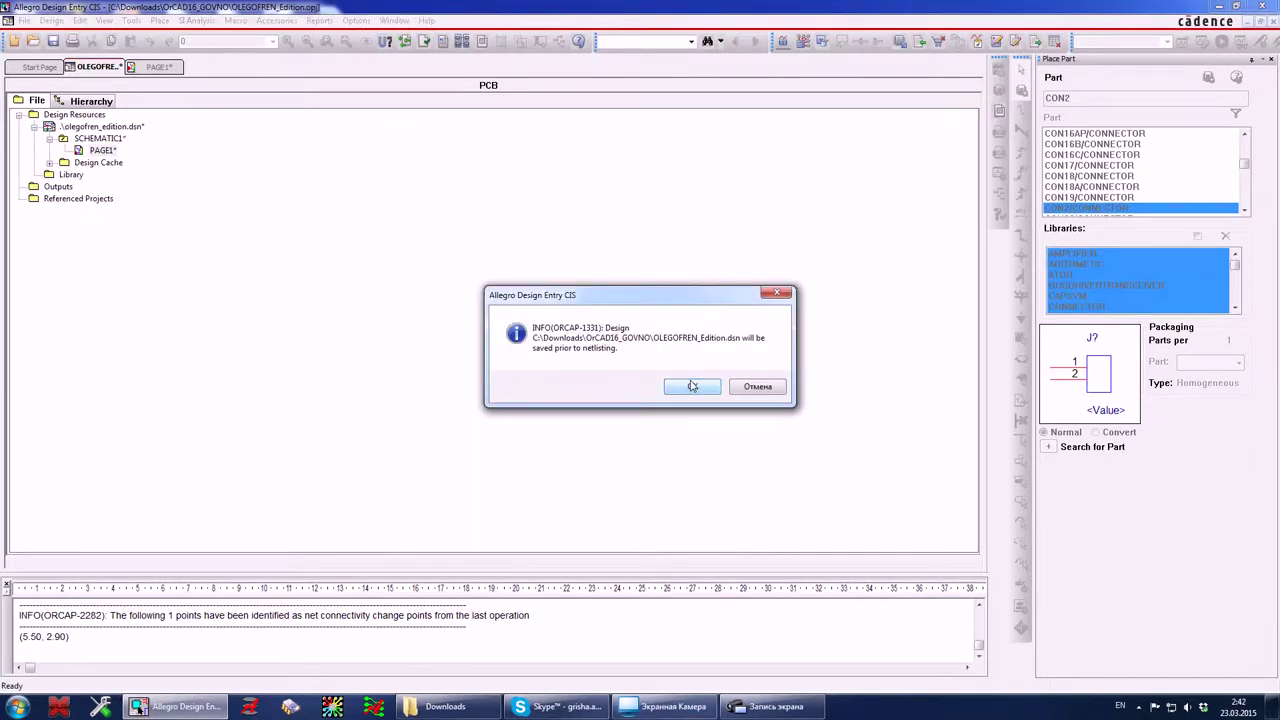
left_click(690, 386)
left_click(692, 406)
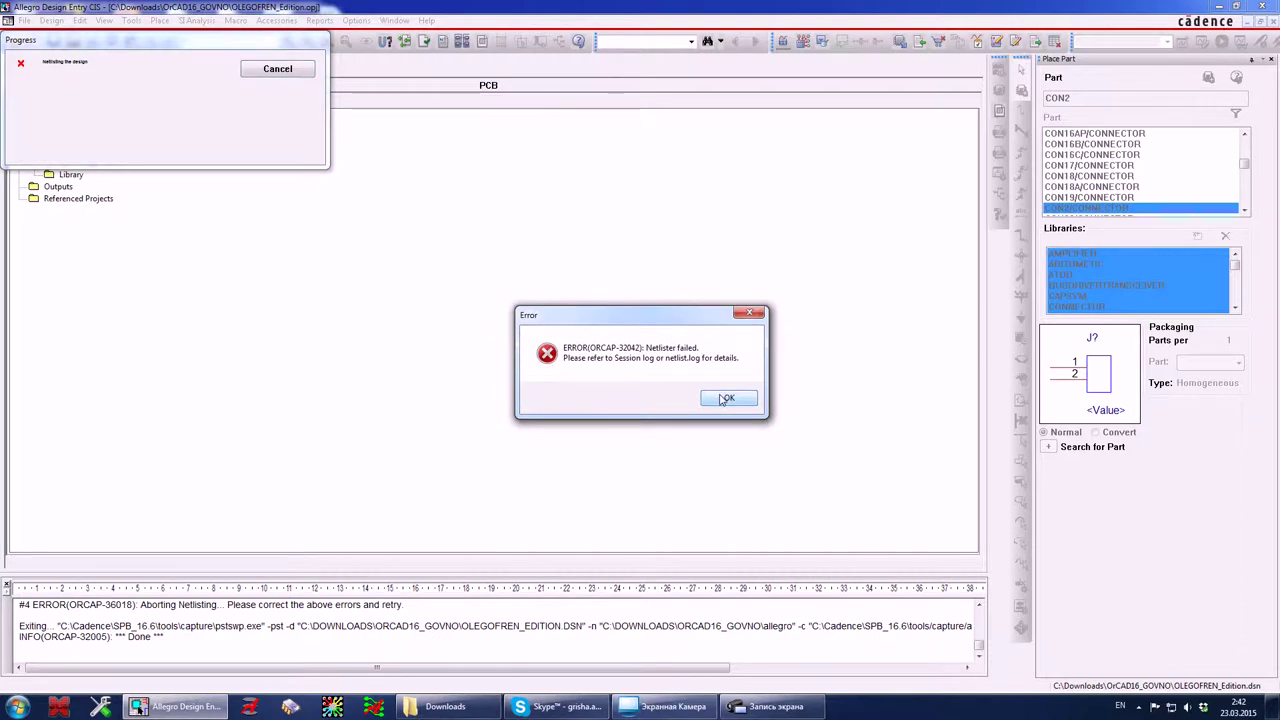
left_click(724, 398)
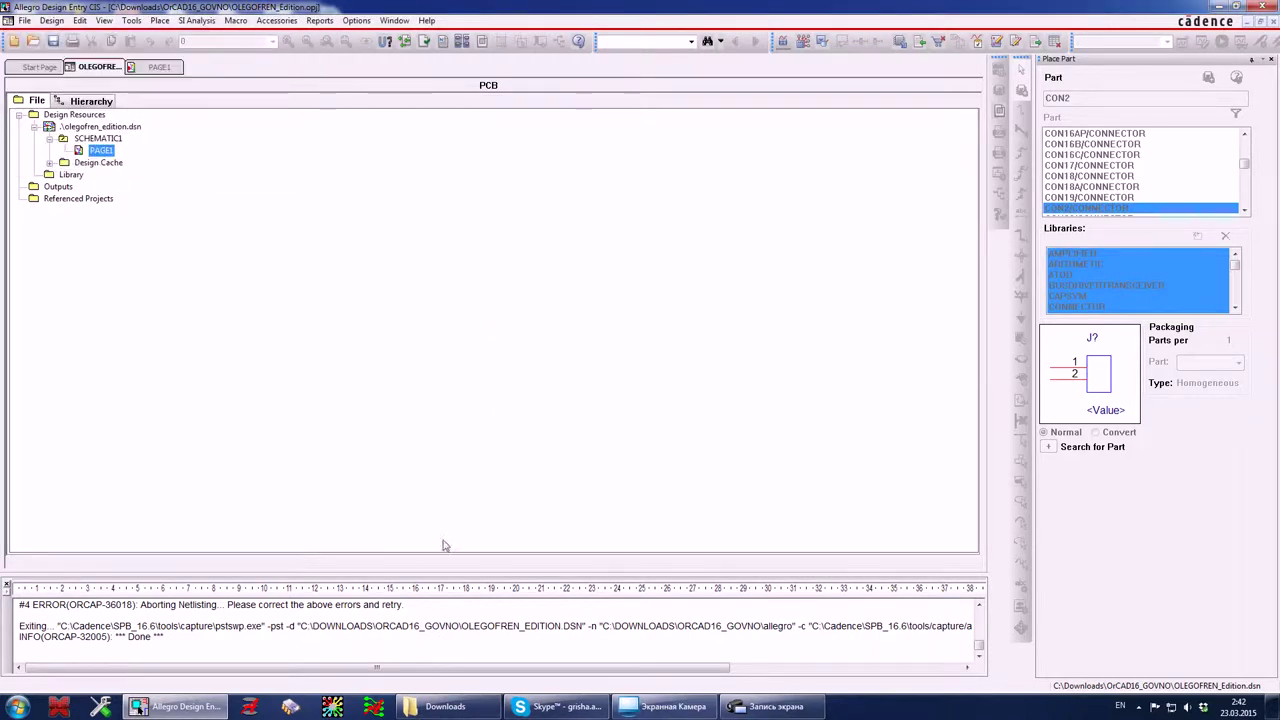
Enlarge the session log and read the missing PCB Footprint errors for R1, R2 and J1.
left_click_drag(405, 575, 409, 386)
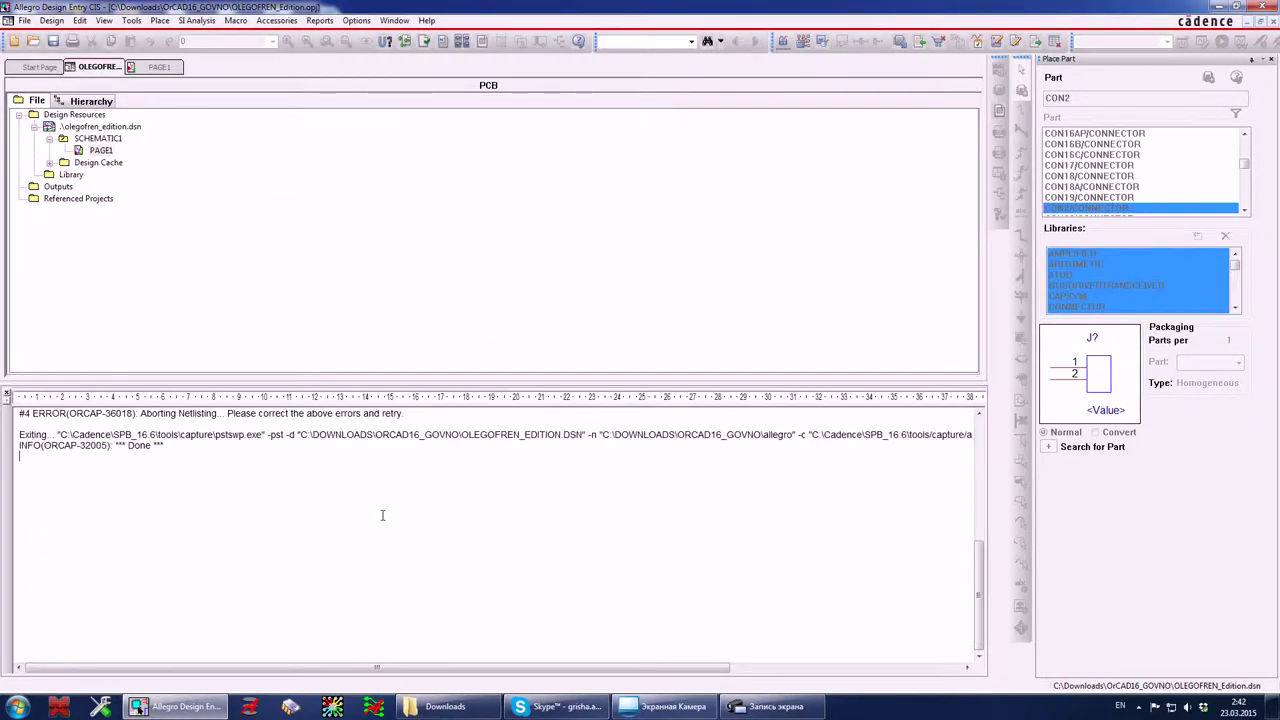
scroll(383, 517, "up", 3)
scroll(333, 480, "up", 3)
scroll(333, 480, "up", 3)
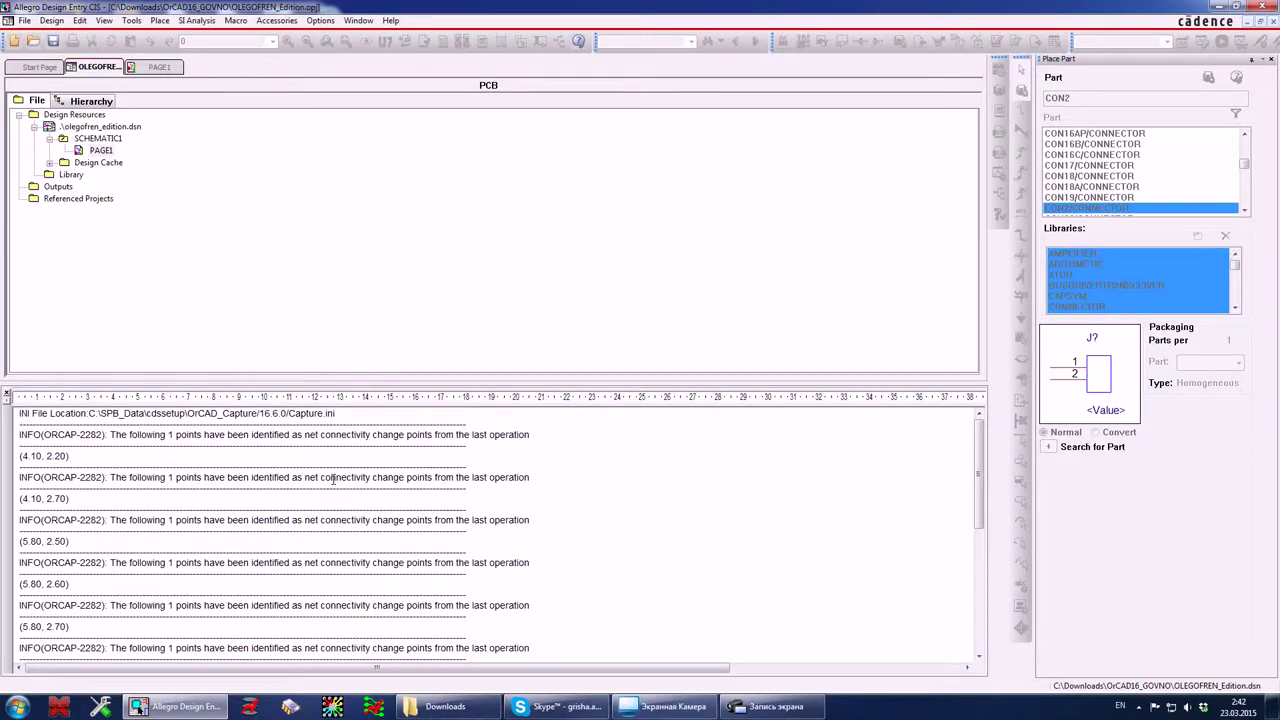
scroll(290, 500, "down", 6)
scroll(253, 515, "down", 3)
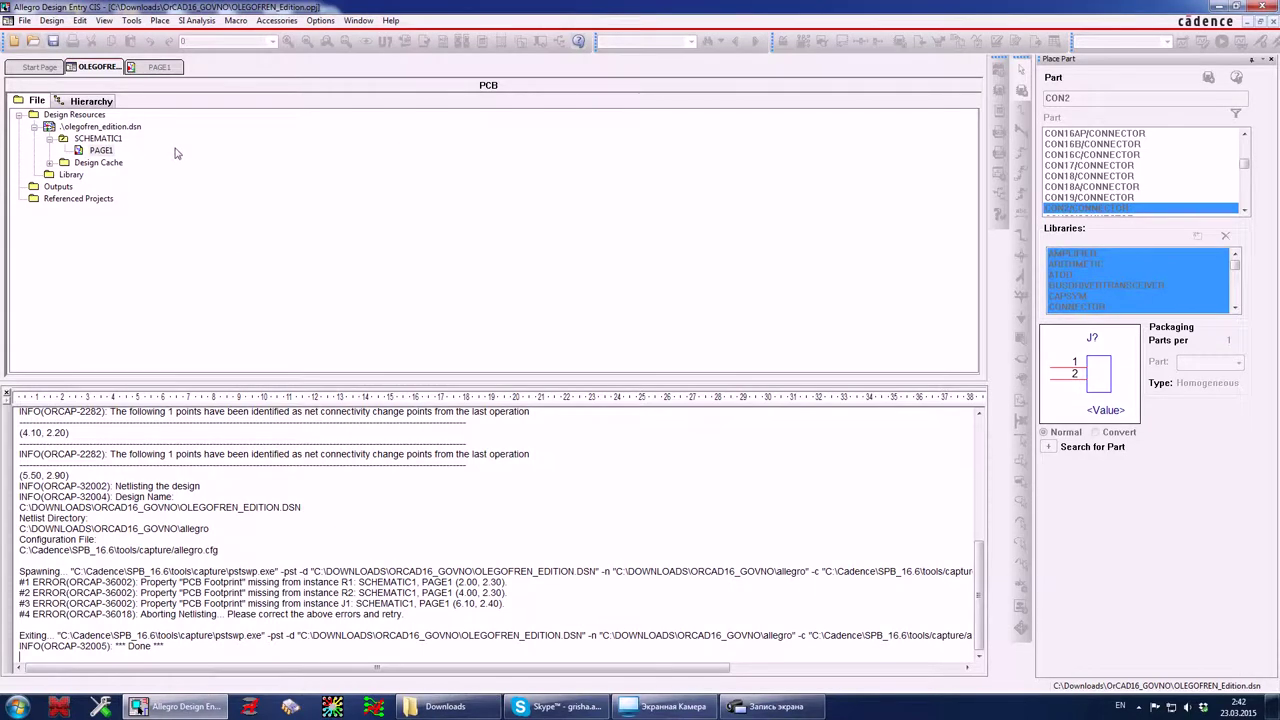
left_click(158, 67)
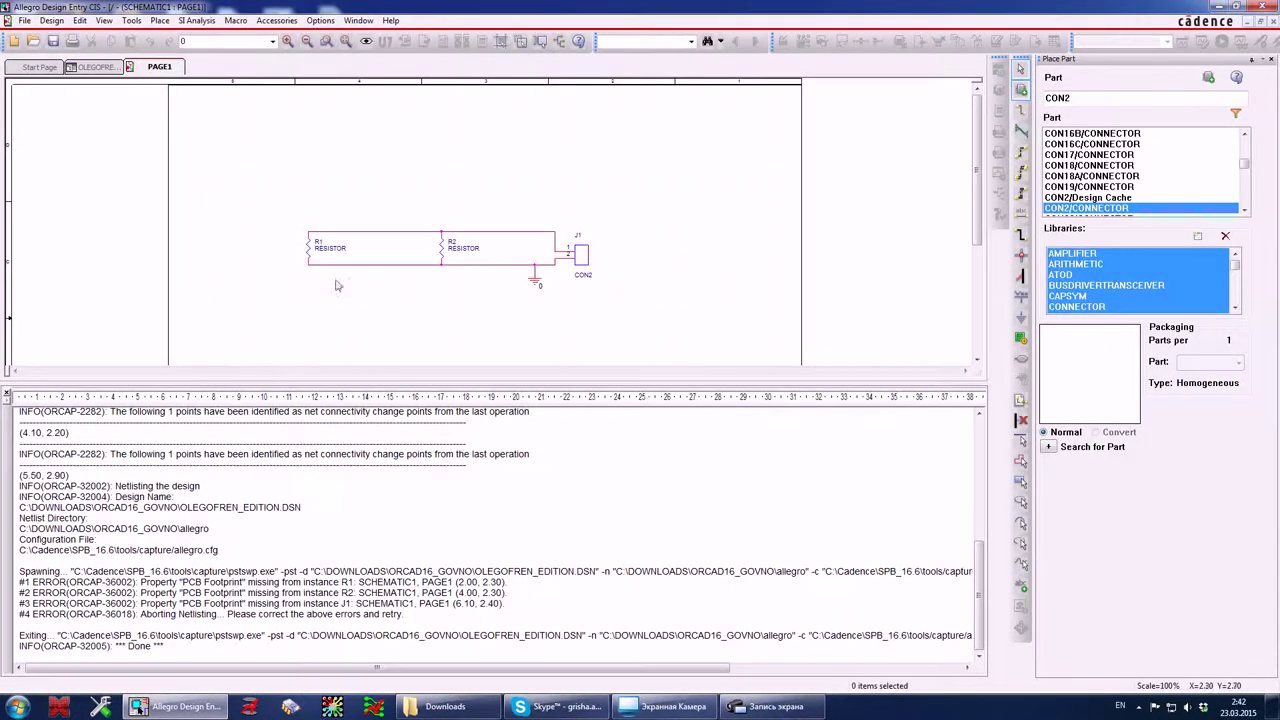
left_click(95, 67)
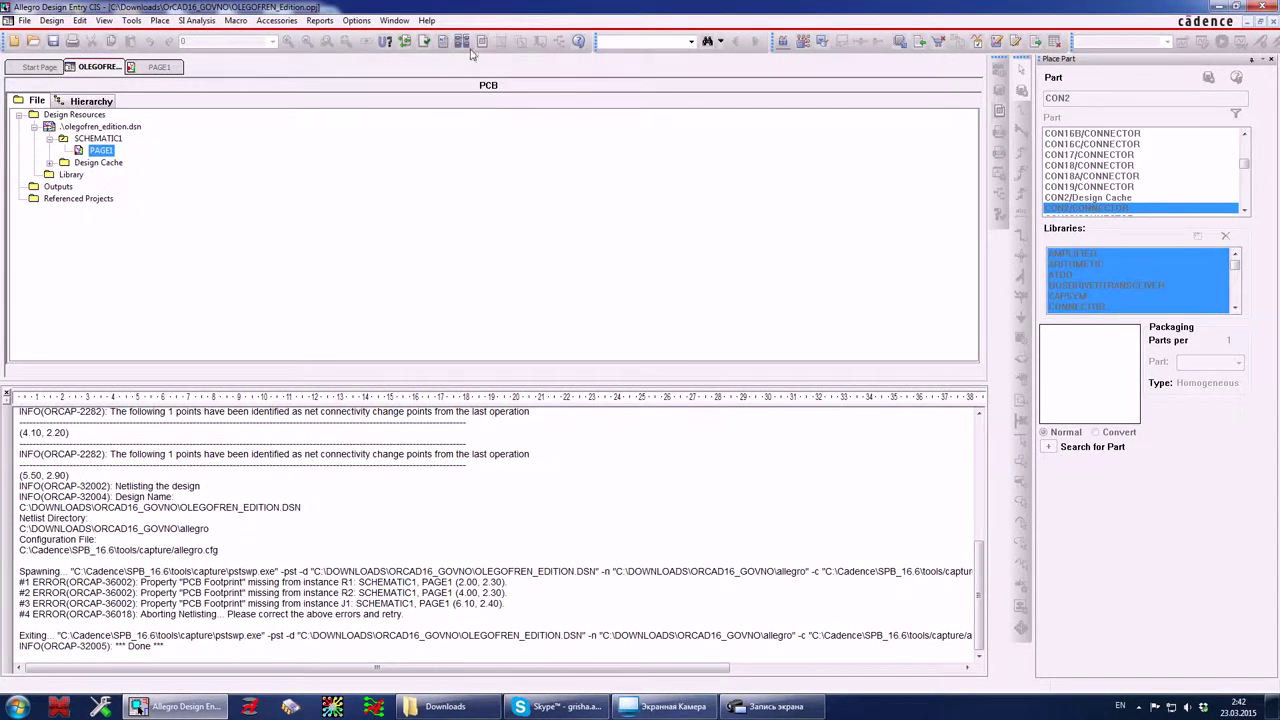
left_click(423, 42)
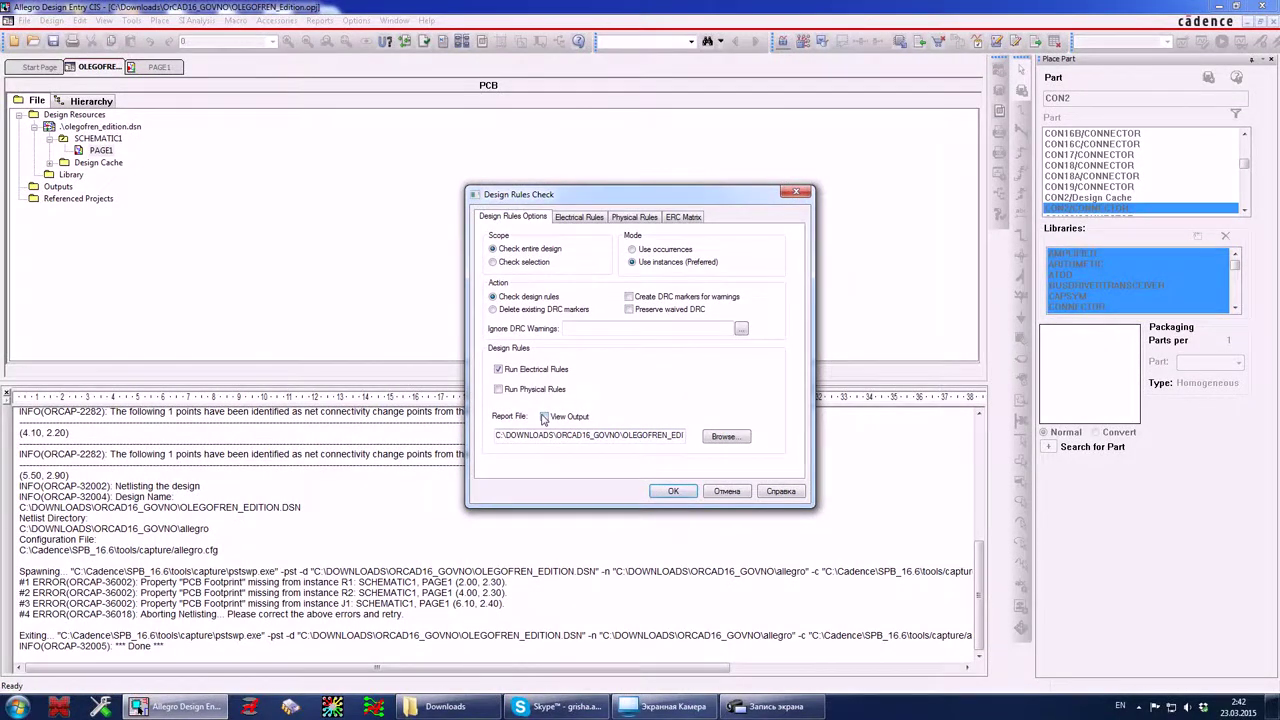
Run the Design Rules Check on the whole design, then review and close its report.
left_click(674, 491)
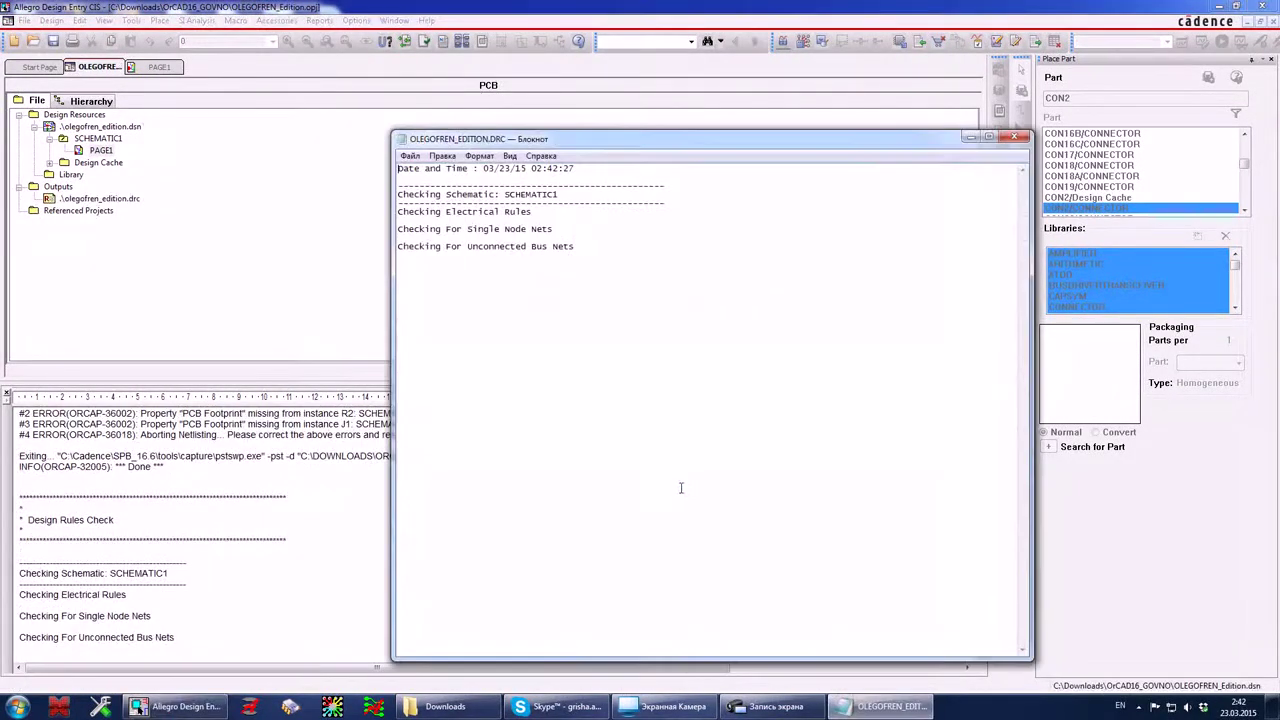
mouse_move(583, 247)
left_mouse_down()
mouse_move(379, 203)
mouse_move(375, 167)
left_mouse_up()
left_click(770, 242)
left_click(1016, 137)
Review the netlist error lines in the session log, then return to PAGE1.
left_click(124, 491)
scroll(140, 520, "up", 3)
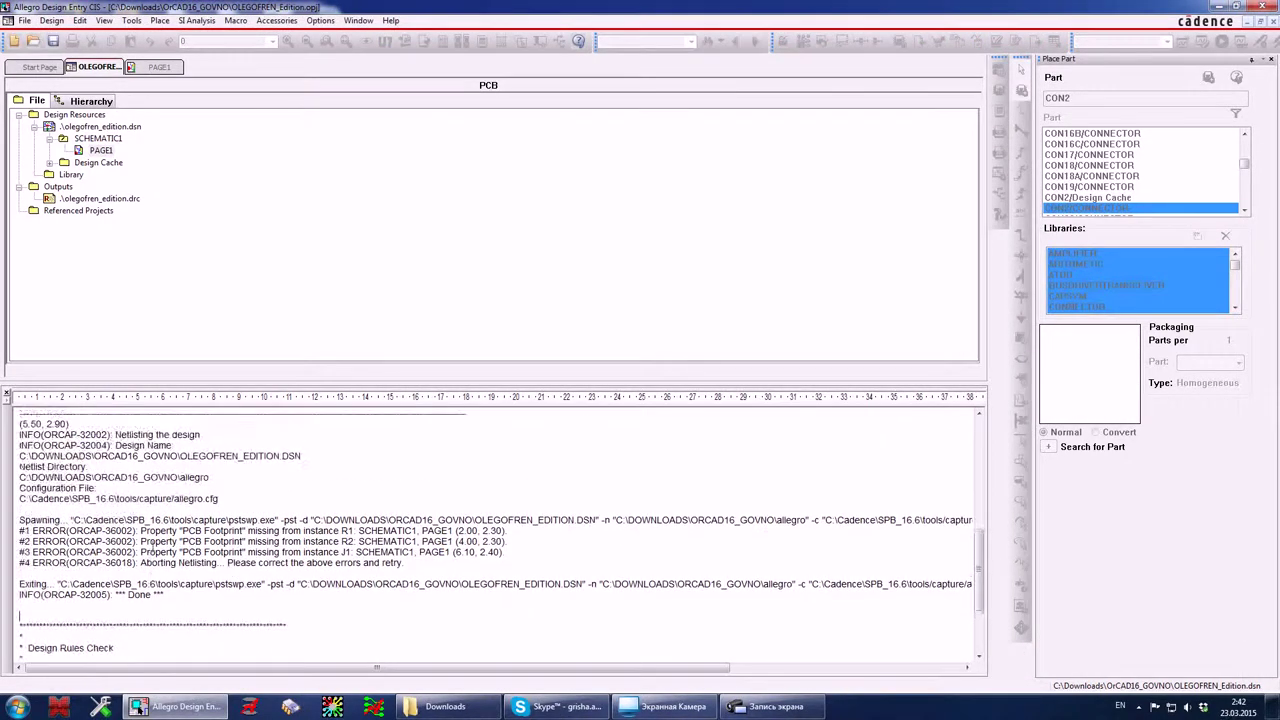
scroll(165, 551, "up", 2)
left_click_drag(488, 568, 4, 512)
left_click(333, 562)
left_click_drag(333, 562, 20, 498)
left_click(532, 573)
left_click(155, 68)
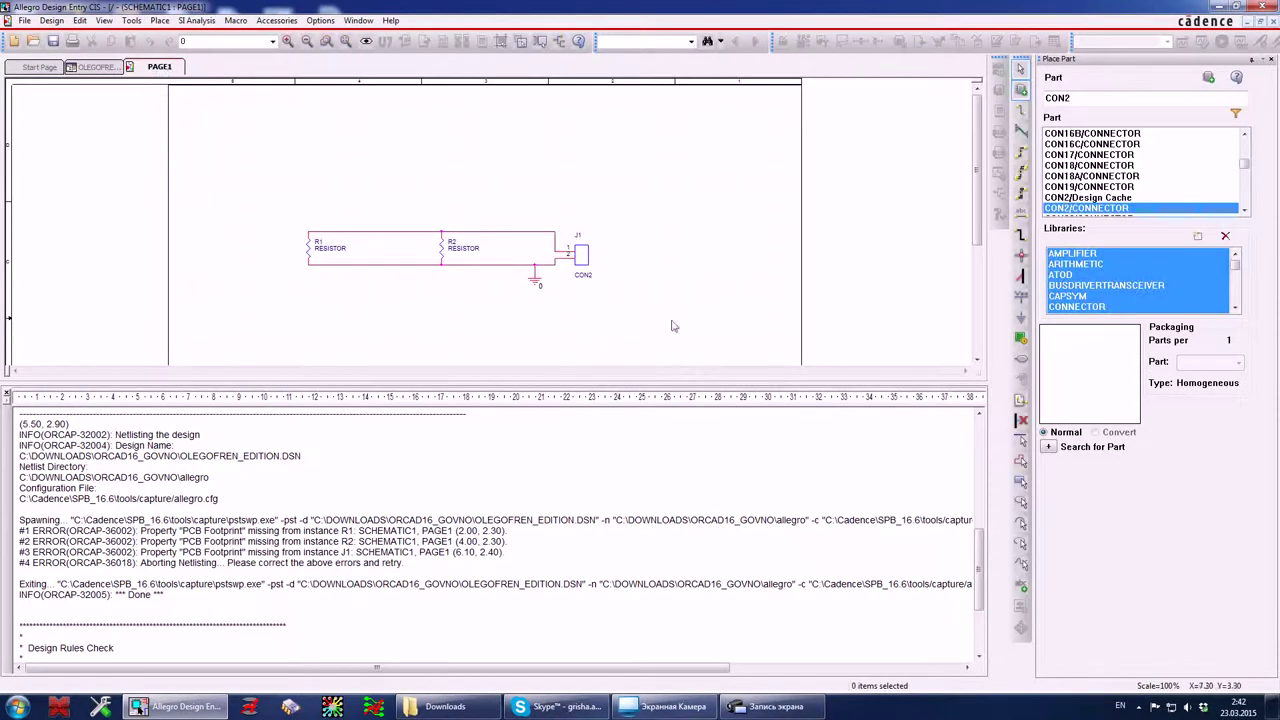
Pick CON2 from the Design Cache, cancel its placement, and expand the part search options.
double_click(1108, 207)
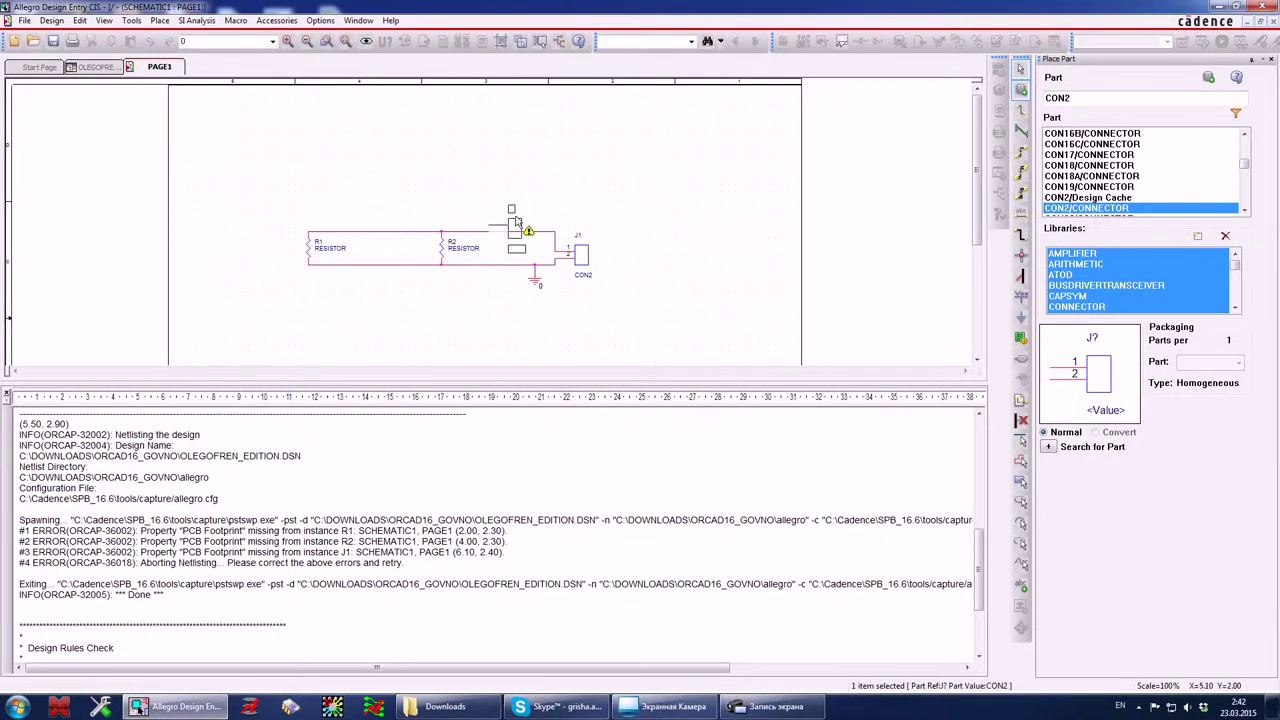
key("Escape")
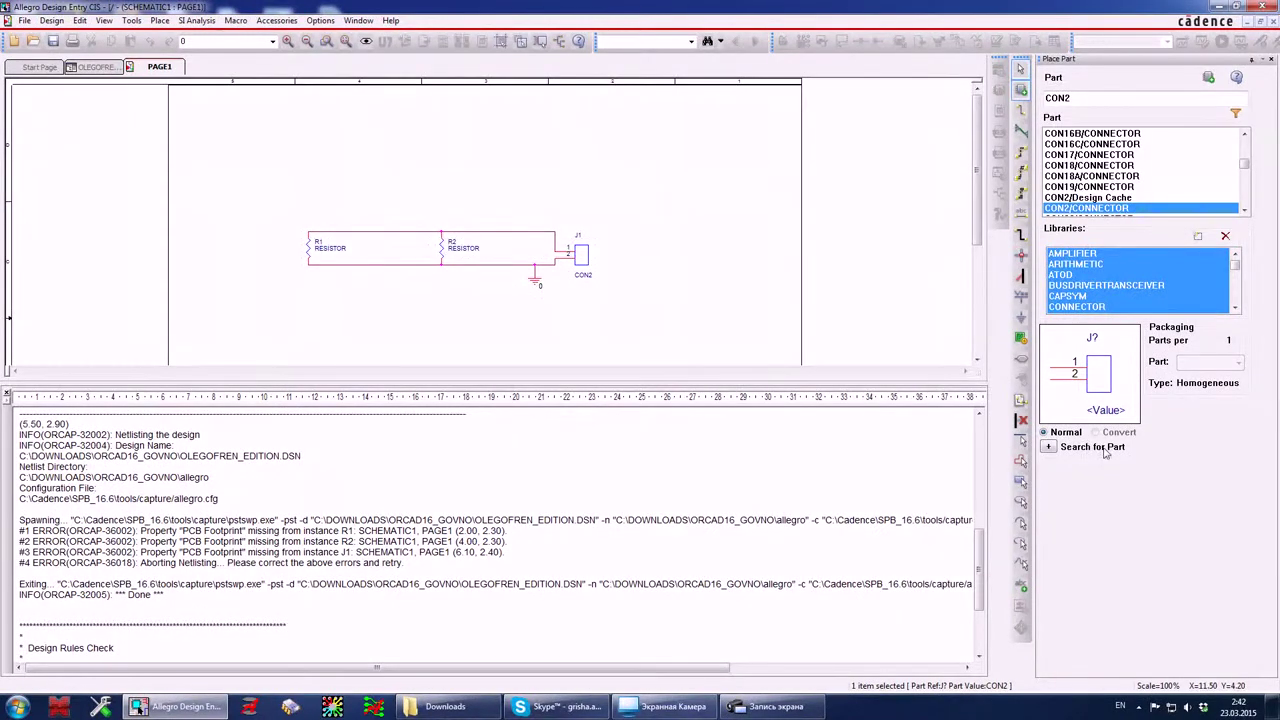
left_click(1048, 446)
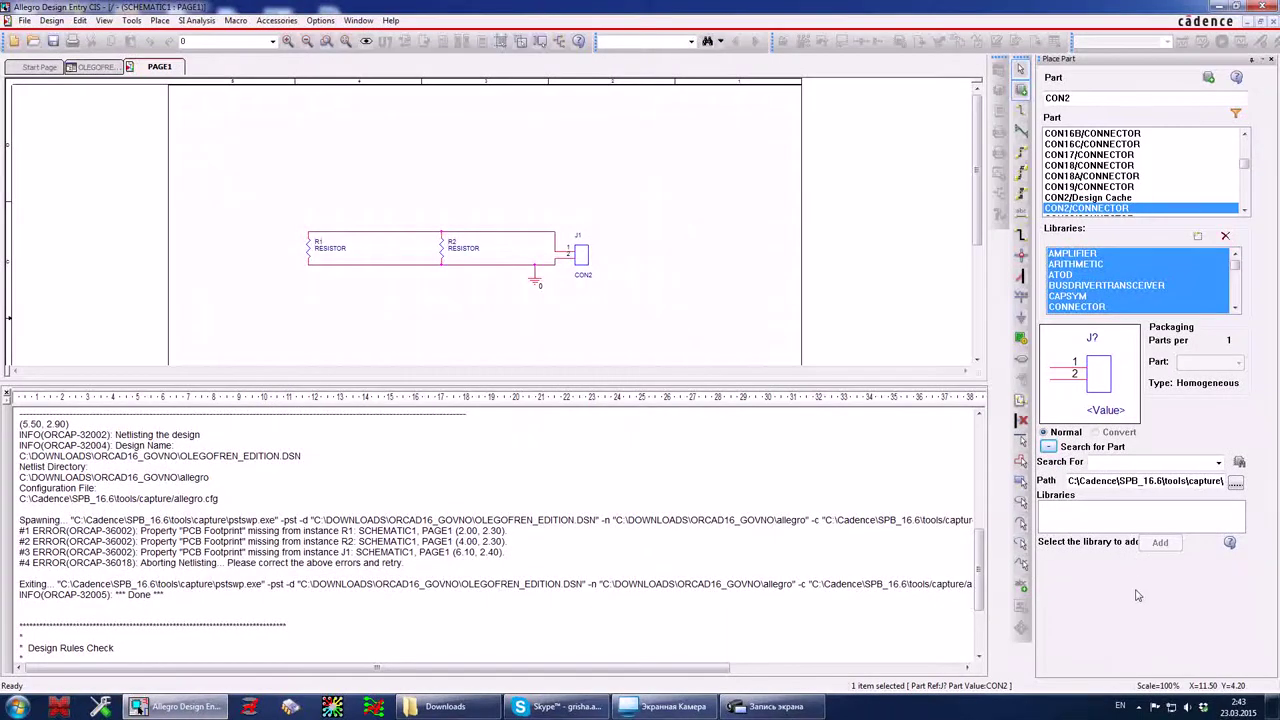
left_click(1090, 197)
Search 'resis' and choose RESISTOR from the Design Cache, toggling the Search for Part section.
double_click(1094, 99)
type("r")
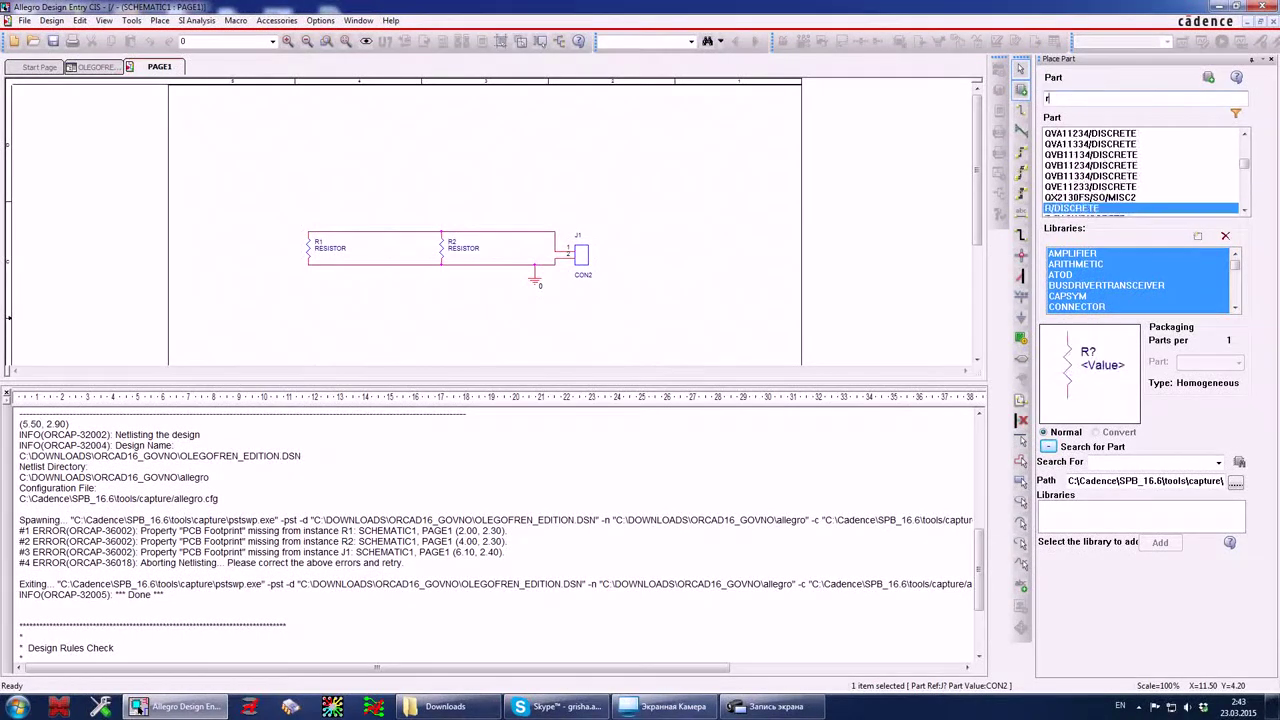
type("es")
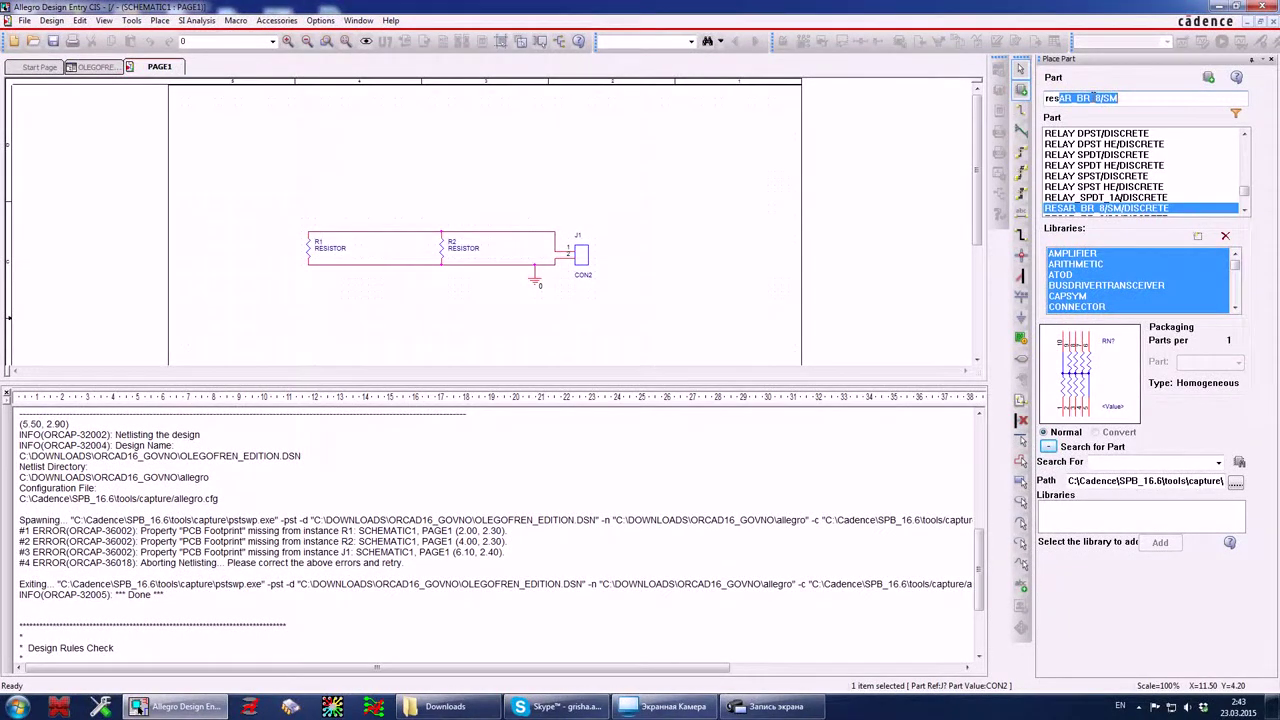
type("is")
double_click(1092, 209)
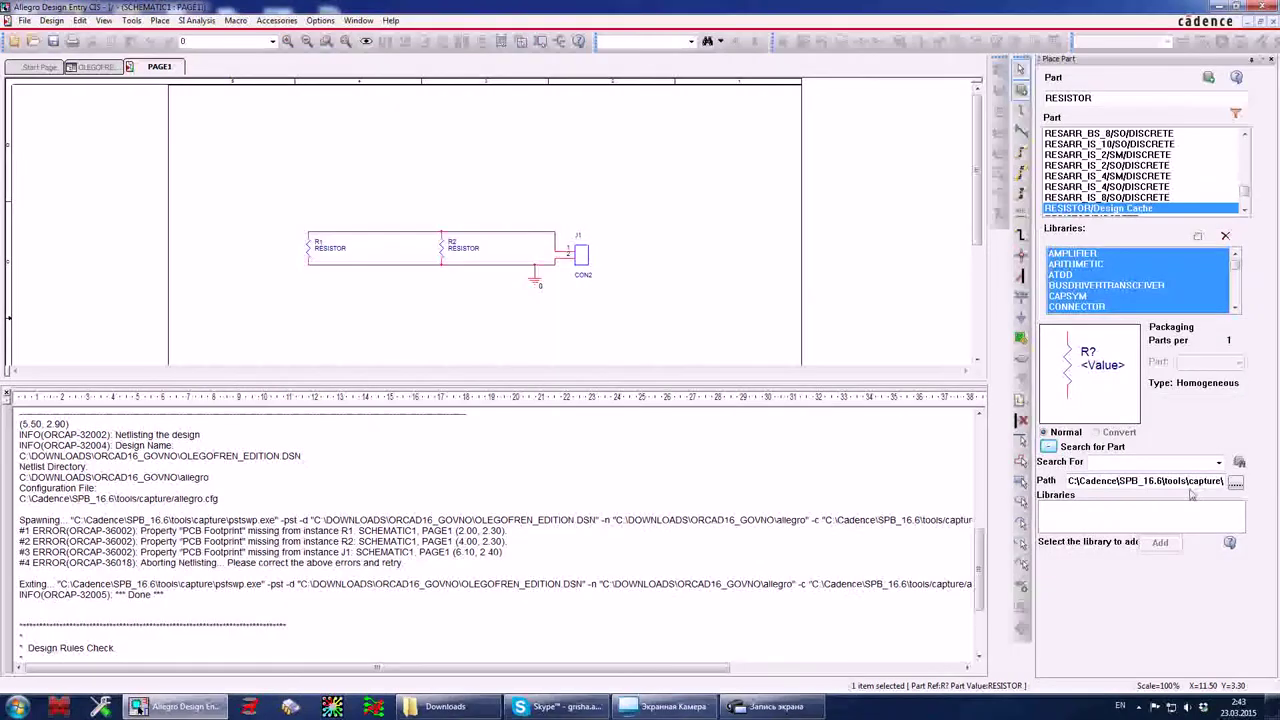
left_click_drag(1138, 481, 1224, 481)
left_click(1106, 503)
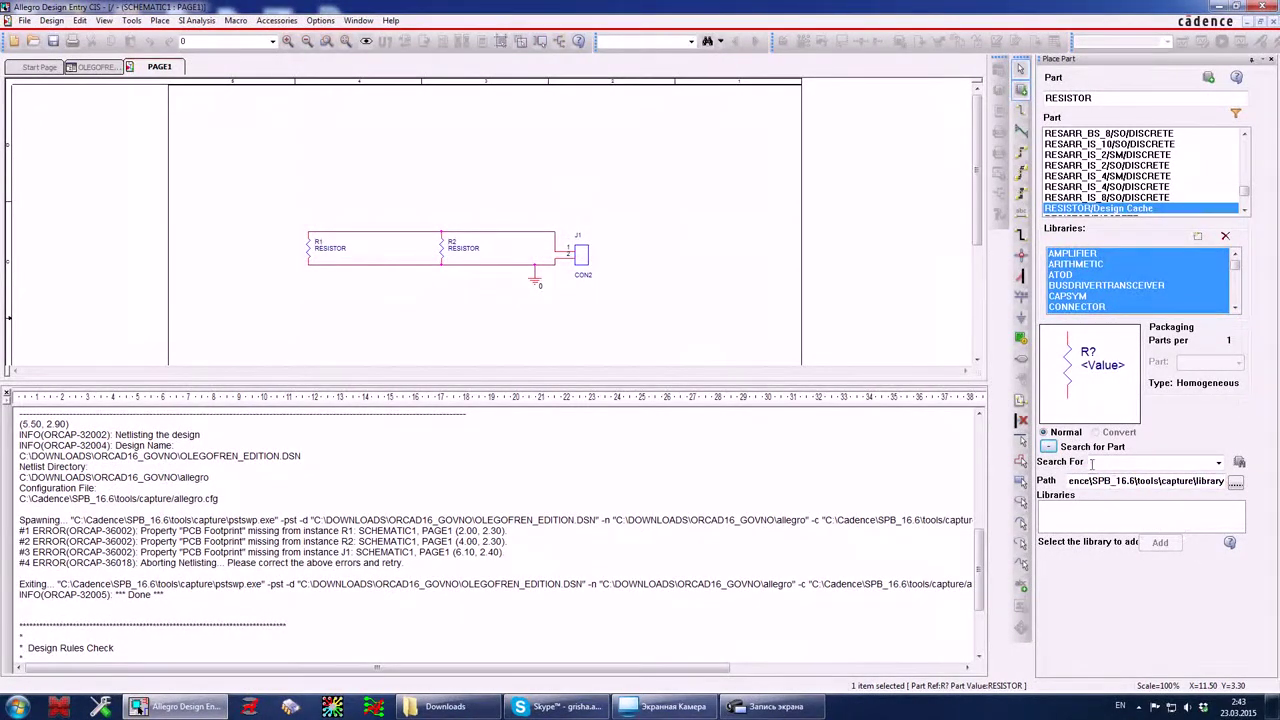
left_click(1048, 447)
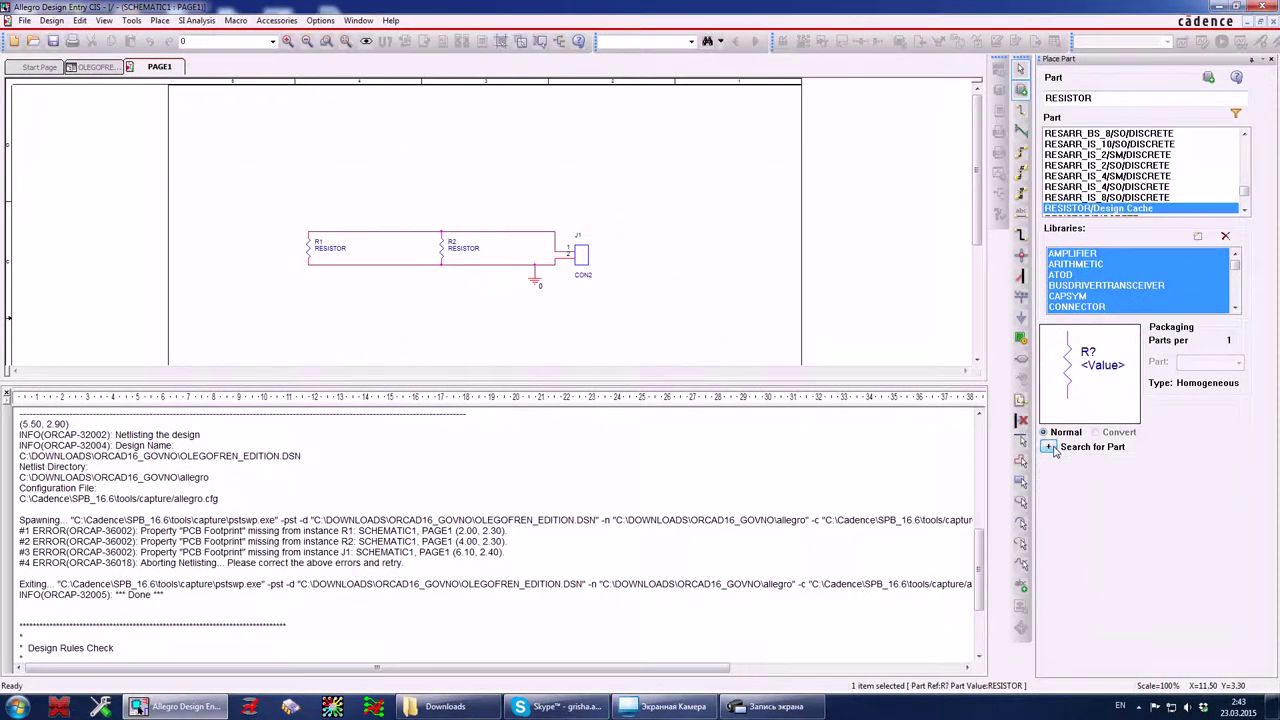
left_click(1048, 447)
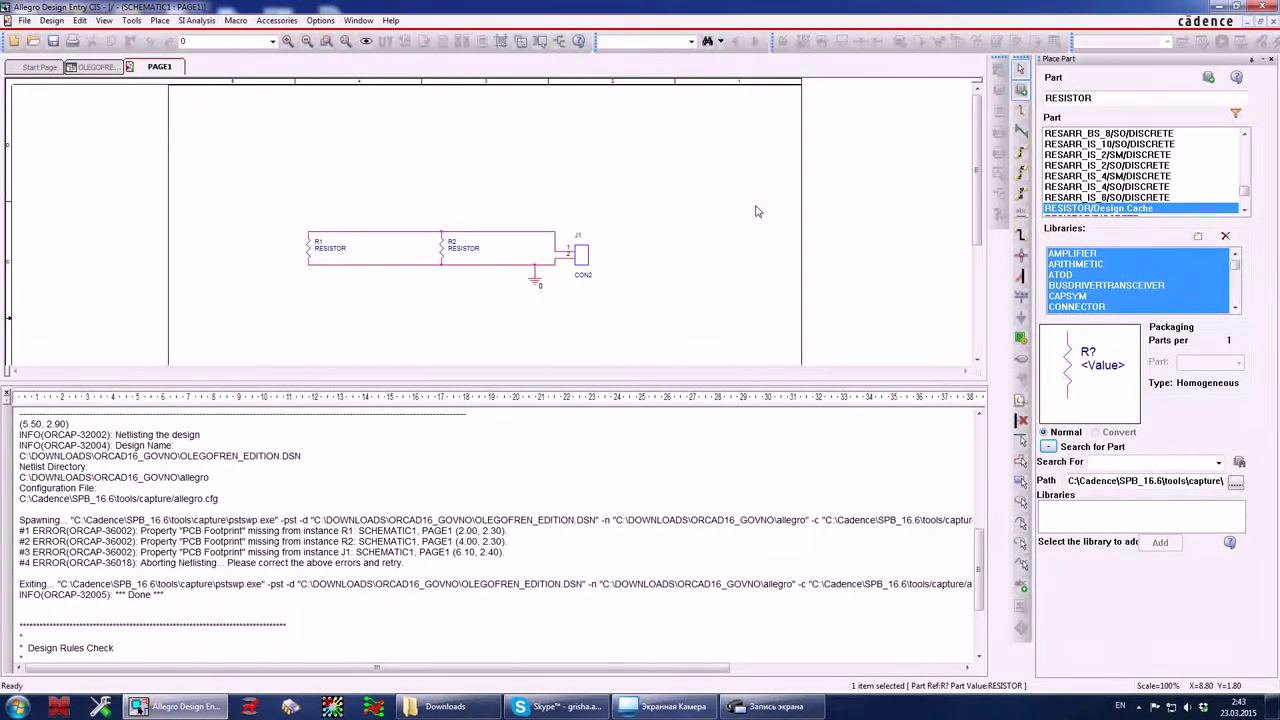
right_click(310, 257)
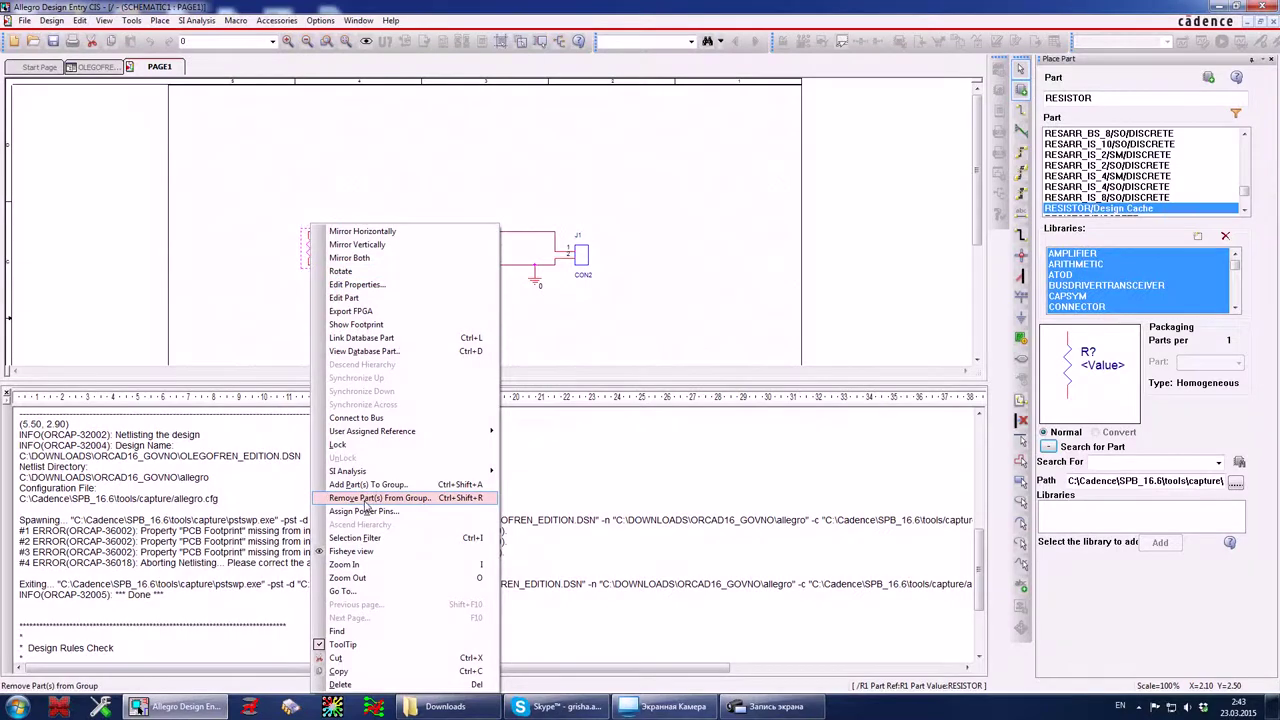
In R1's Property Editor, type test text into PCB Footprint, then clear it and commit the empty value.
left_click(380, 284)
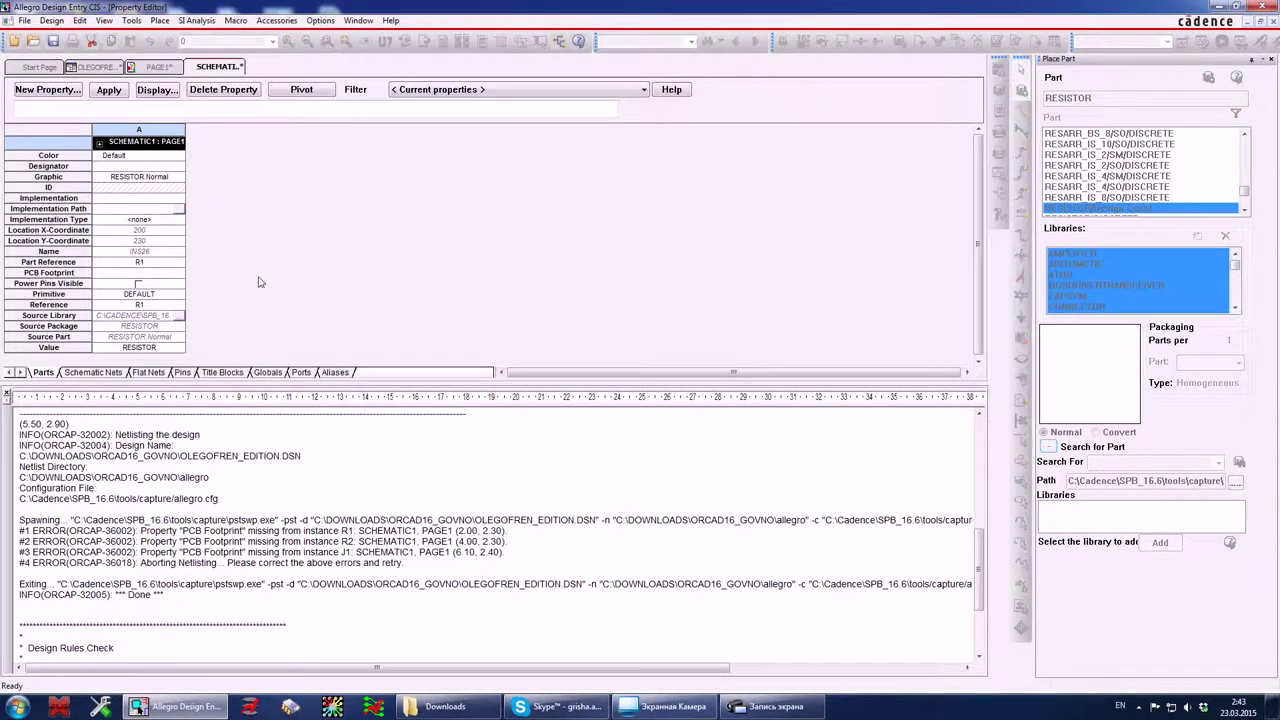
left_click(168, 273)
type("gdsjbgkhsdgksajbfg")
key("BackSpace")
key("BackSpace")
key("BackSpace")
type("0")
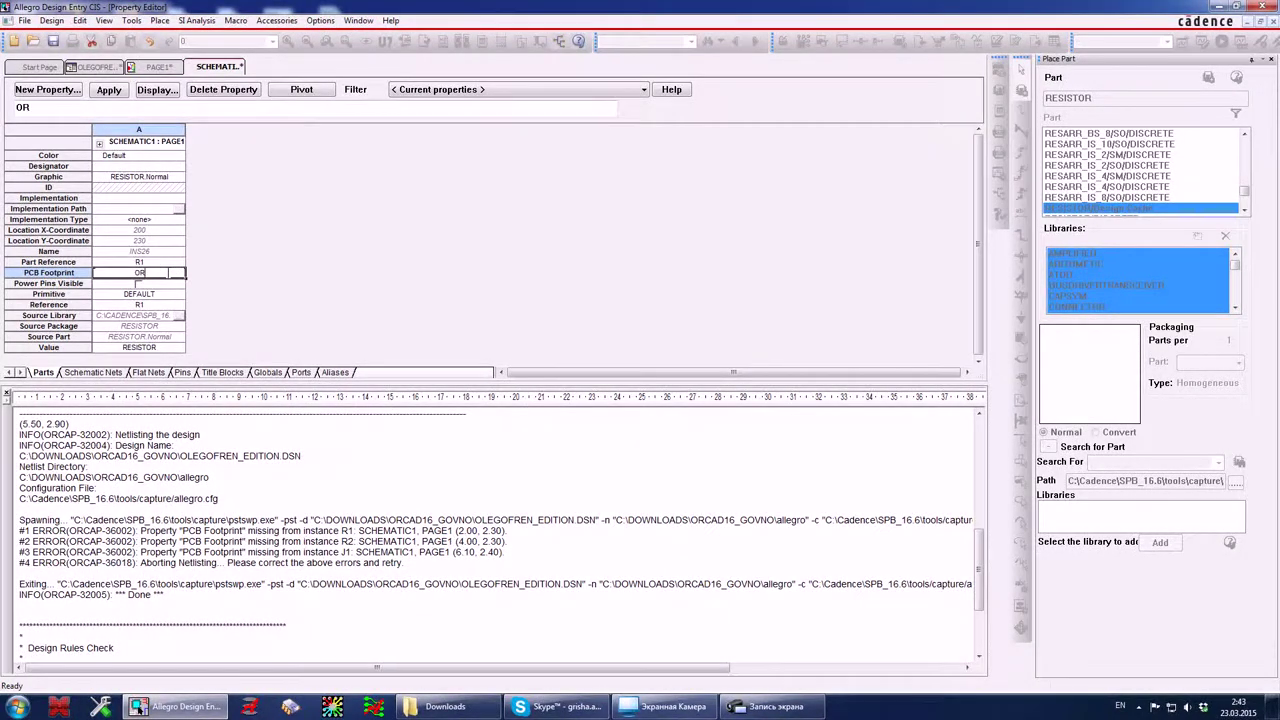
type("D LO")
type("HIIIIIIII")
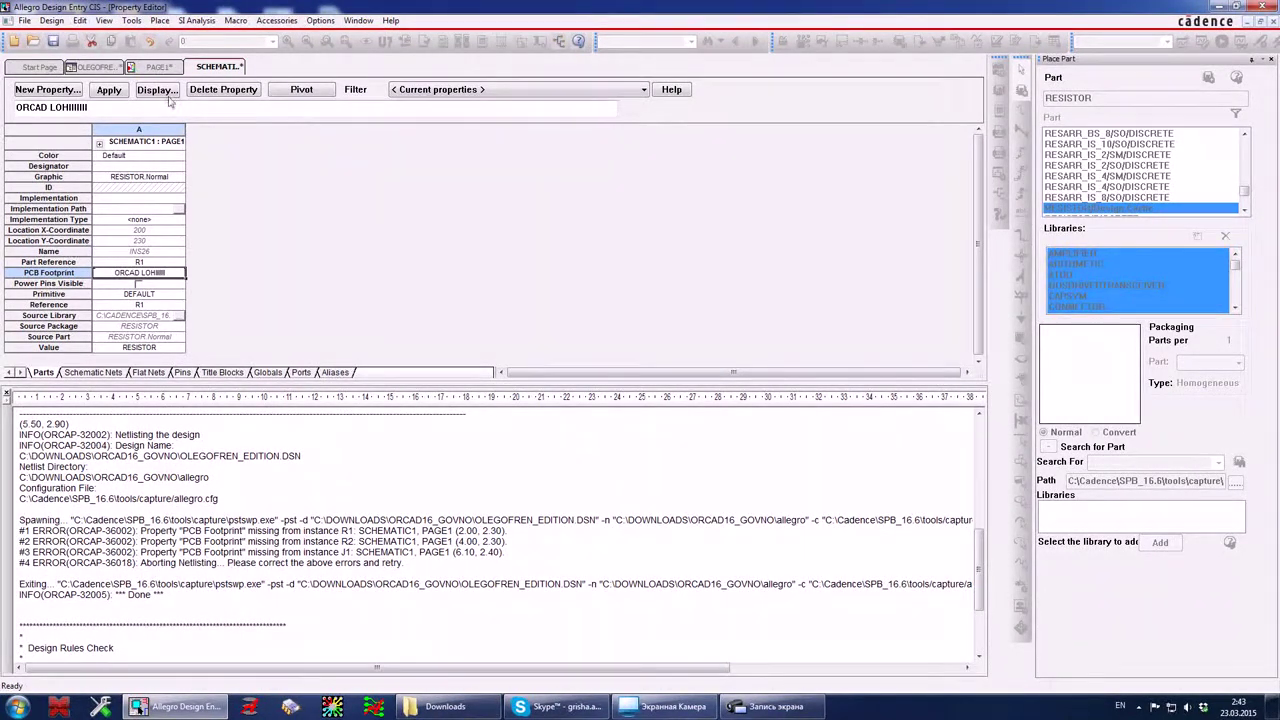
left_click_drag(134, 110, 2, 120)
key("BackSpace")
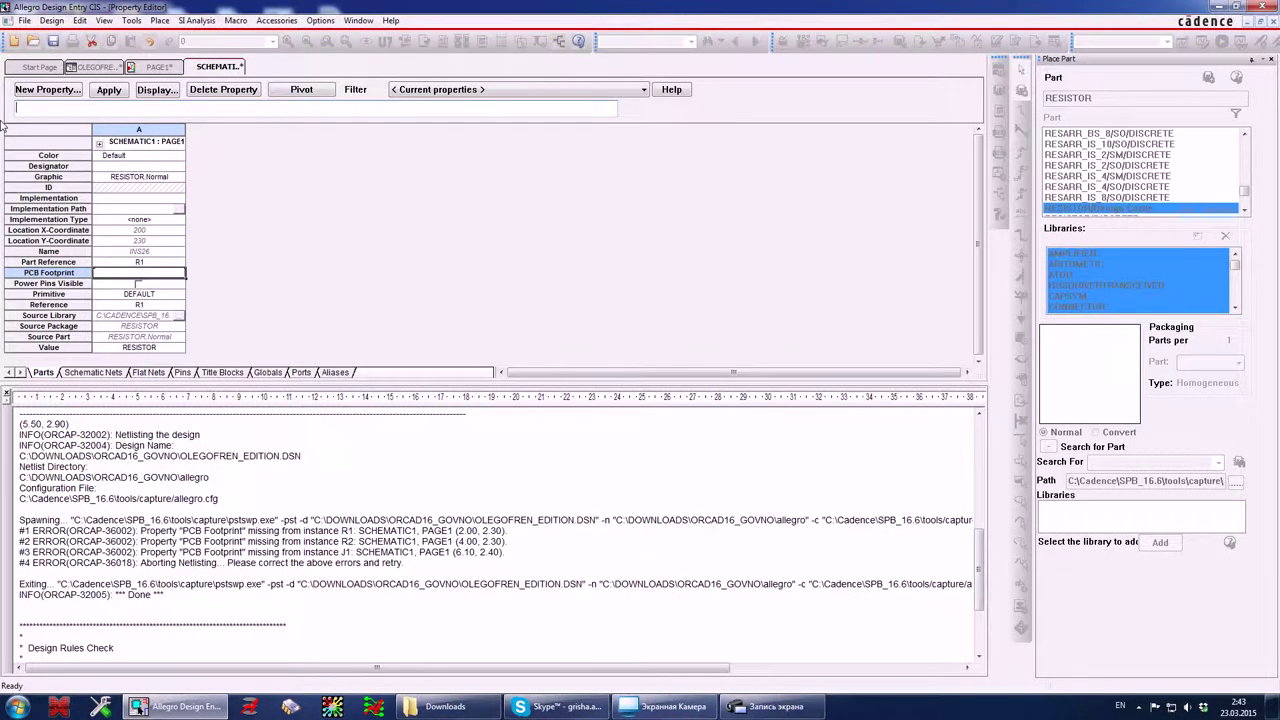
key("Return")
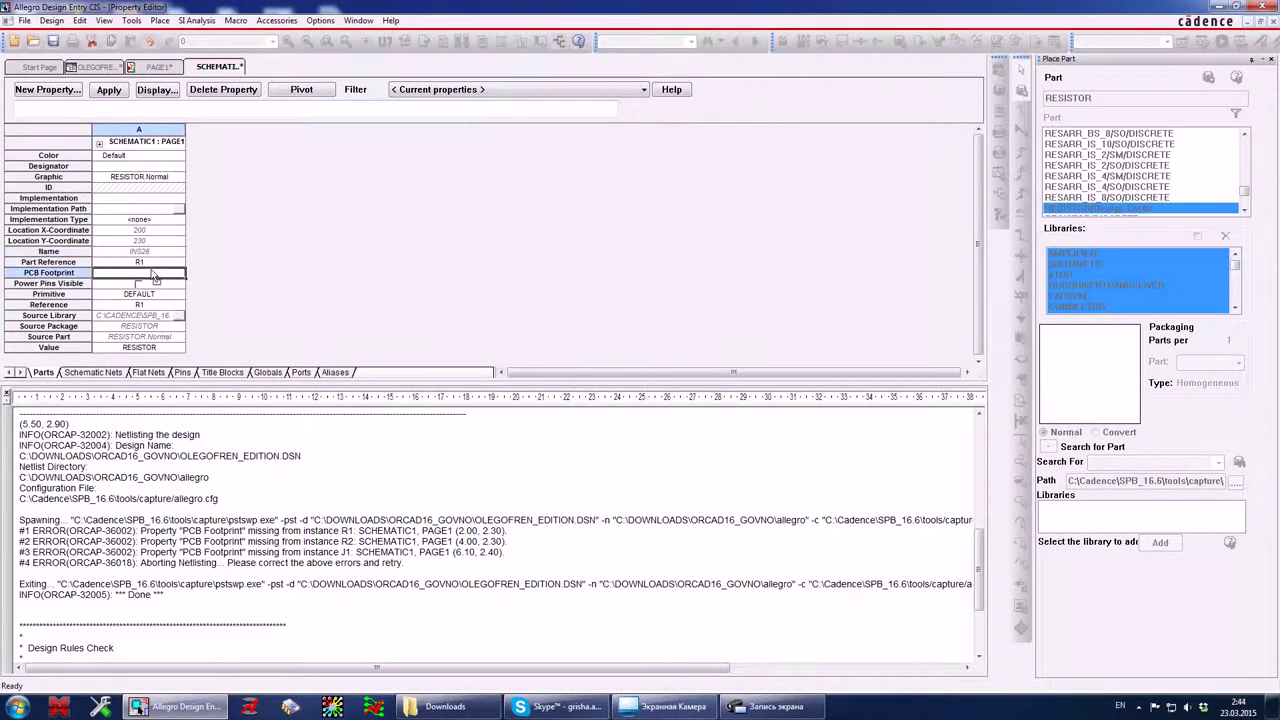
mouse_move(440, 706)
left_click(450, 706)
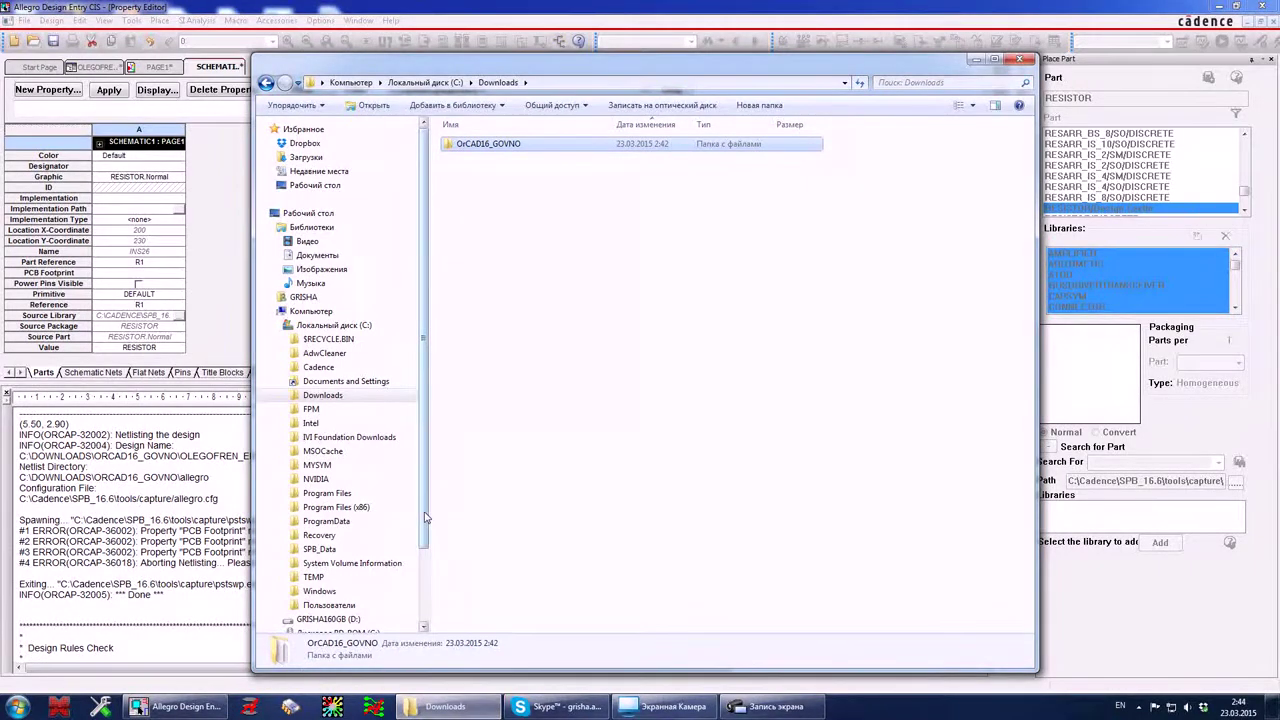
Browse Explorer to C:\Cadence\SPB_16.6\share\pcb\pcb_lib\symbols.
scroll(427, 598, "down", 3)
scroll(427, 598, "up", 1)
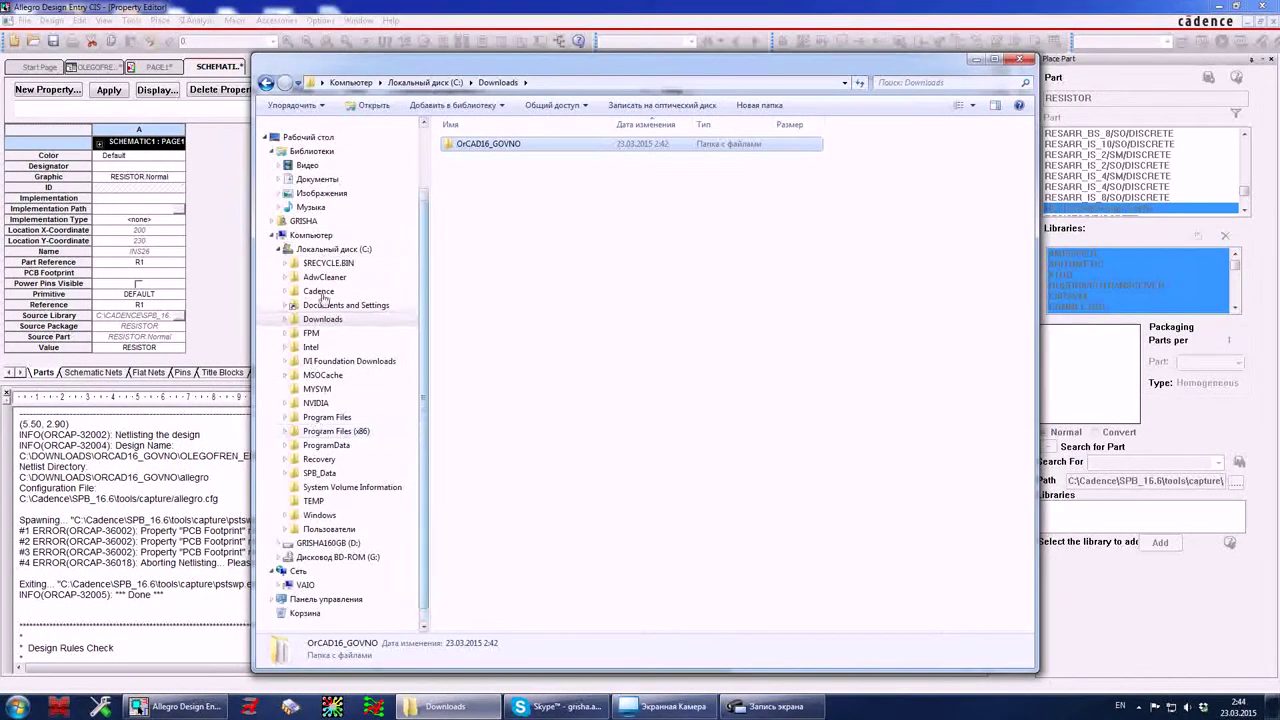
left_click(340, 249)
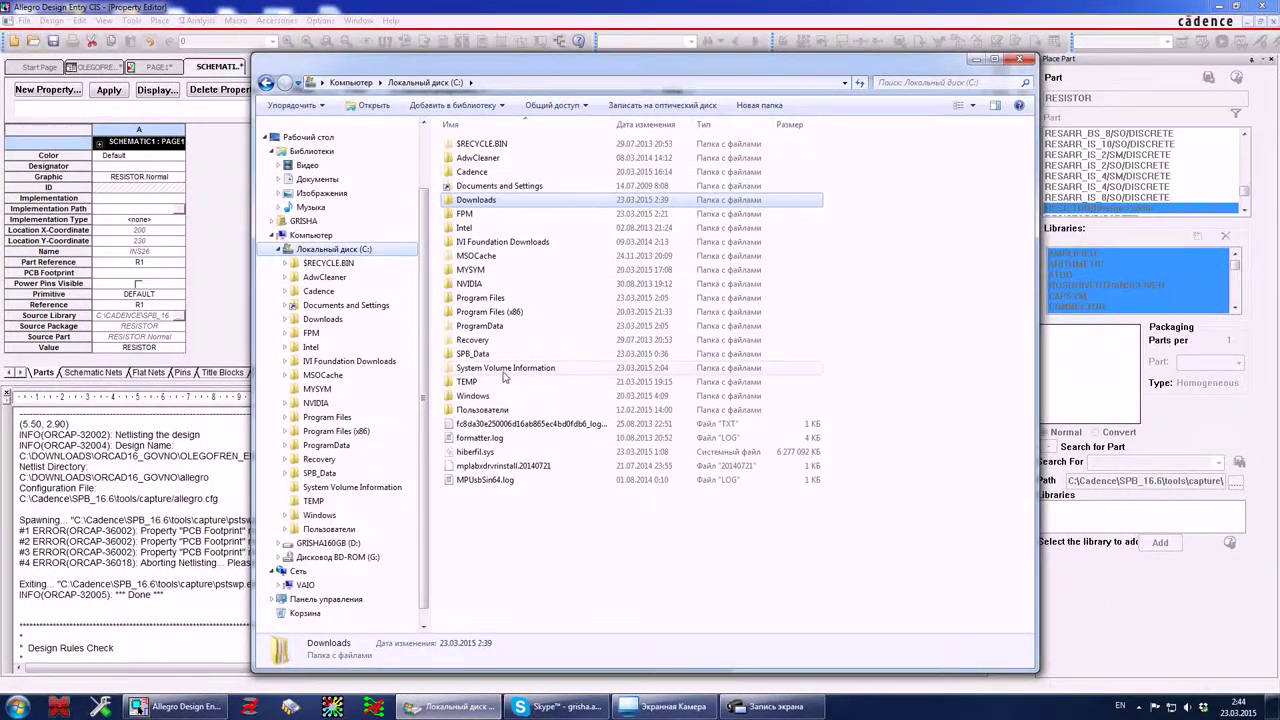
left_click(317, 389)
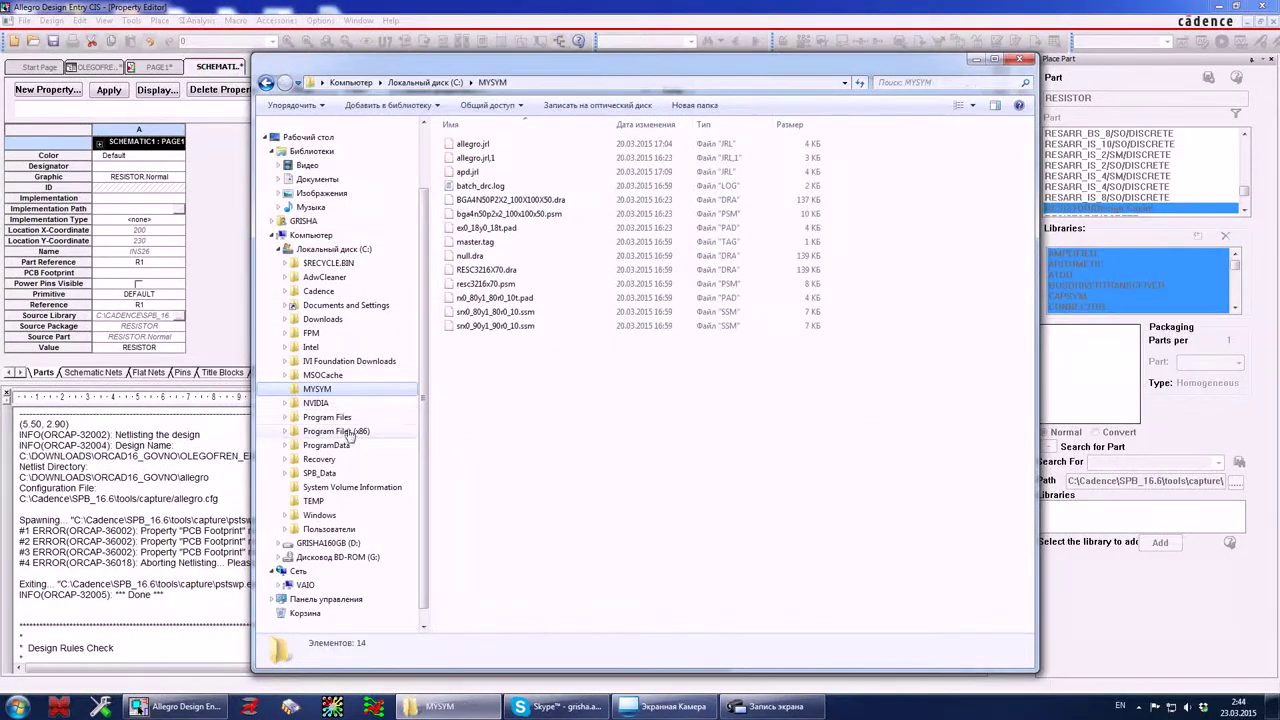
left_click(323, 375)
left_click(326, 445)
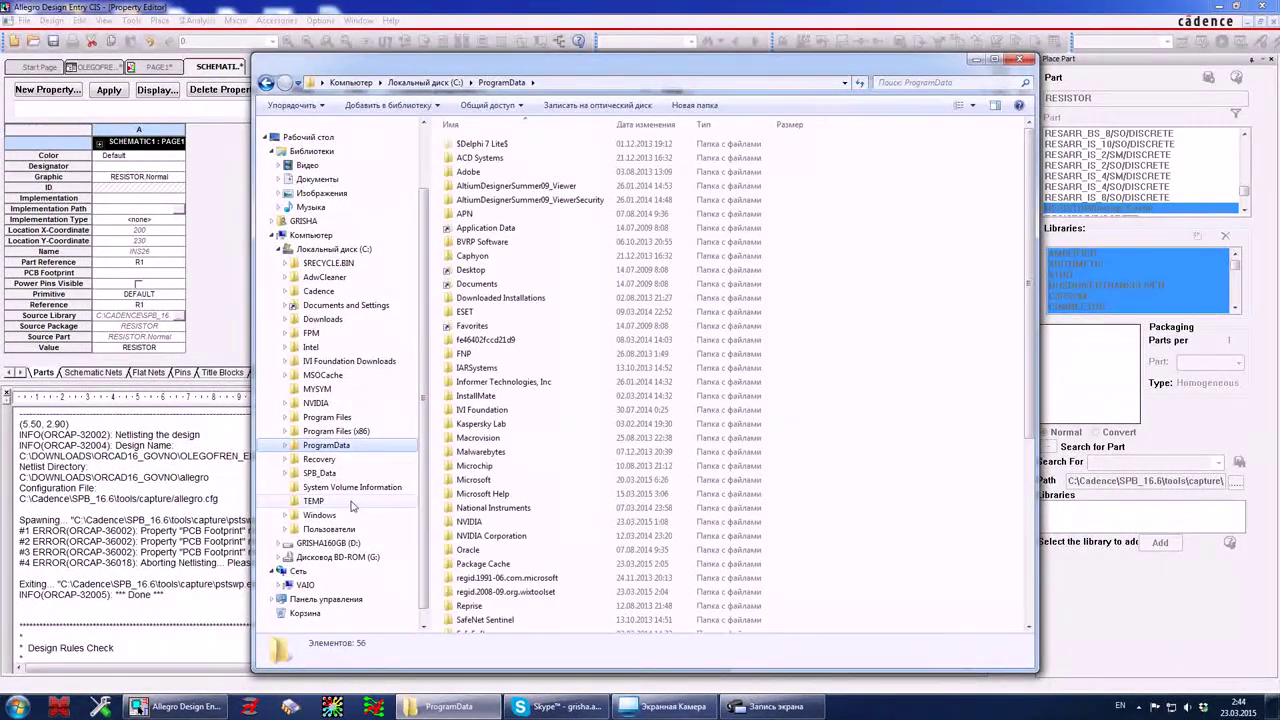
left_click(320, 473)
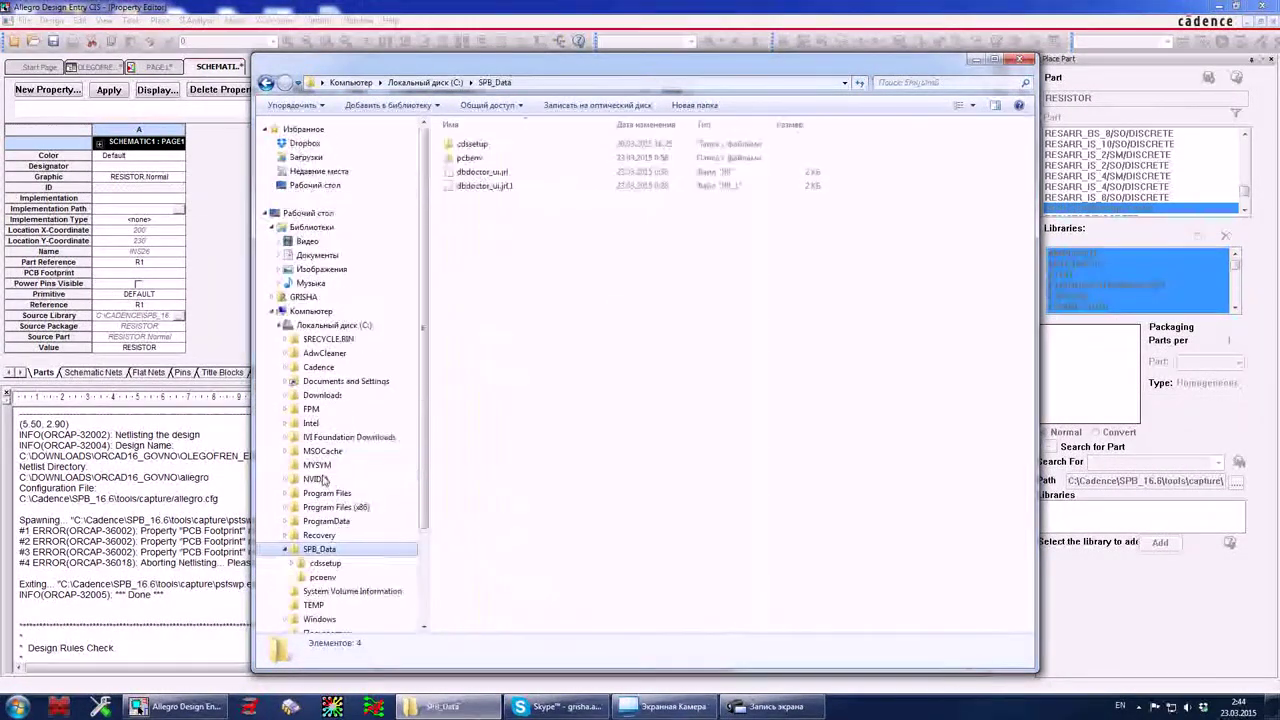
left_click(320, 367)
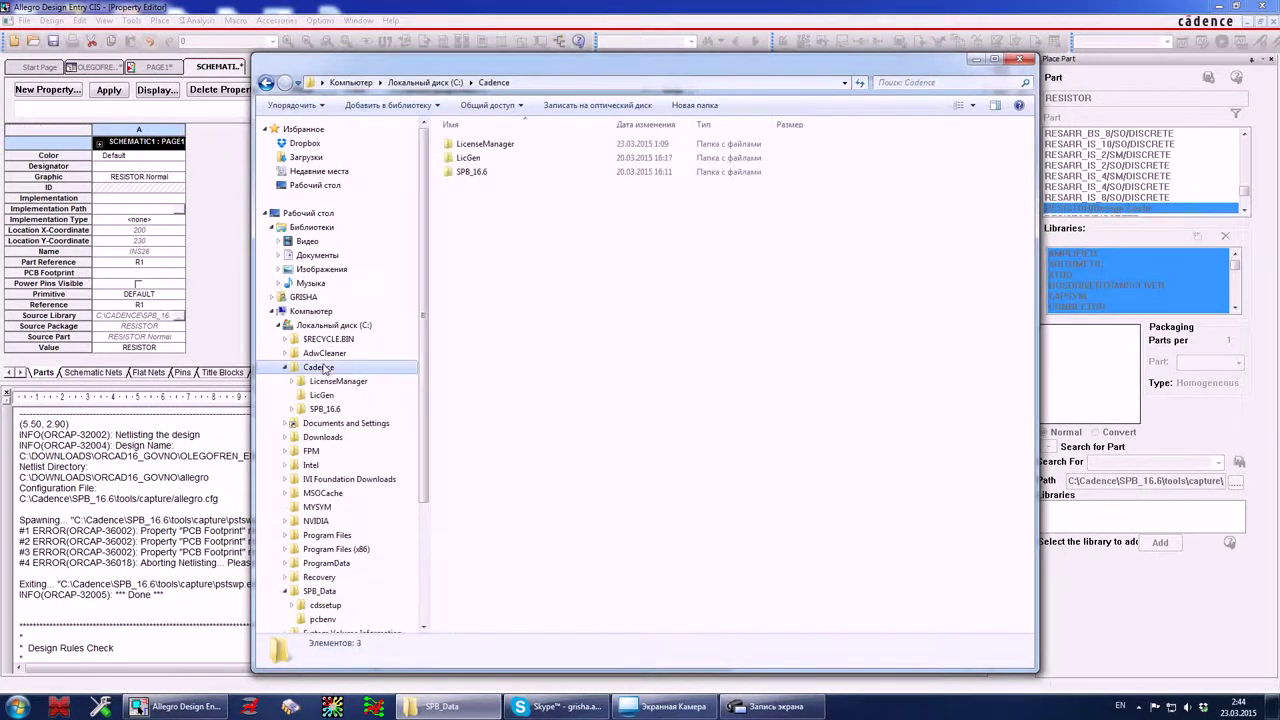
double_click(468, 172)
double_click(474, 202)
double_click(465, 284)
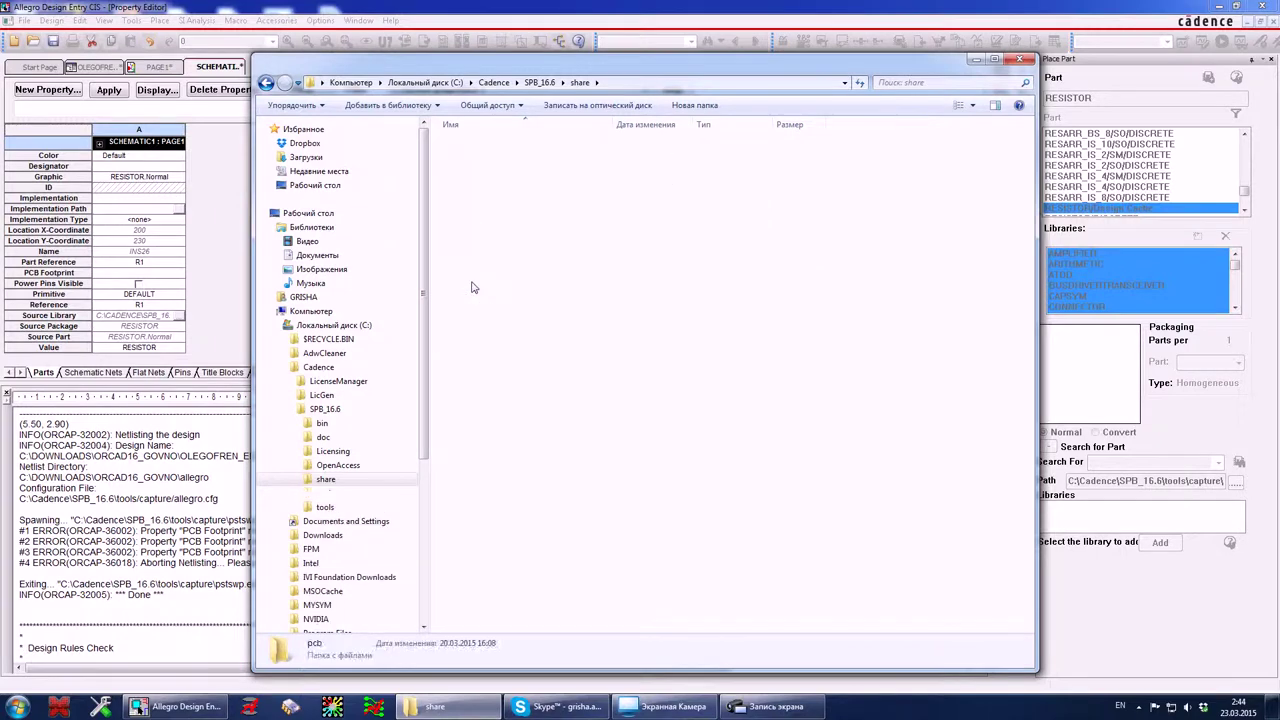
double_click(473, 314)
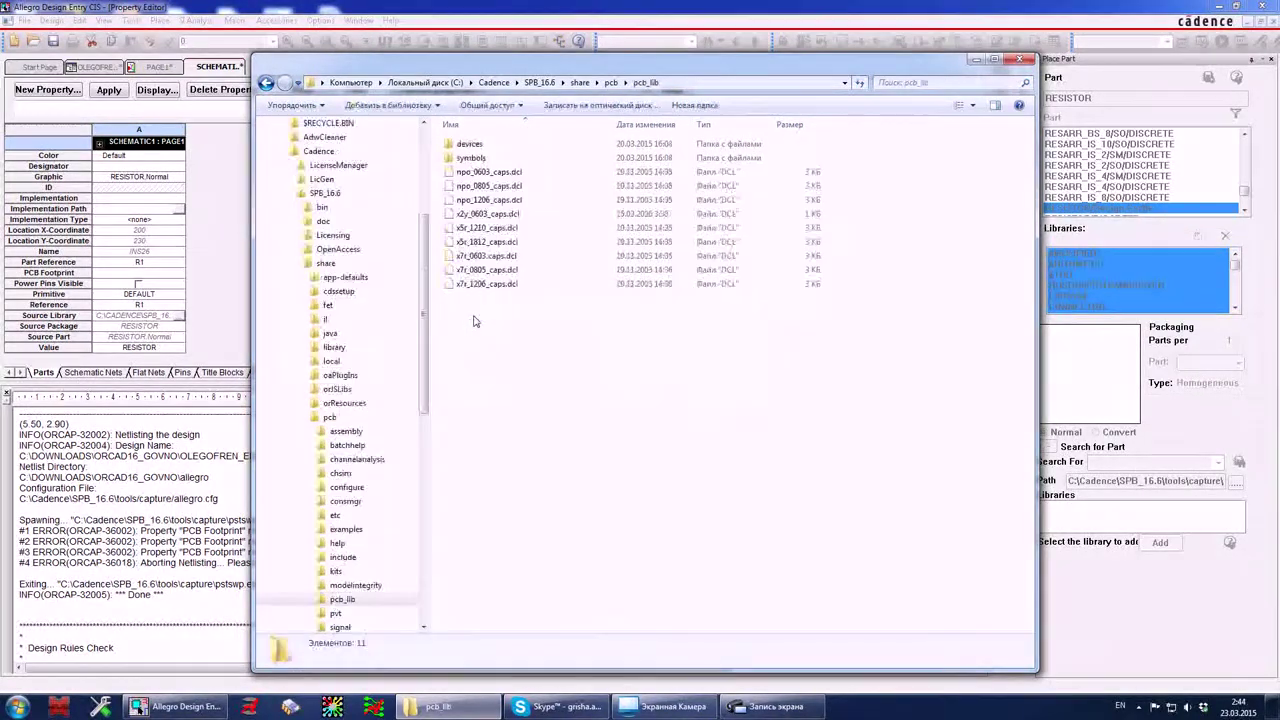
double_click(471, 157)
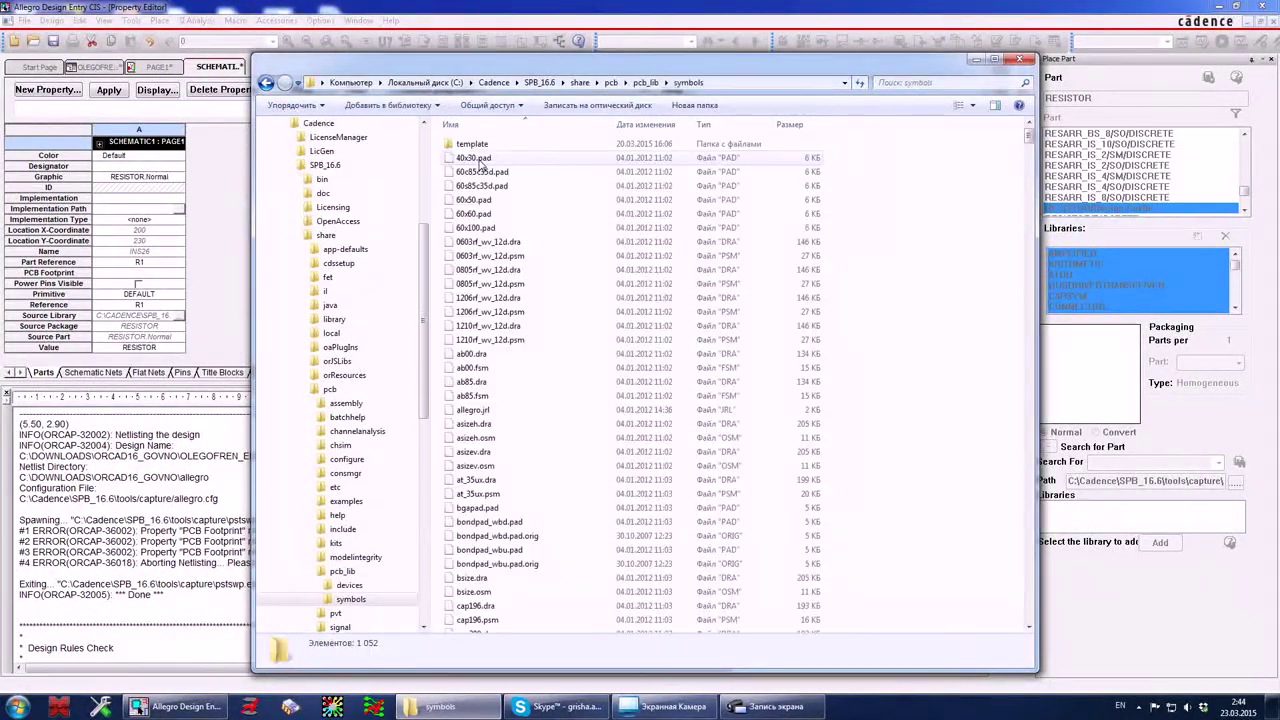
scroll(512, 413, "down", 1)
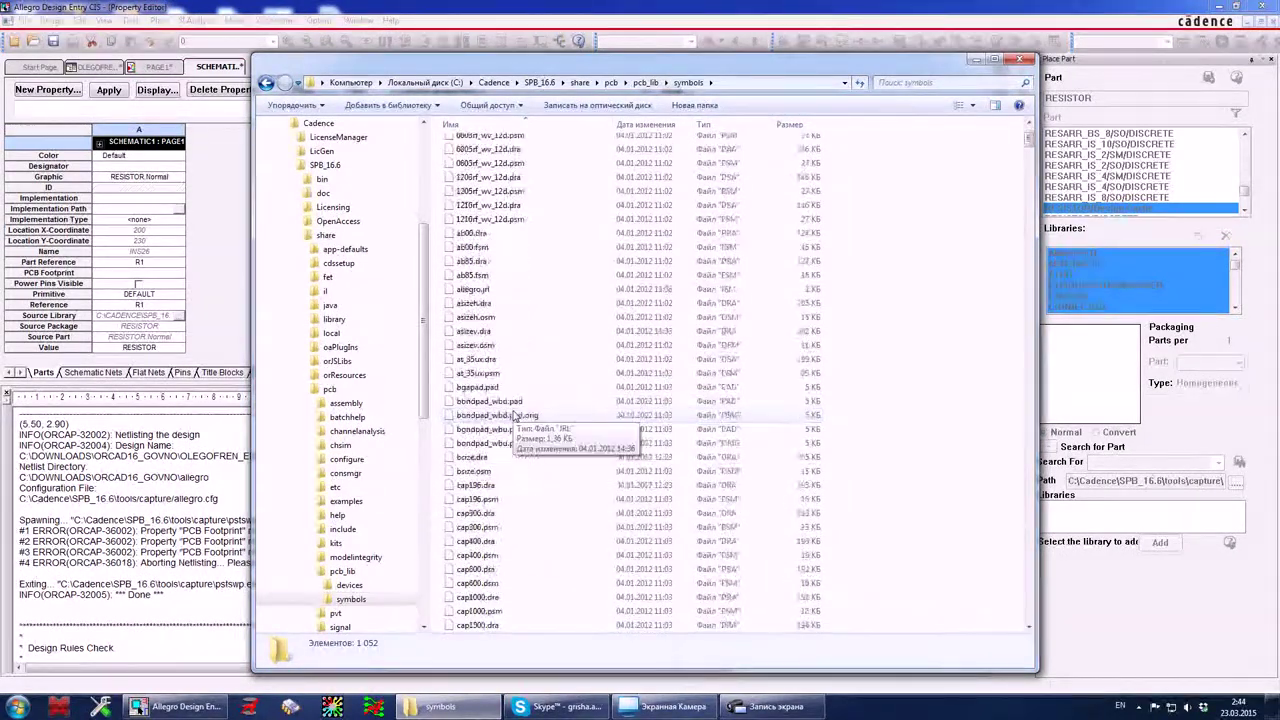
scroll(514, 416, "up", 1)
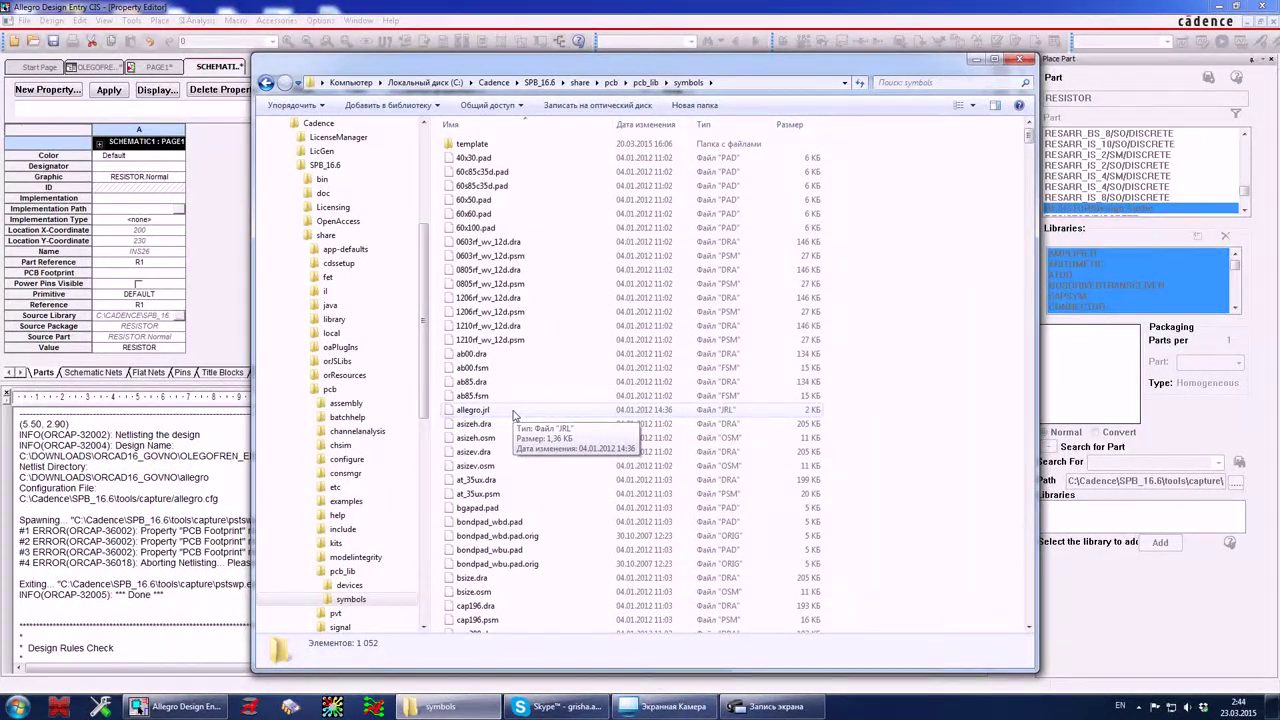
Copy the name 0805rf_wv_12d from 0805rf_wv_12d.dra and paste it as R1's PCB Footprint.
left_click(514, 286)
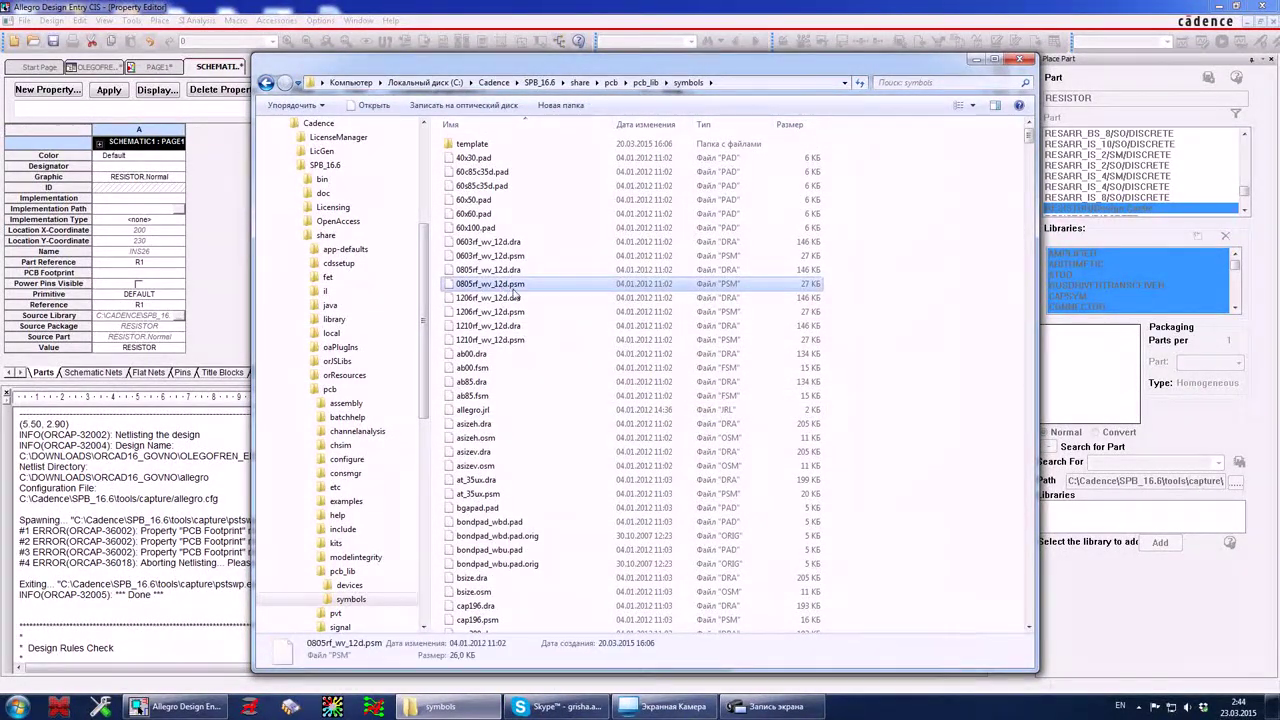
left_click(498, 272)
left_click(500, 272)
right_click(501, 270)
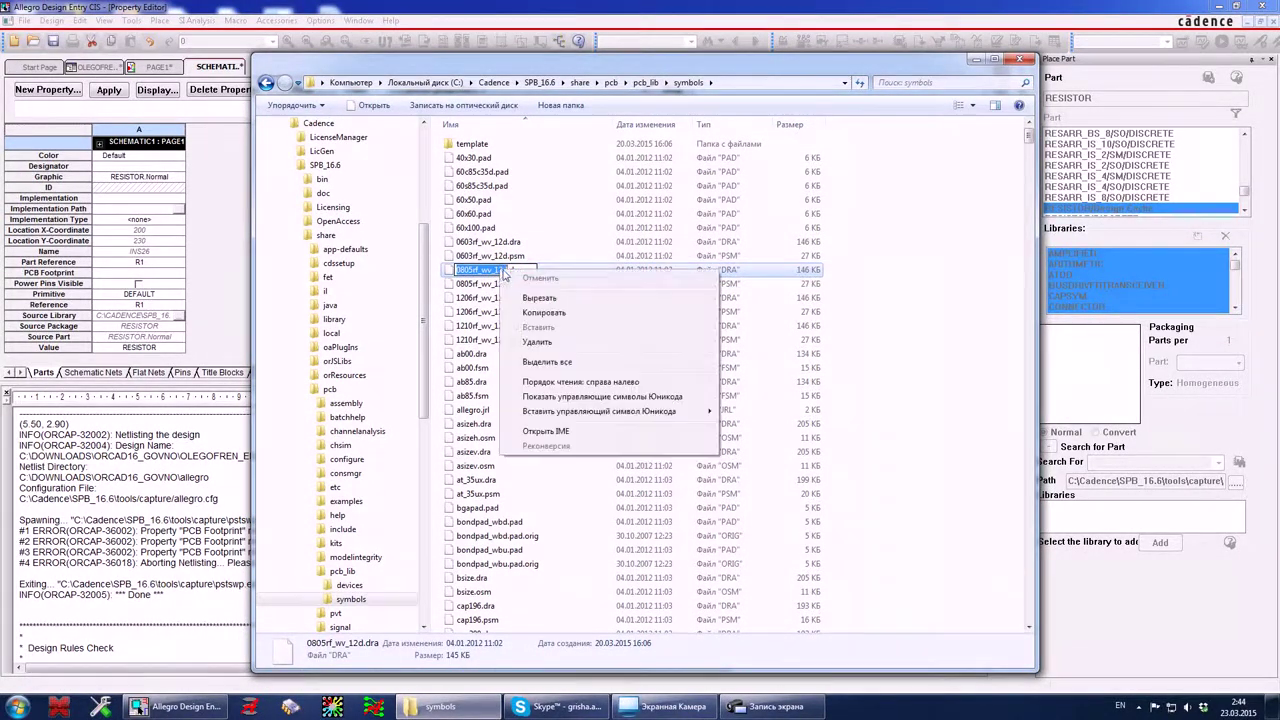
left_click(527, 313)
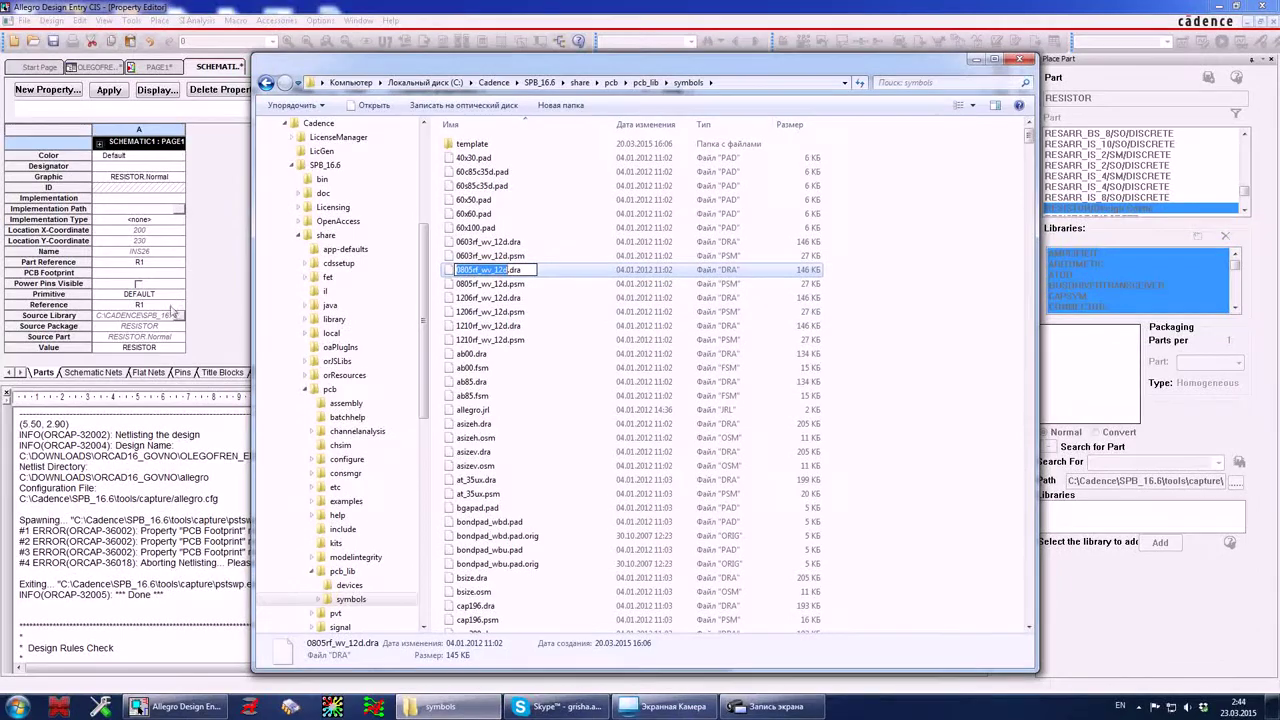
left_click(162, 277)
type("0805rf_wv_12d")
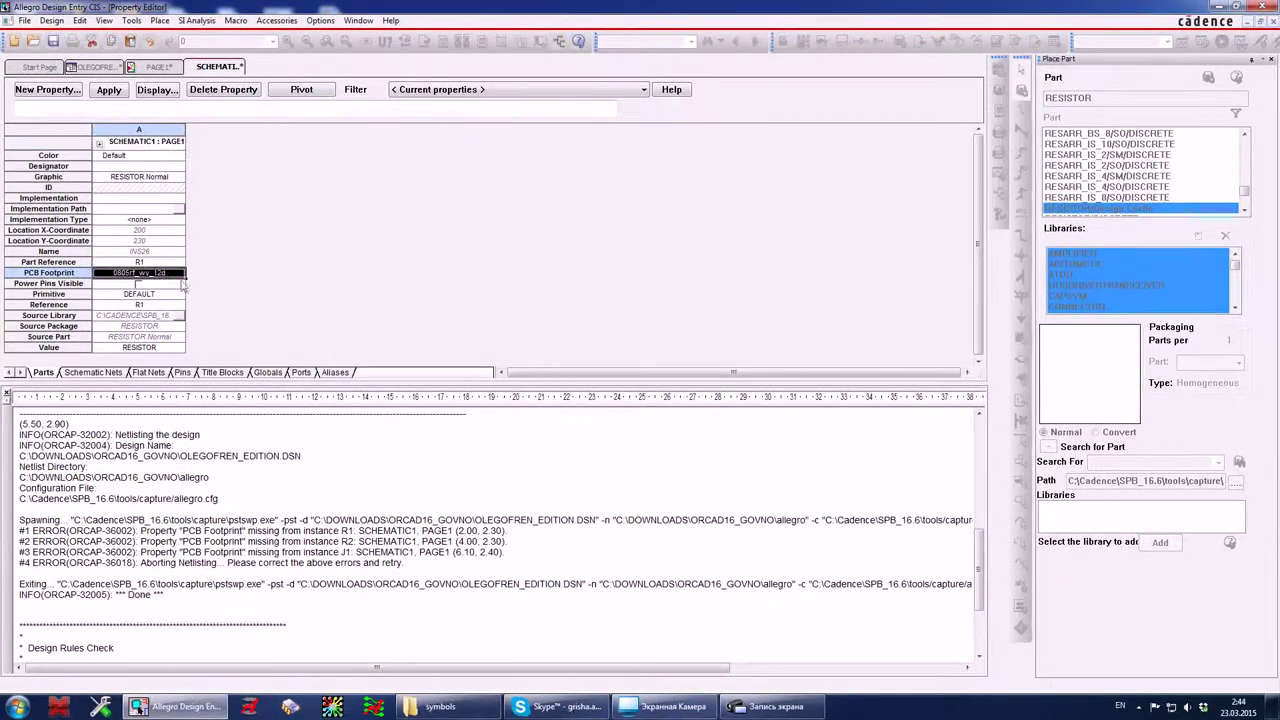
left_click(440, 706)
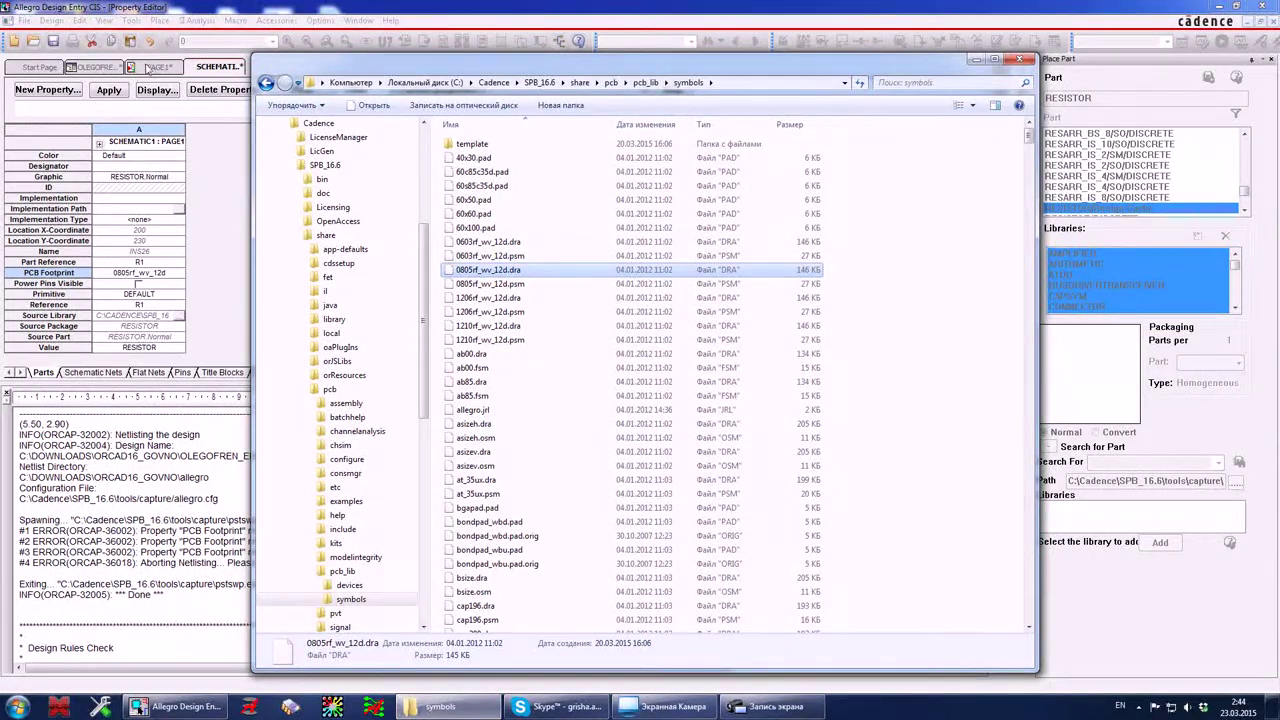
left_click(150, 67)
left_click(155, 67)
left_click(216, 66)
Apply R1's new footprint and close its Property Editor to return to the schematic.
left_click(110, 92)
right_click(226, 67)
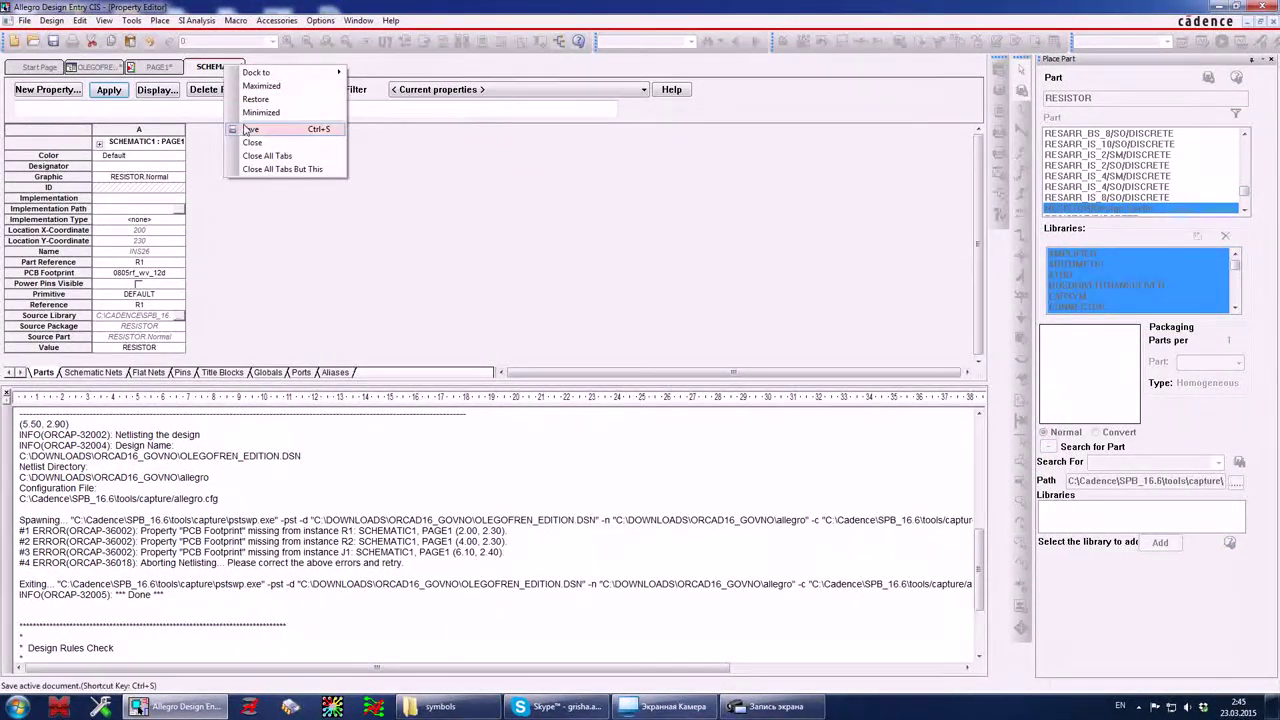
left_click(252, 142)
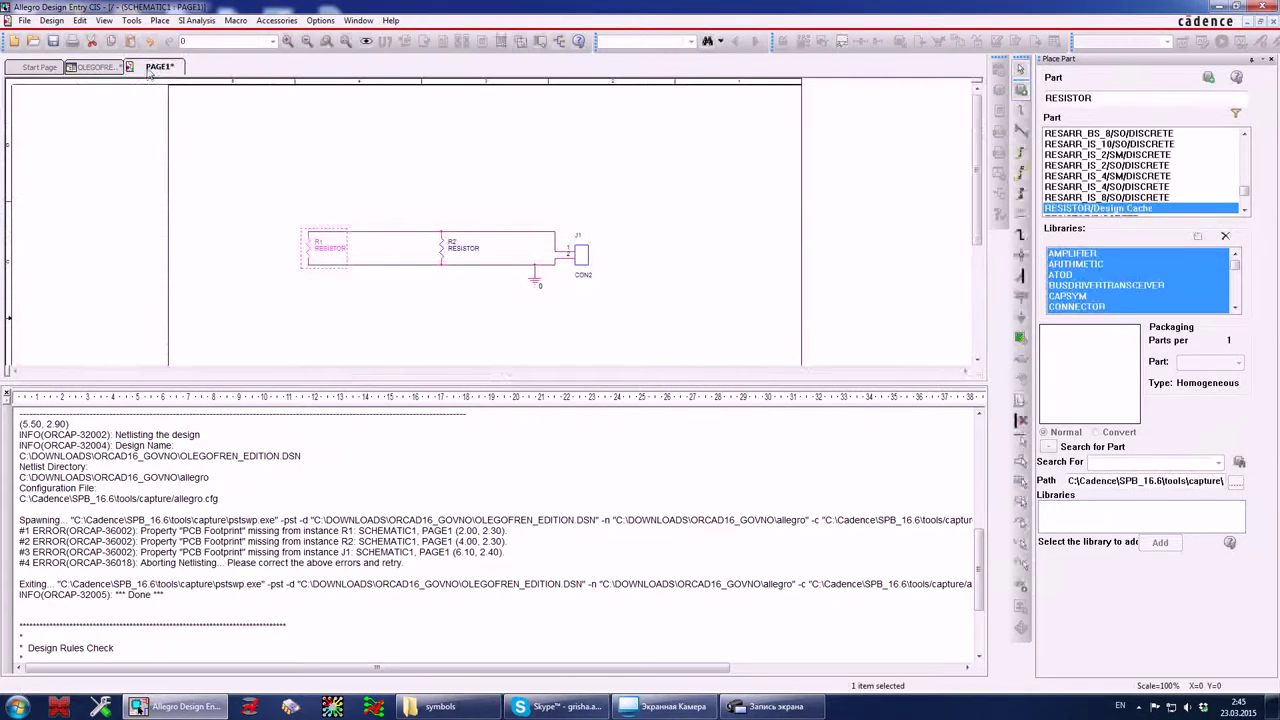
Enter 0805rf_wv_12d as R2's PCB Footprint, apply it, and close the Property Editor.
right_click(445, 250)
left_click(491, 285)
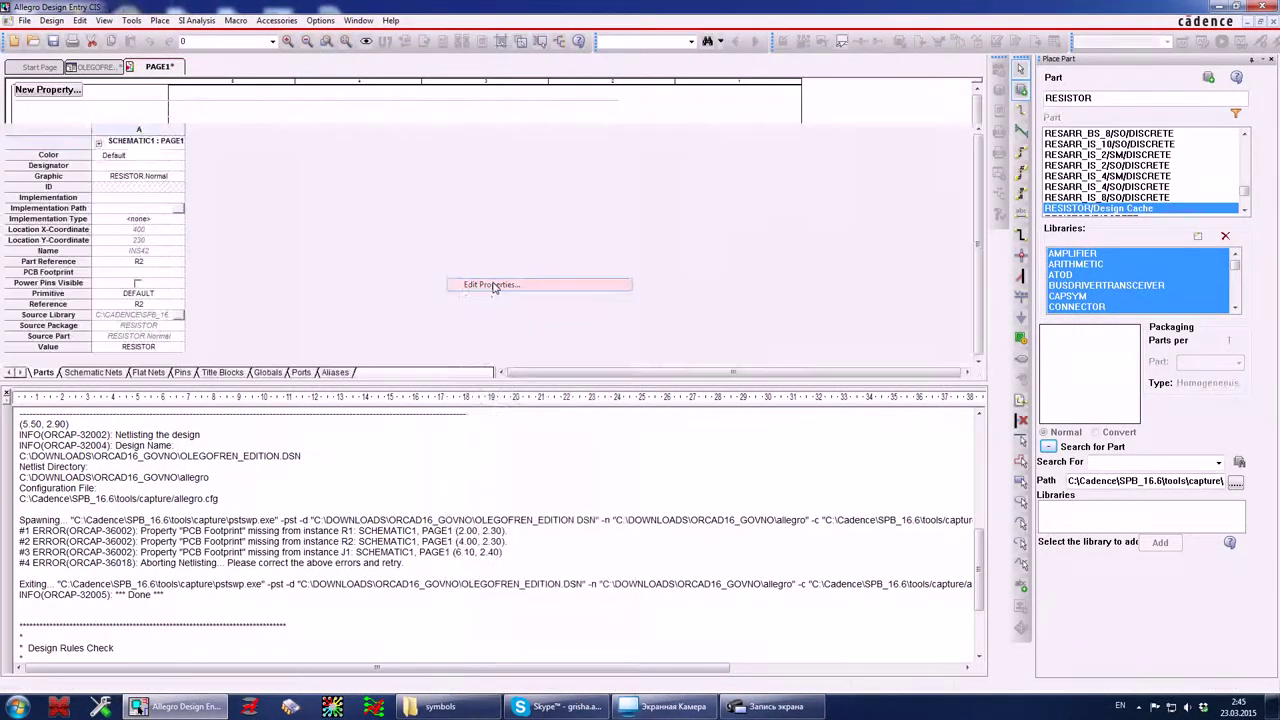
left_click(181, 273)
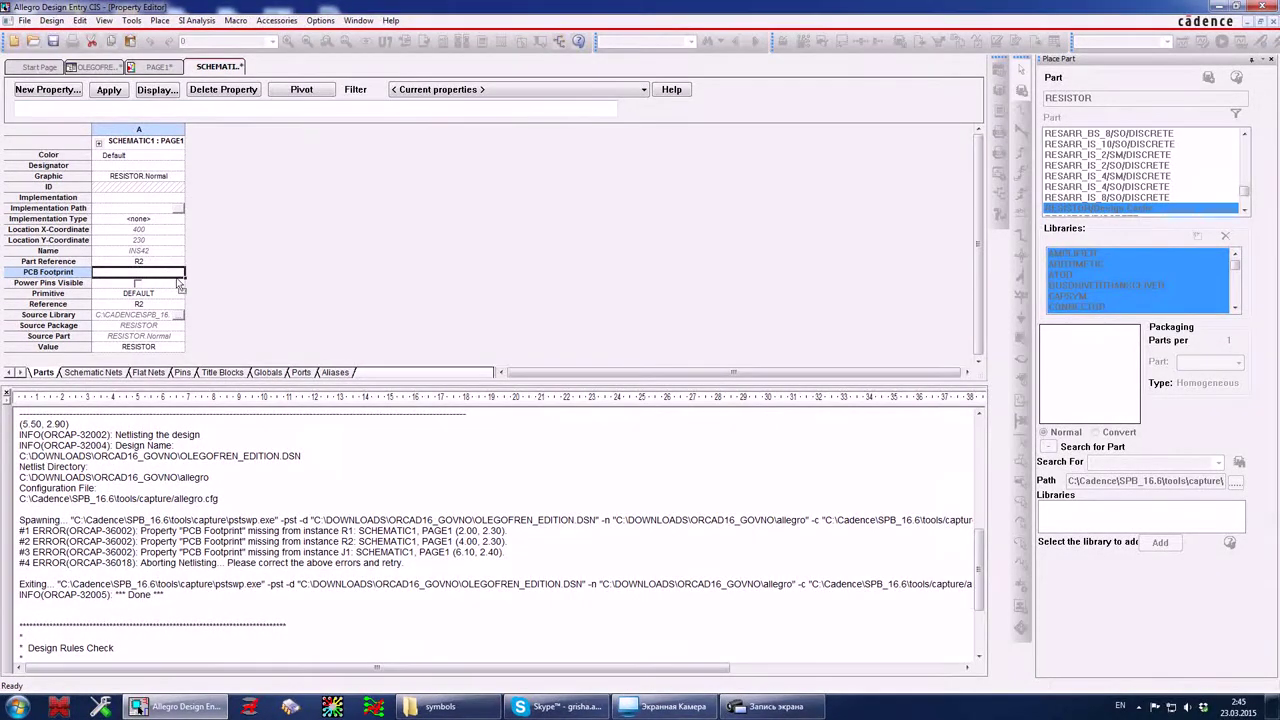
left_click(448, 707)
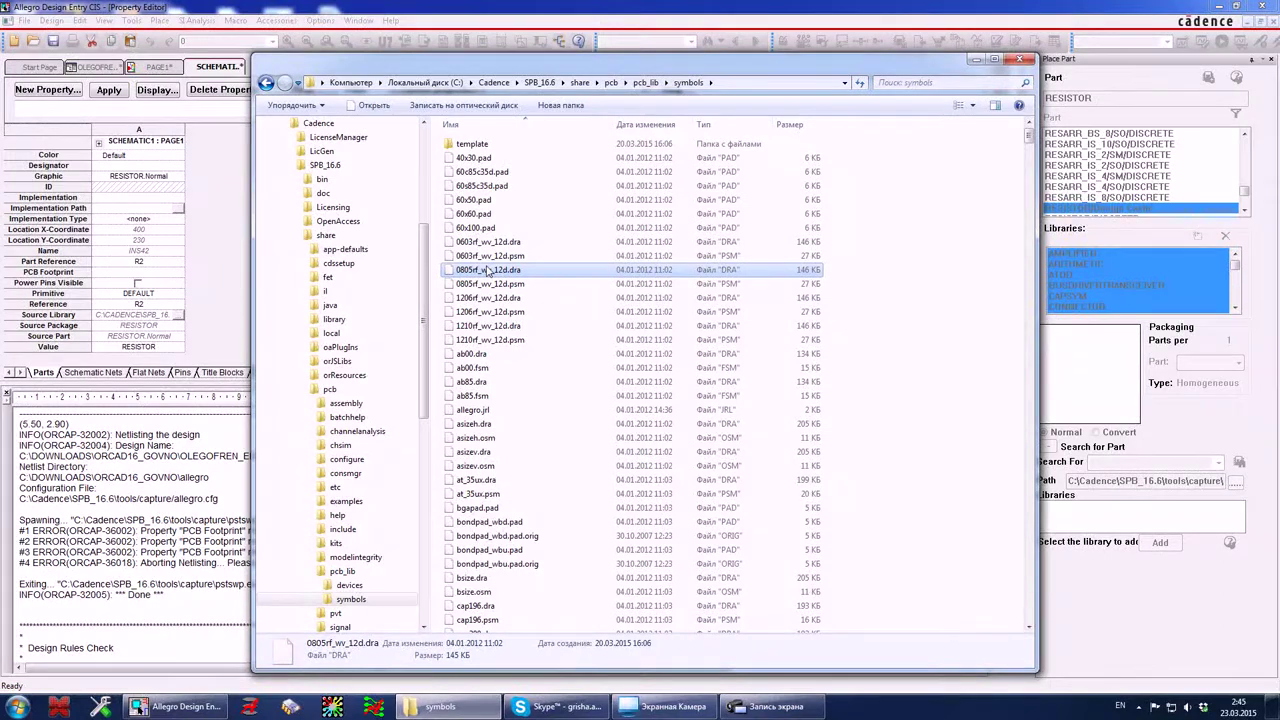
left_click(148, 272)
type("0805rf_wv_12d")
key("Return")
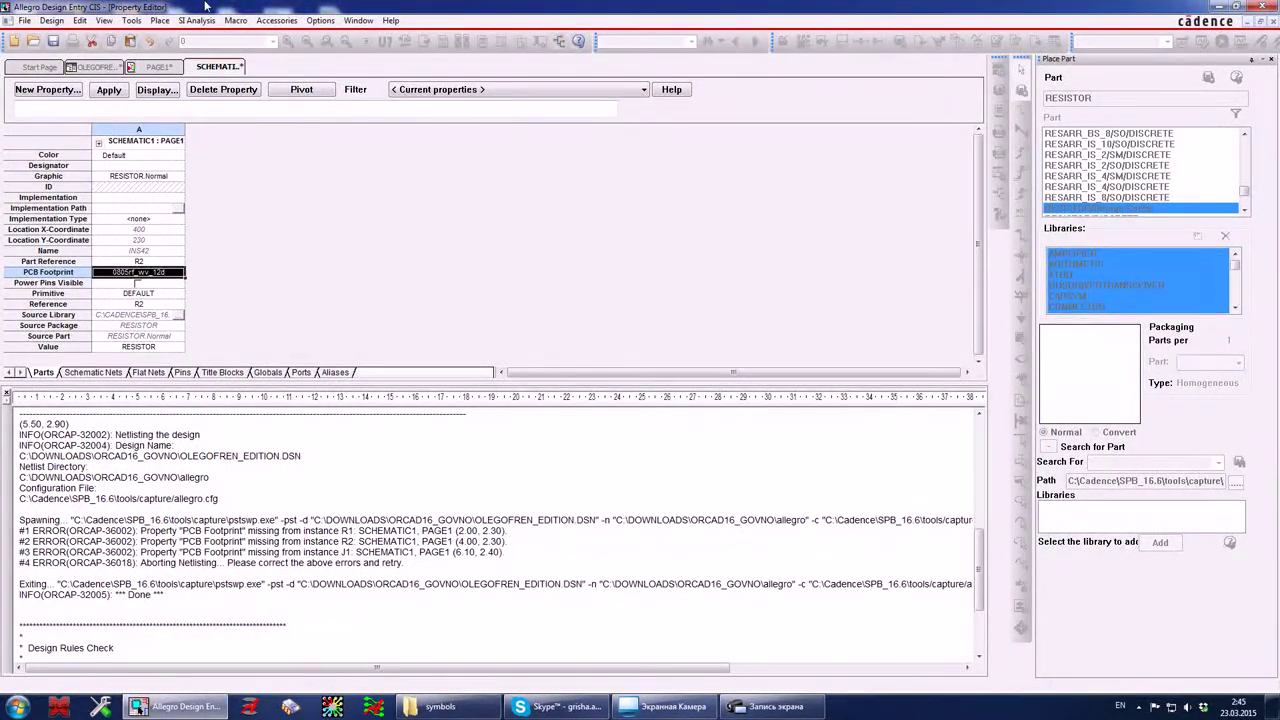
left_click(108, 90)
right_click(215, 68)
left_click(250, 128)
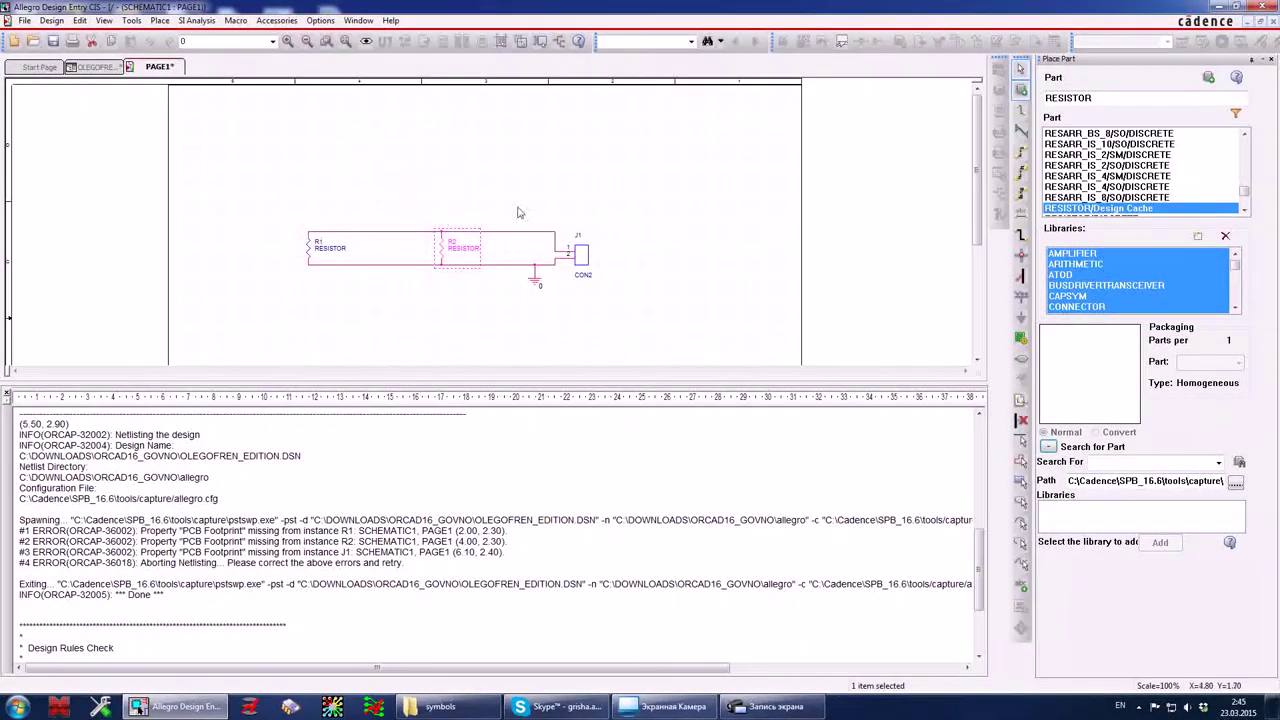
left_click(586, 259)
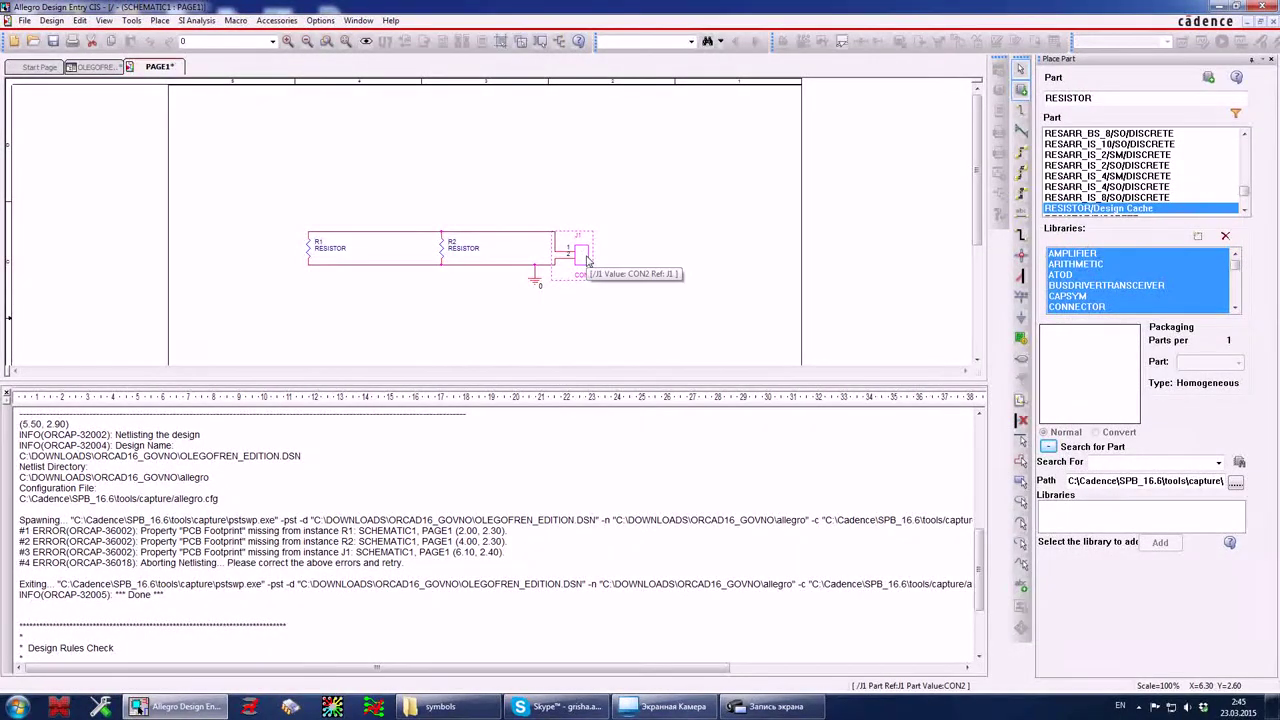
right_click(586, 259)
left_click(700, 142)
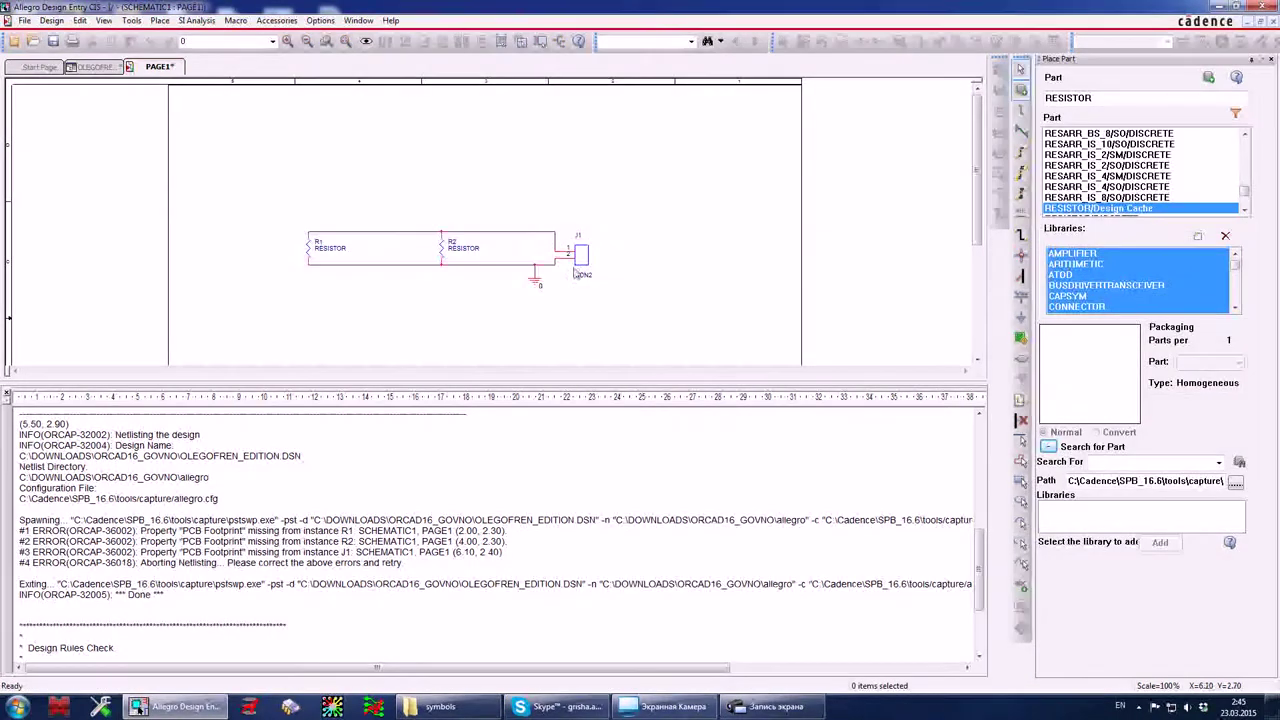
left_click(438, 706)
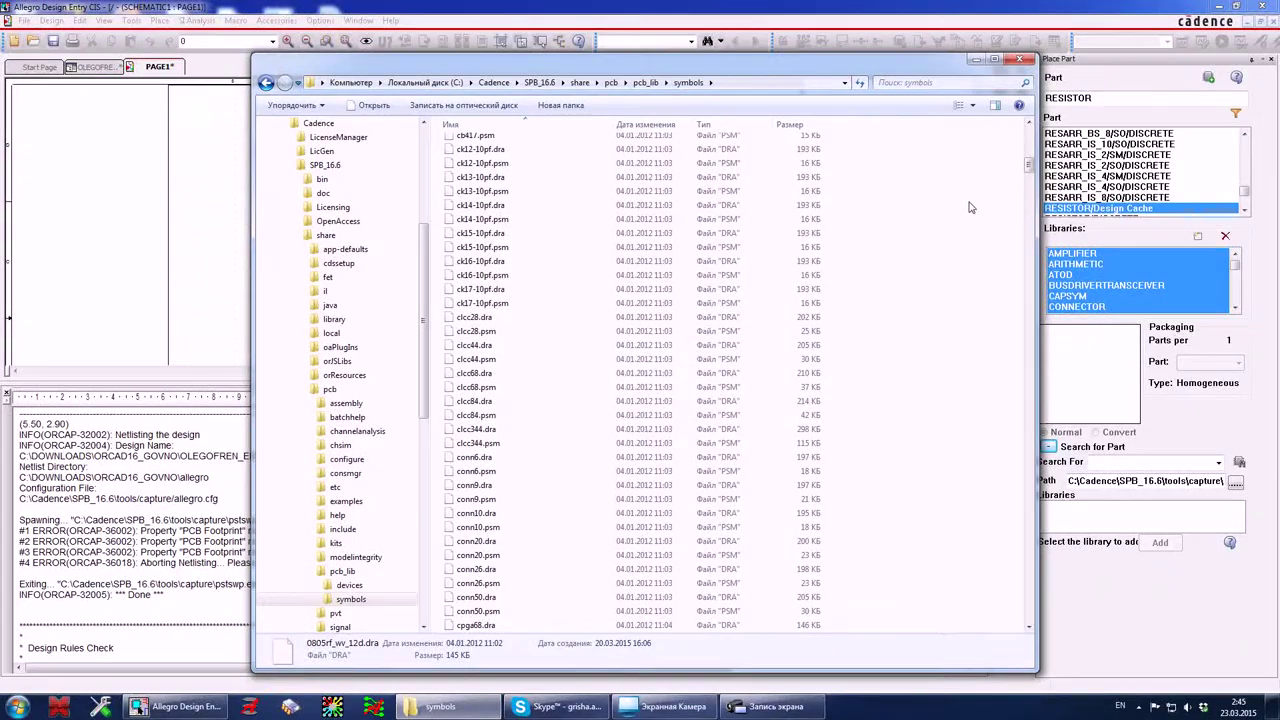
mouse_move(1029, 155)
left_mouse_down()
mouse_move(1038, 652)
mouse_move(1003, 157)
left_mouse_up()
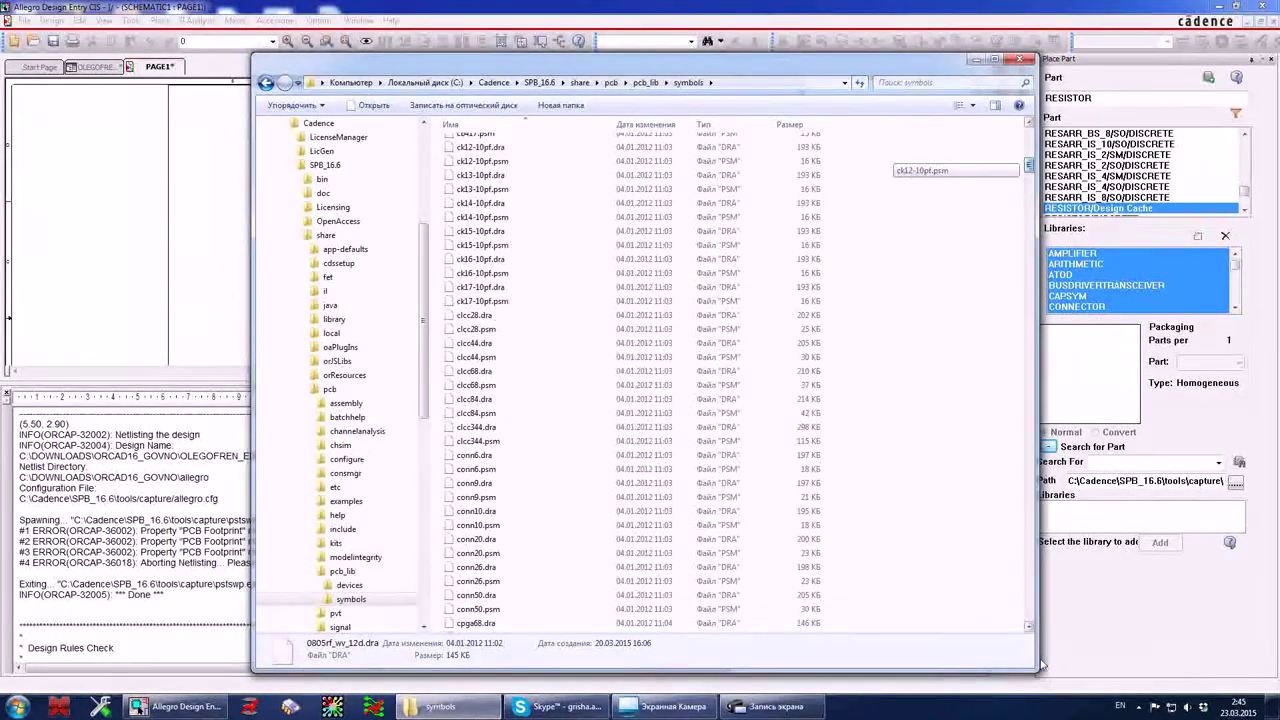
scroll(1003, 157, "up", 10)
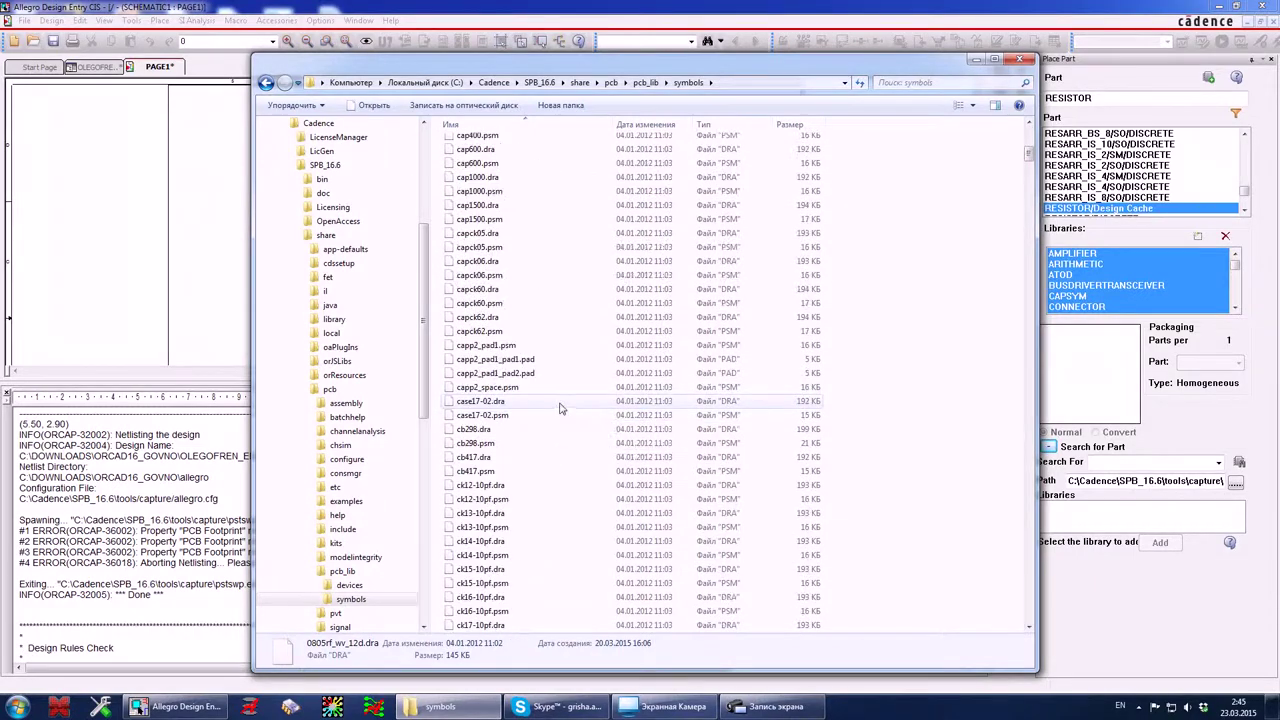
scroll(604, 393, "down", 10)
scroll(604, 393, "down", 5)
scroll(606, 396, "down", 7)
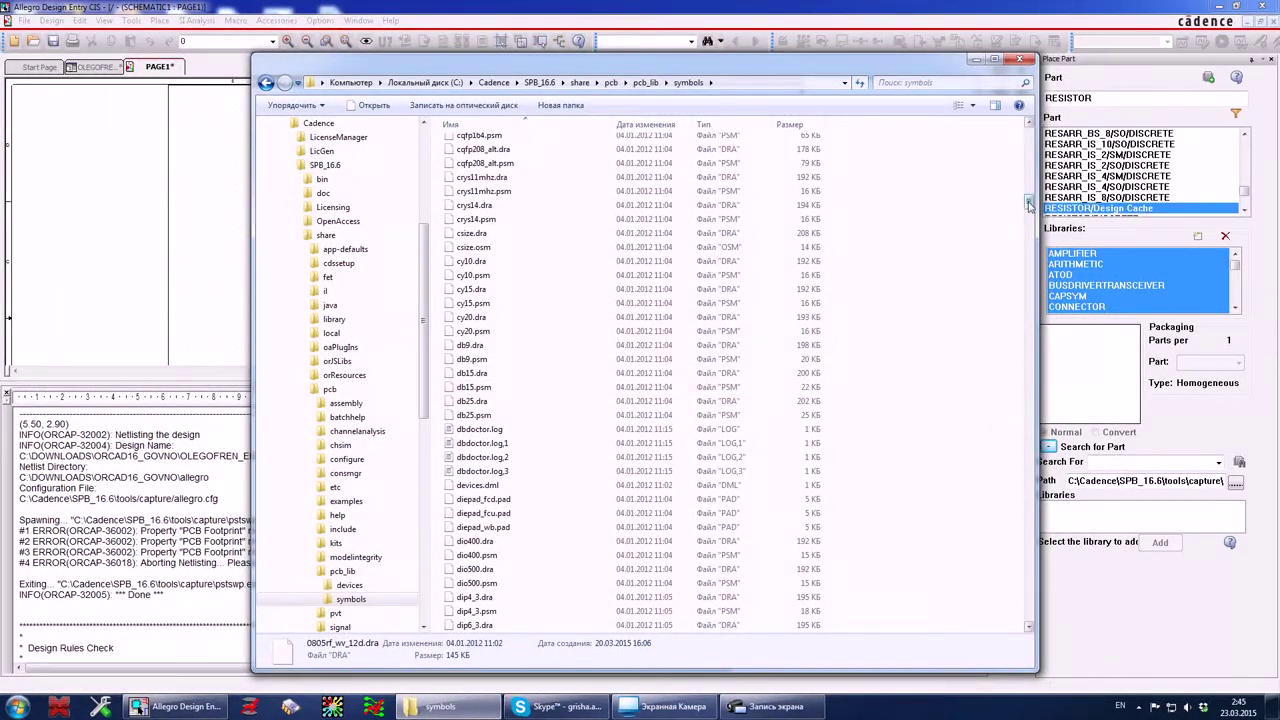
mouse_move(1028, 205)
left_mouse_down()
mouse_move(1028, 614)
mouse_move(995, 133)
left_mouse_up()
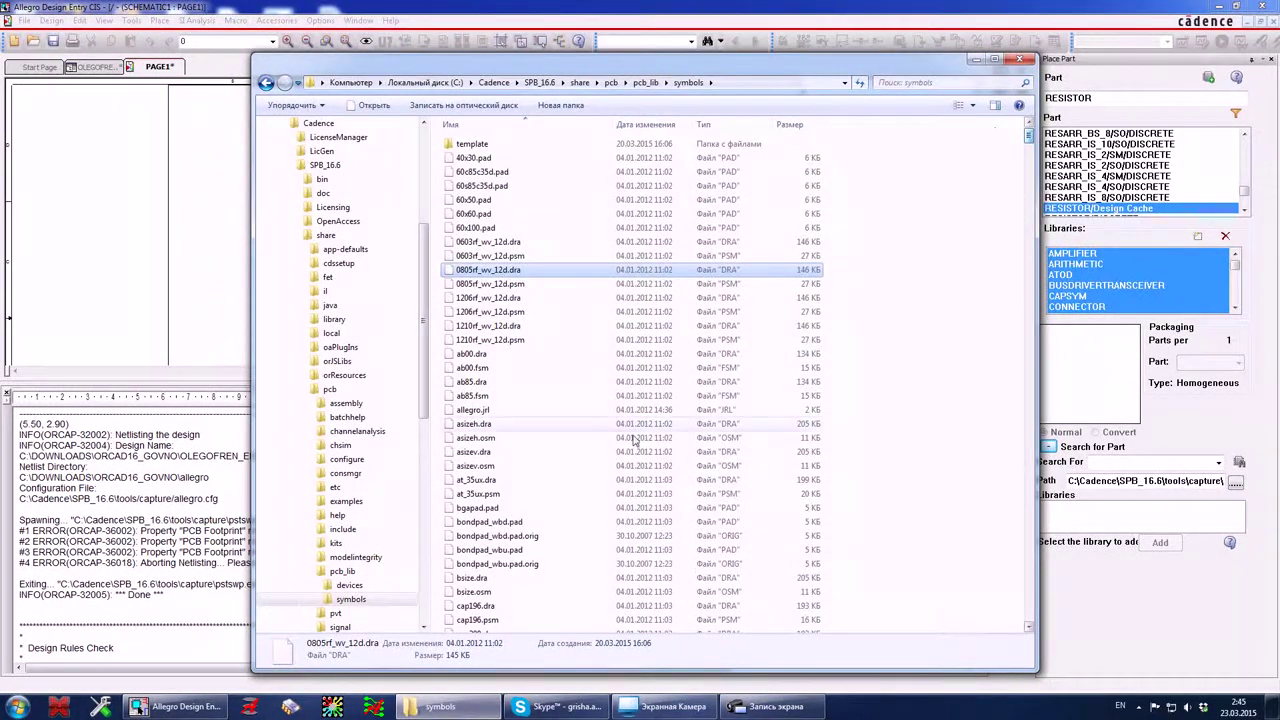
scroll(615, 453, "down", 7)
scroll(615, 453, "up", 7)
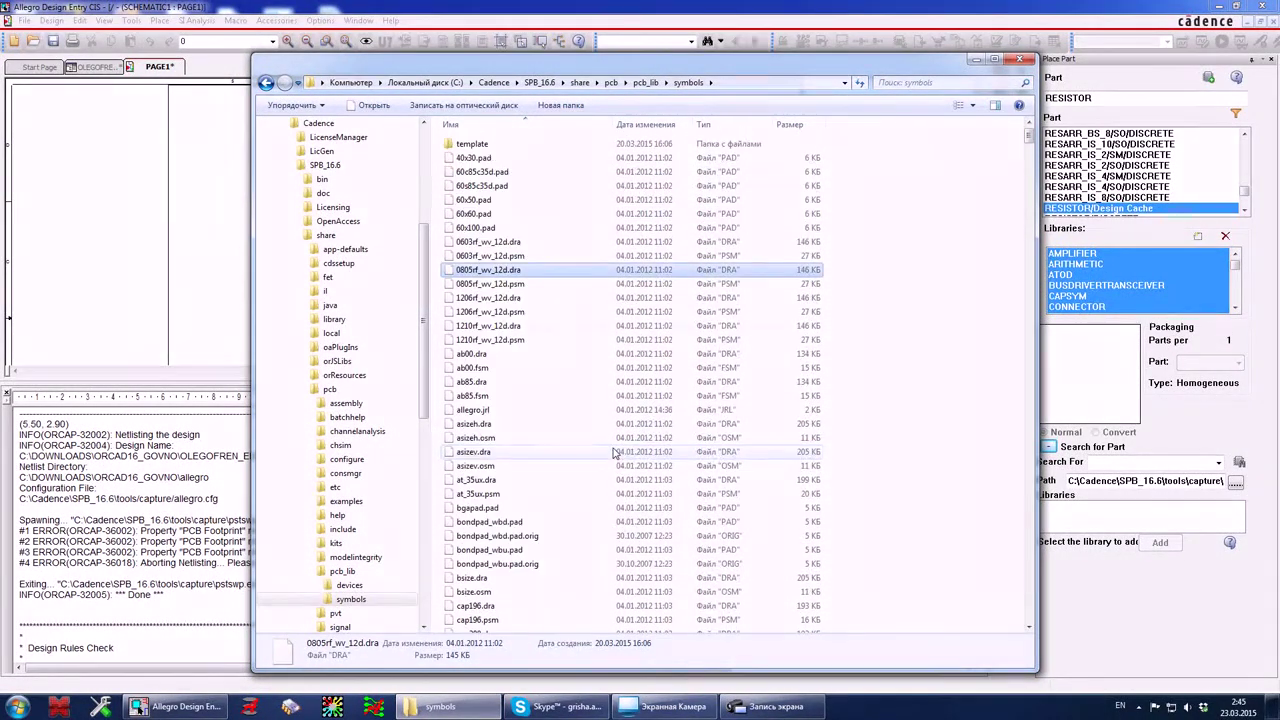
double_click(480, 325)
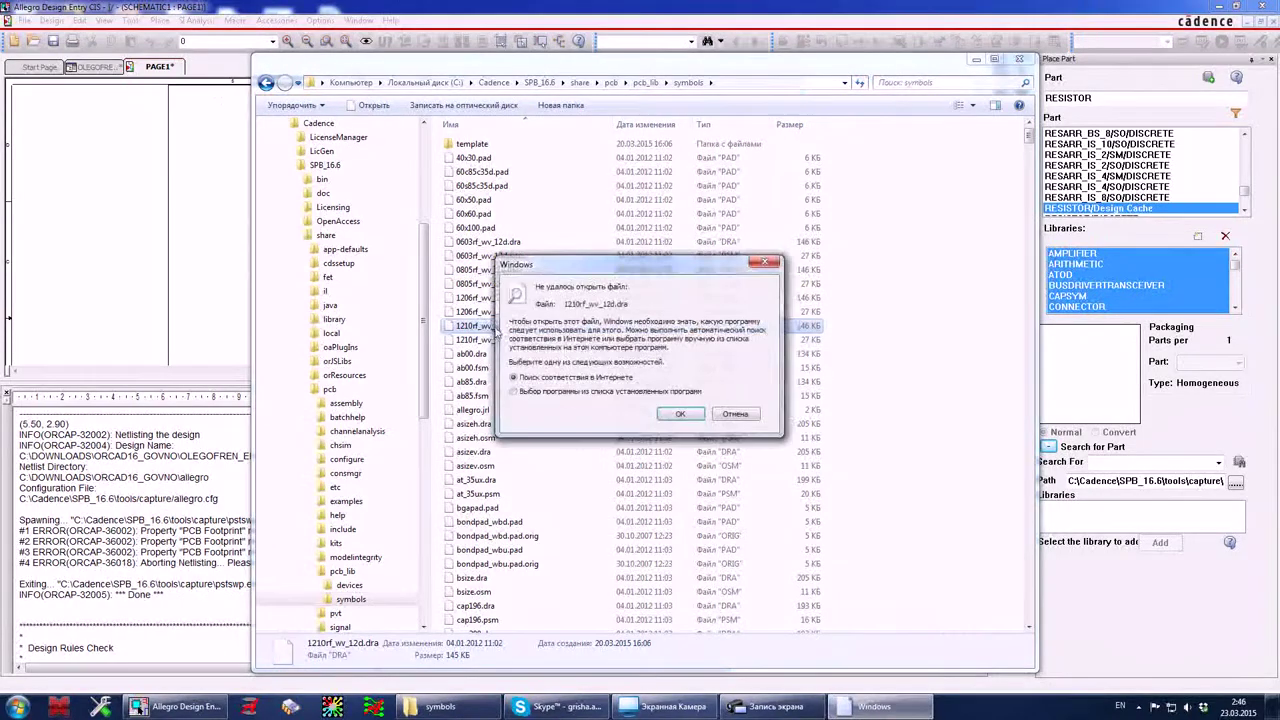
left_click(745, 418)
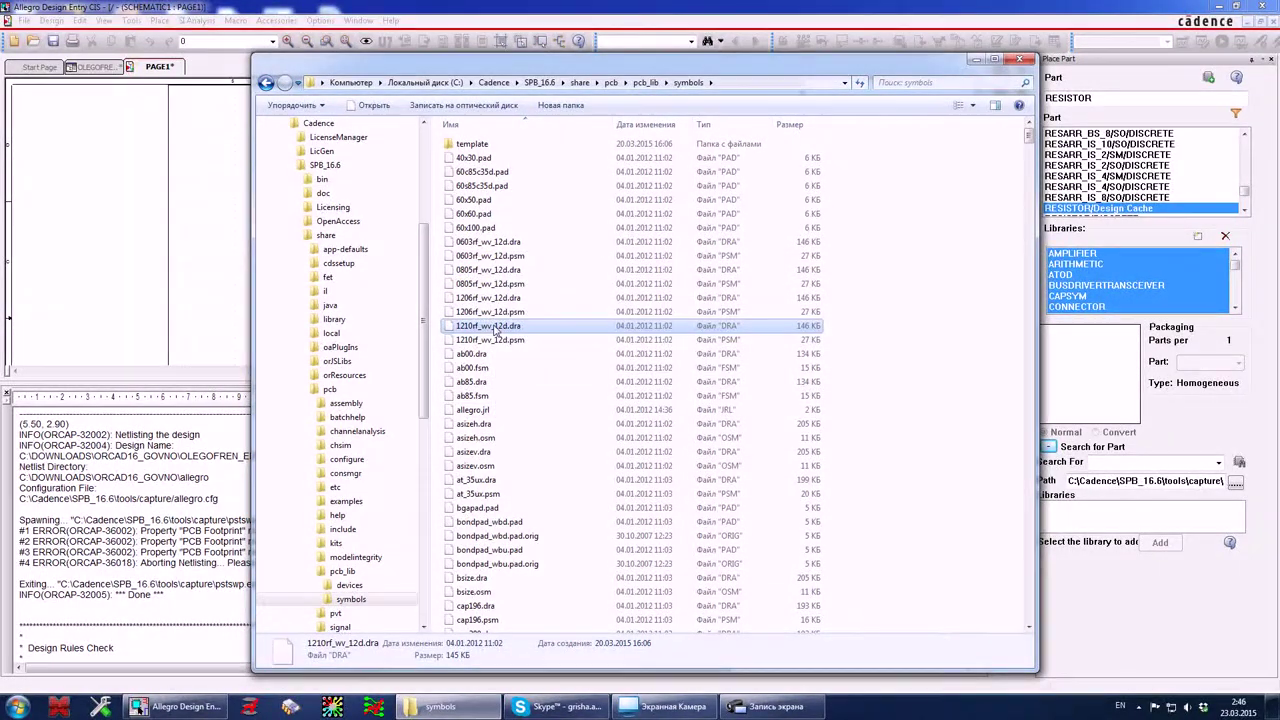
right_click(493, 330)
left_click(540, 470)
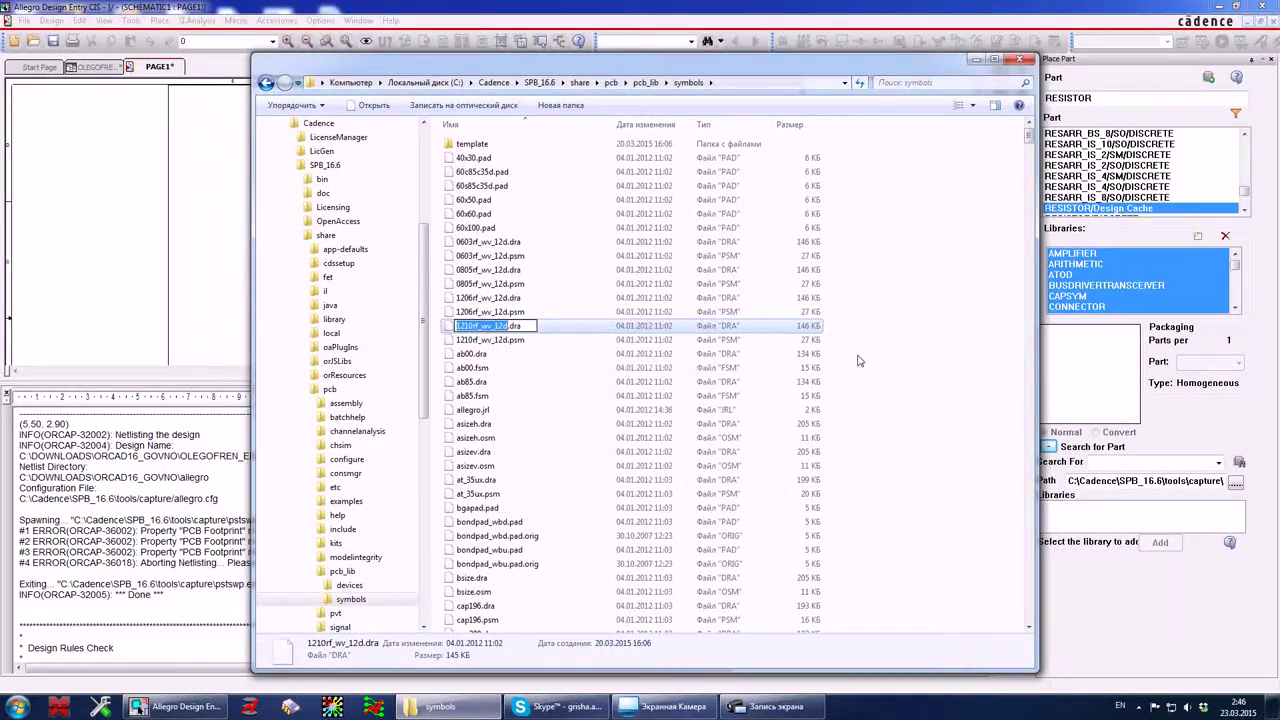
left_click(857, 360)
left_click(975, 60)
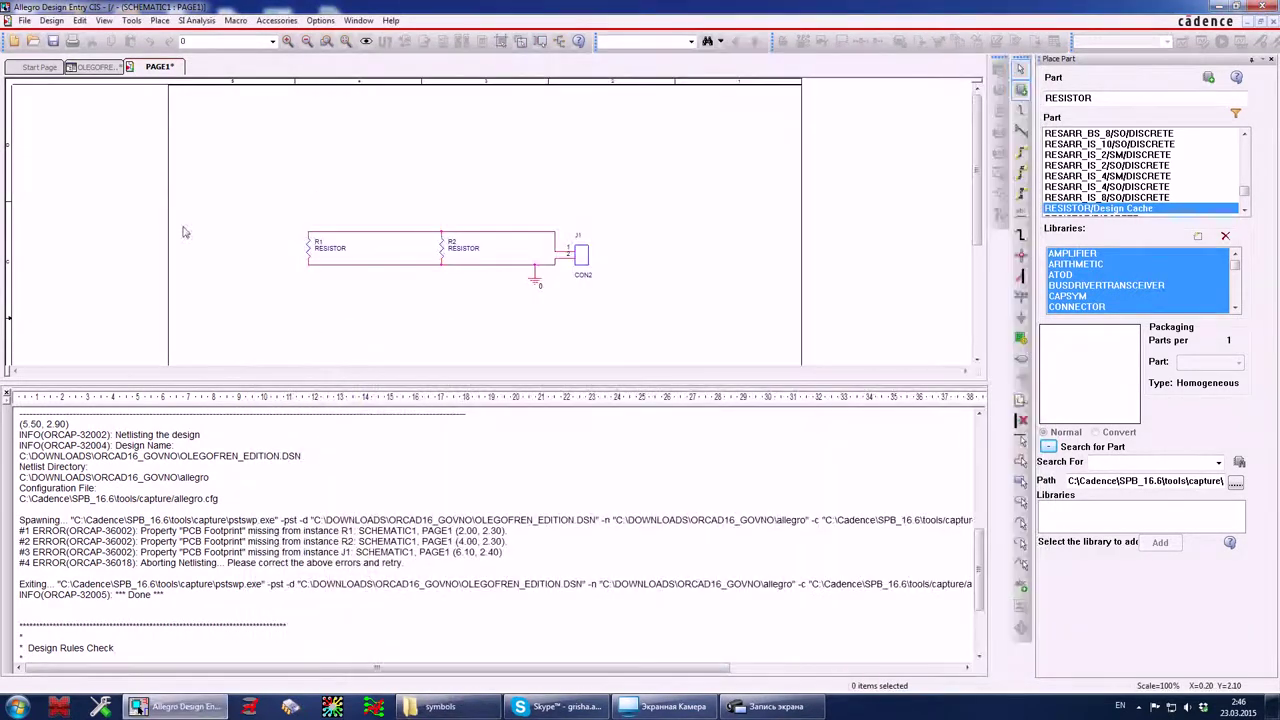
Paste 1210rf_wv_12d into connector J1's PCB Footprint property and apply it.
left_click(582, 256)
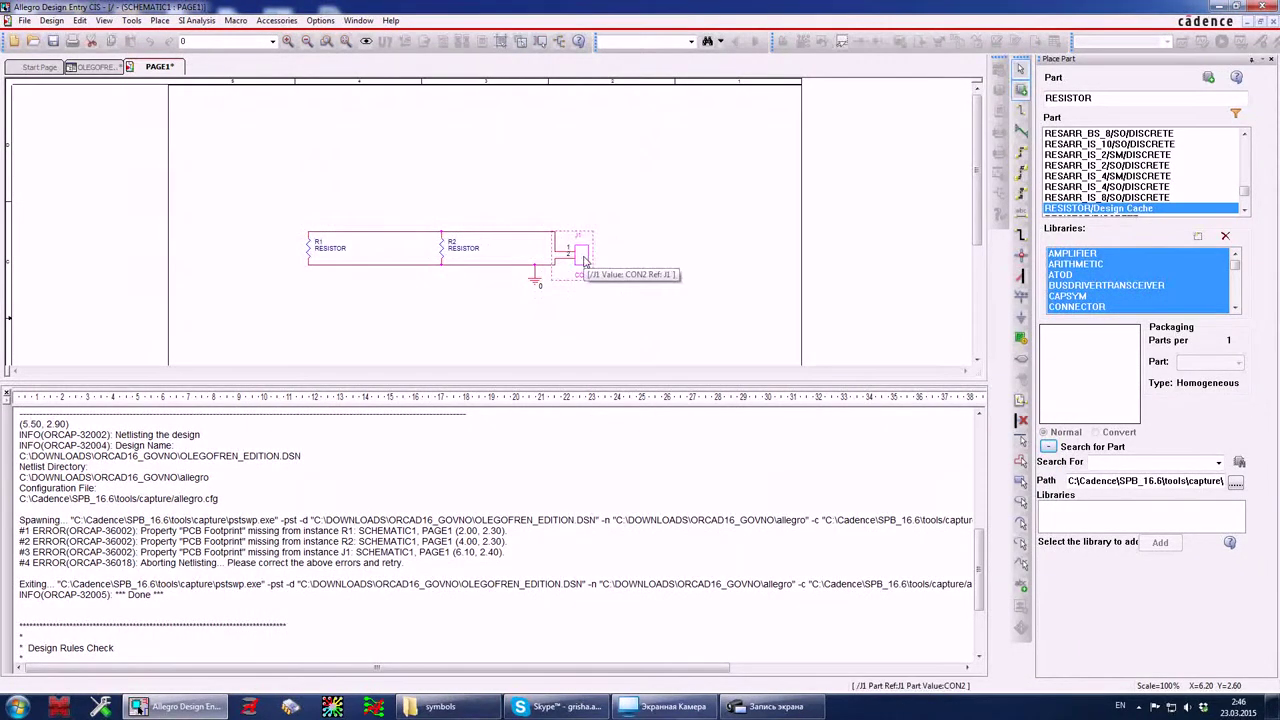
right_click(584, 256)
left_click(632, 285)
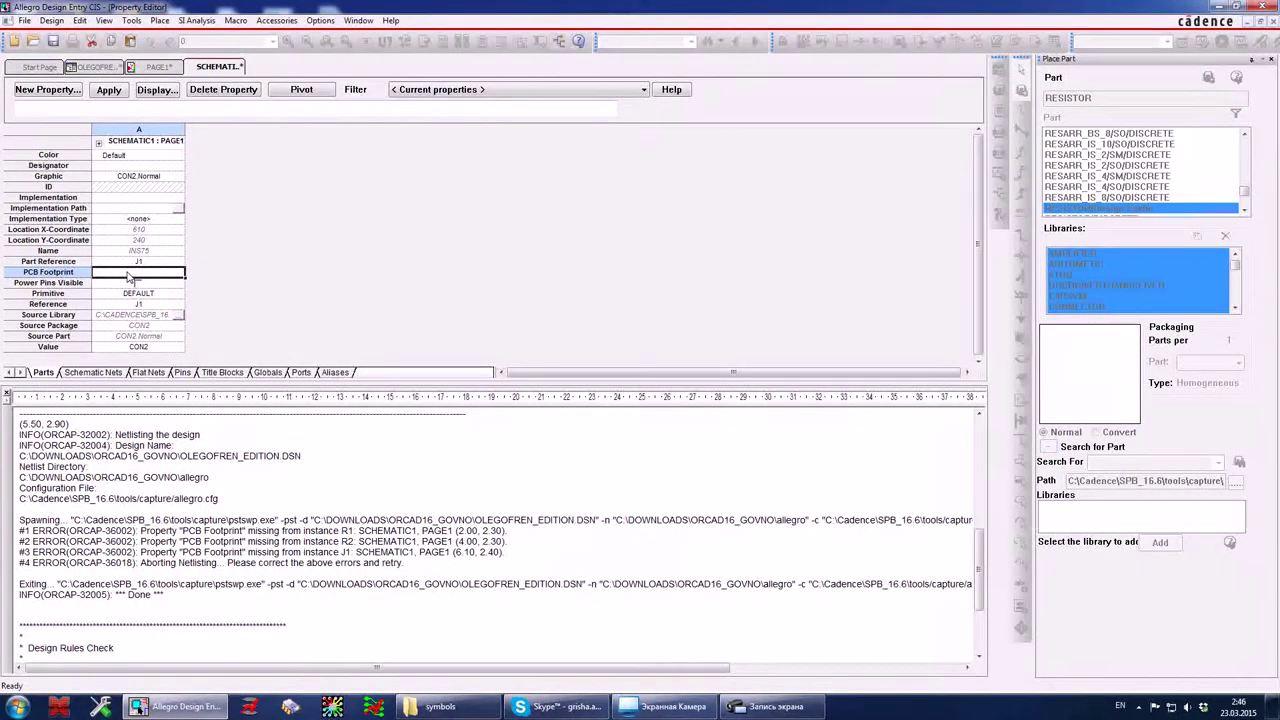
key("ctrl+v")
left_click(109, 90)
right_click(213, 70)
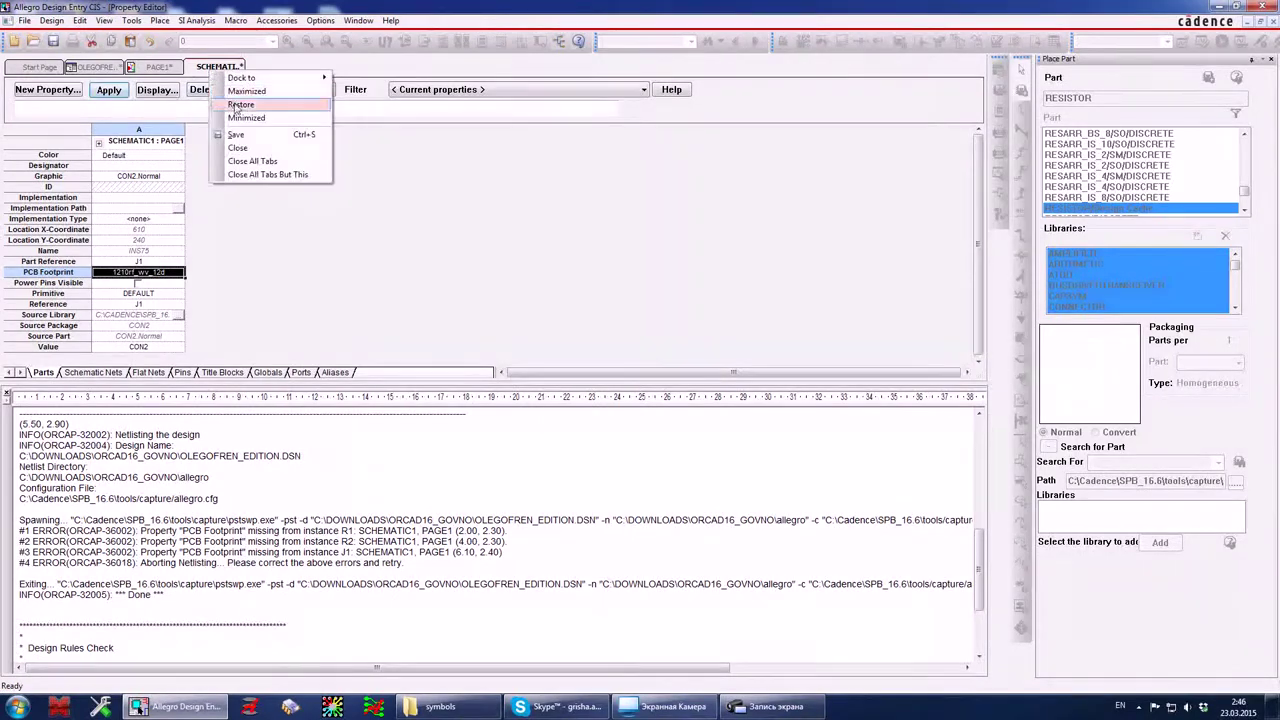
left_click(245, 309)
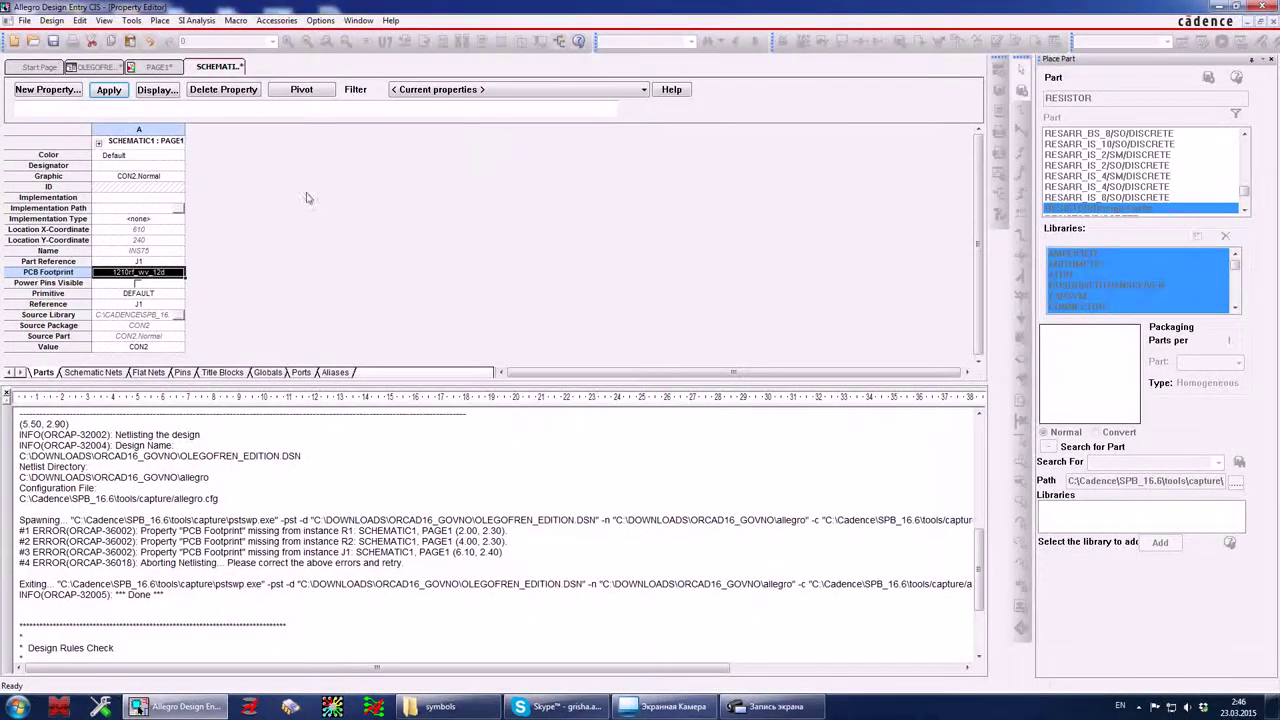
left_click(108, 90)
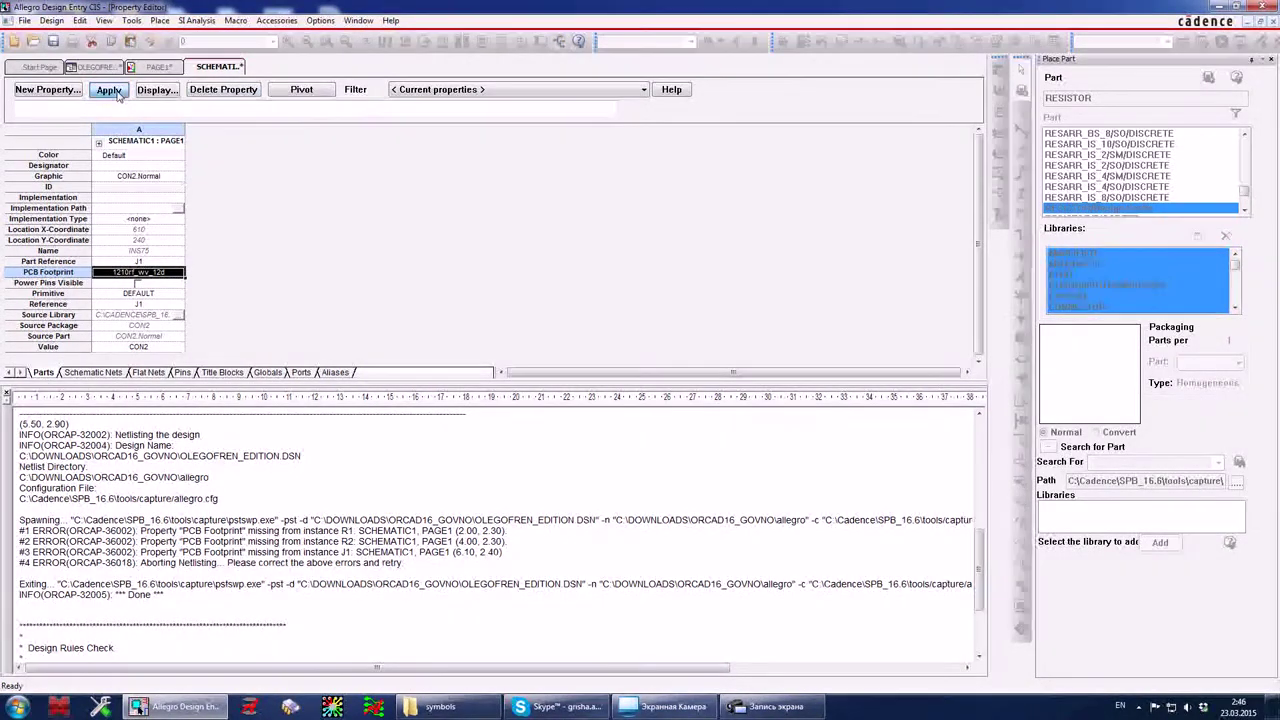
Close J1's Property Editor, enlarge the PAGE1 schematic, and show the project's design resources.
right_click(224, 84)
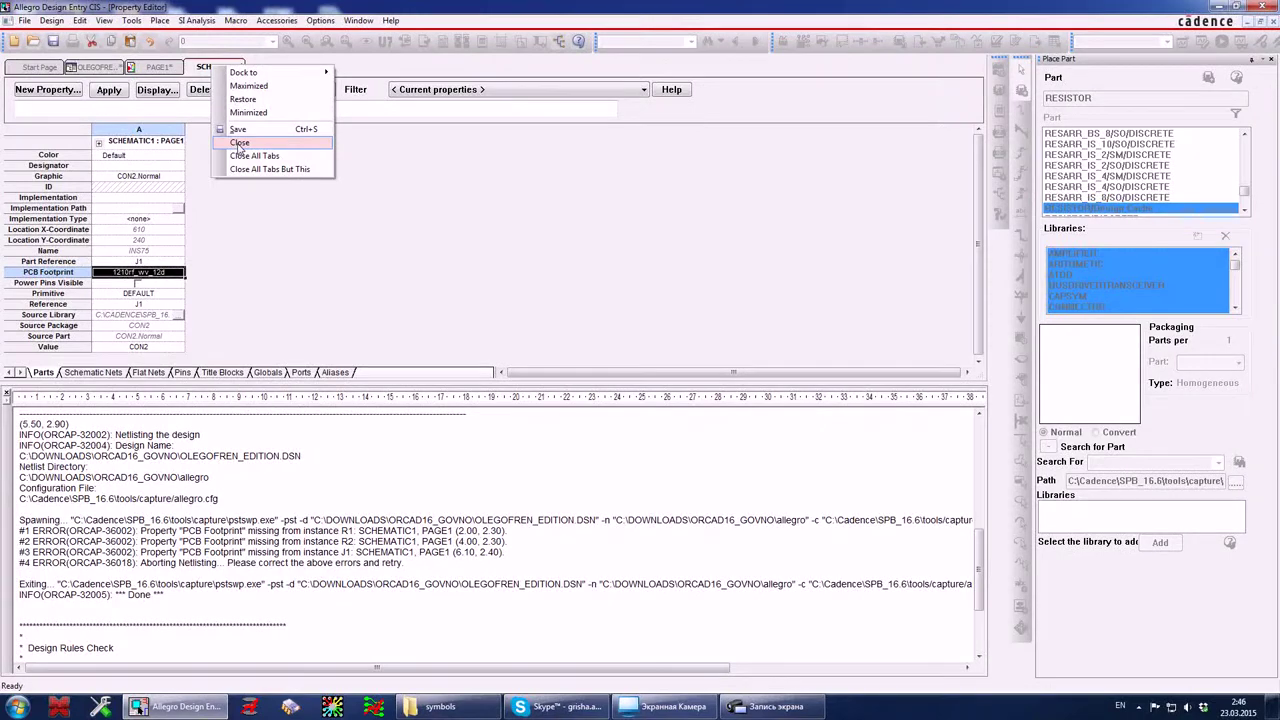
left_click(234, 127)
left_click(646, 300)
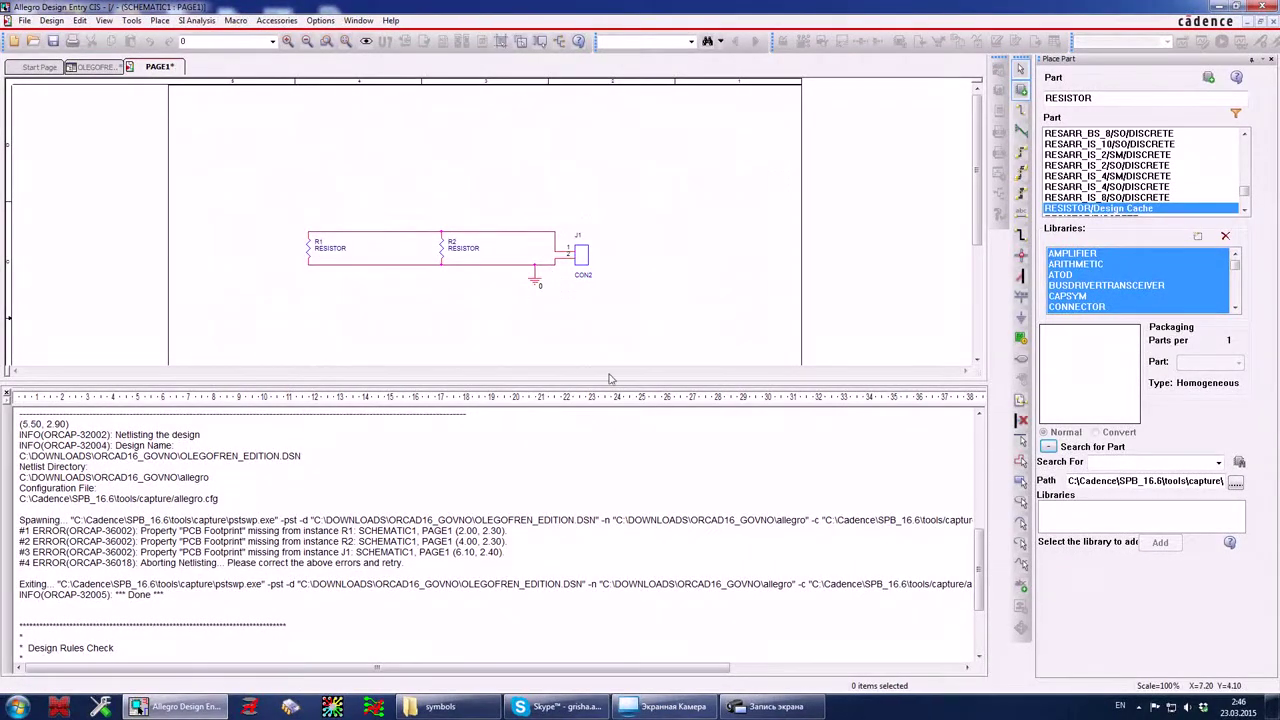
left_click_drag(553, 384, 553, 455)
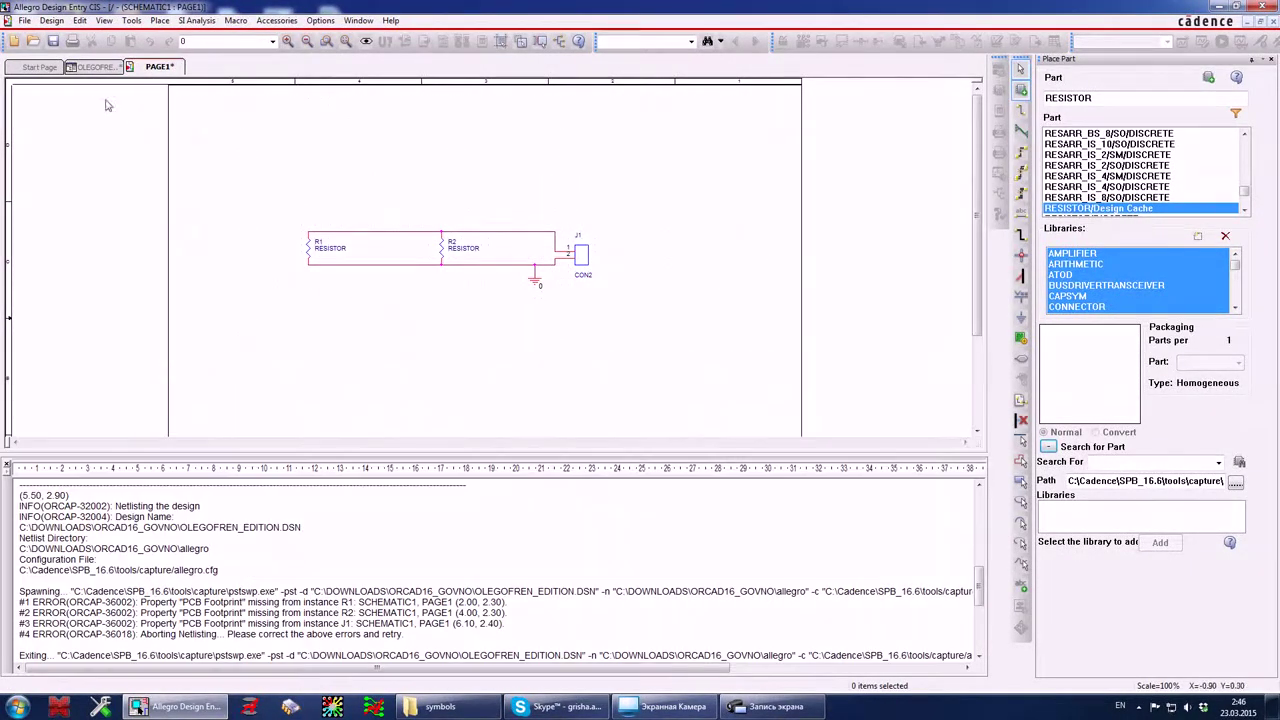
left_click(92, 67)
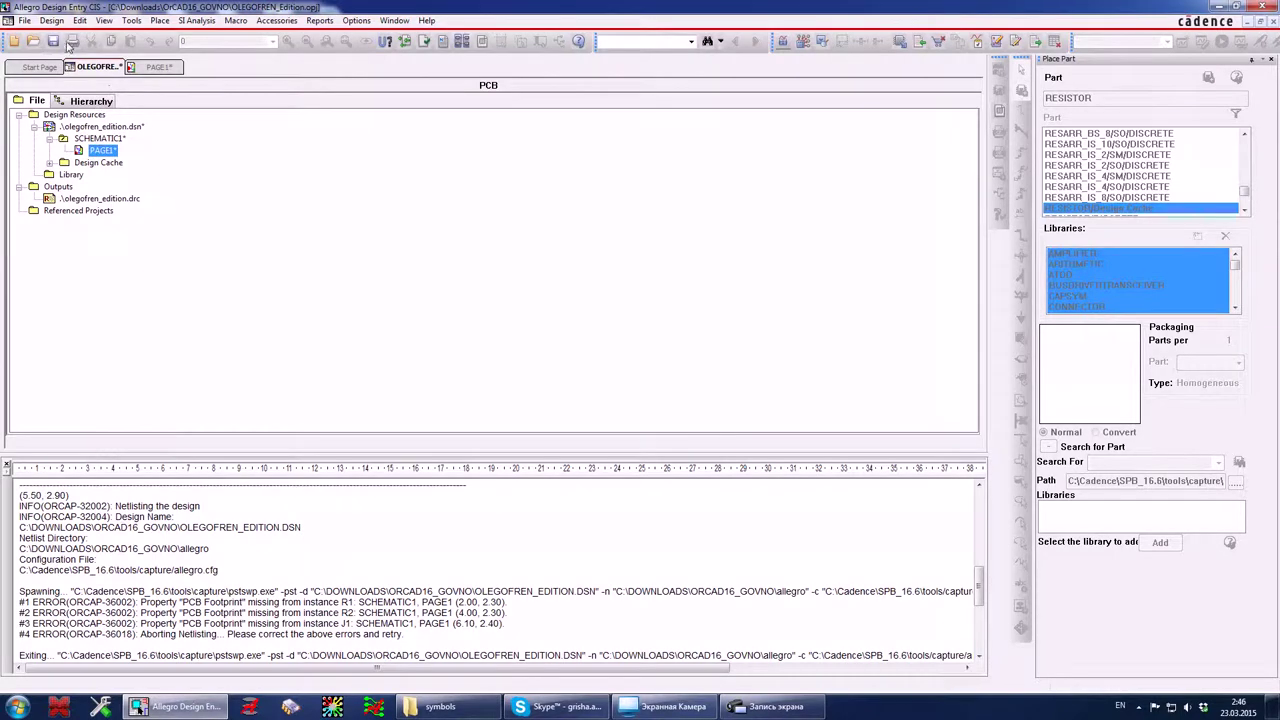
Save the project and create the PCB Editor netlist for PAGE1 with View Output enabled.
left_click(53, 41)
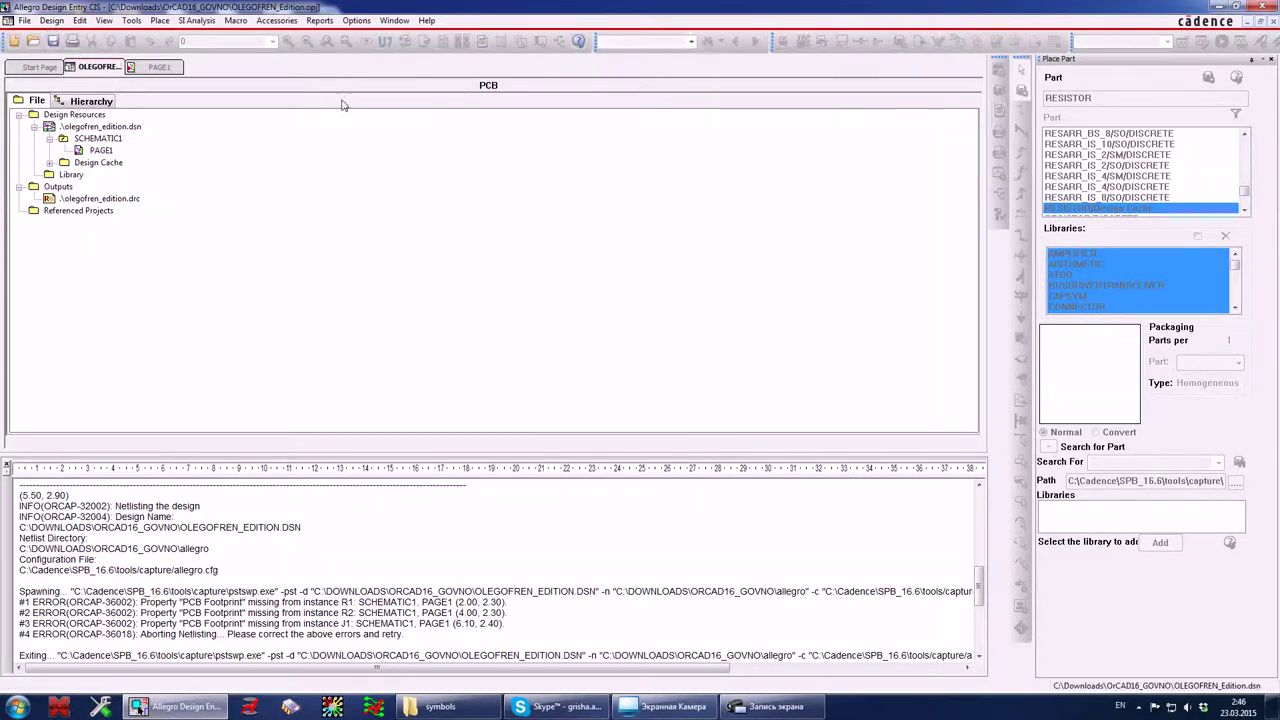
left_click(95, 149)
left_click(443, 41)
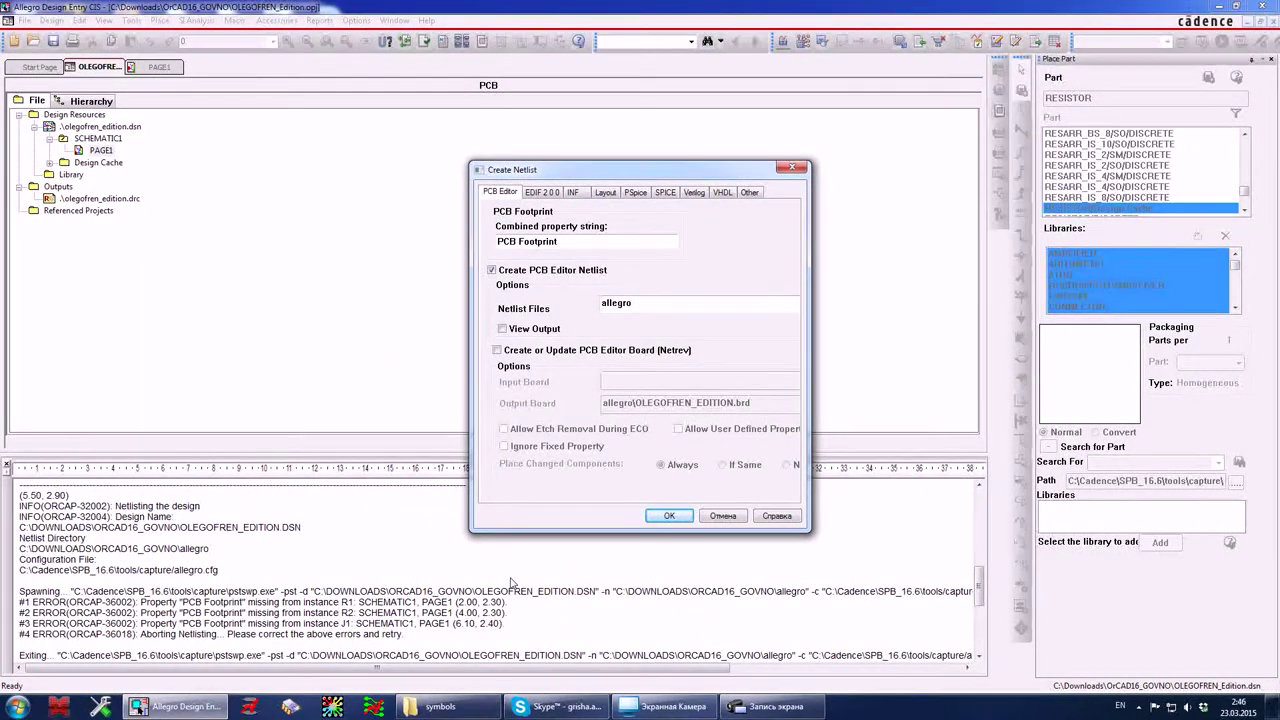
left_click(505, 331)
left_click(672, 515)
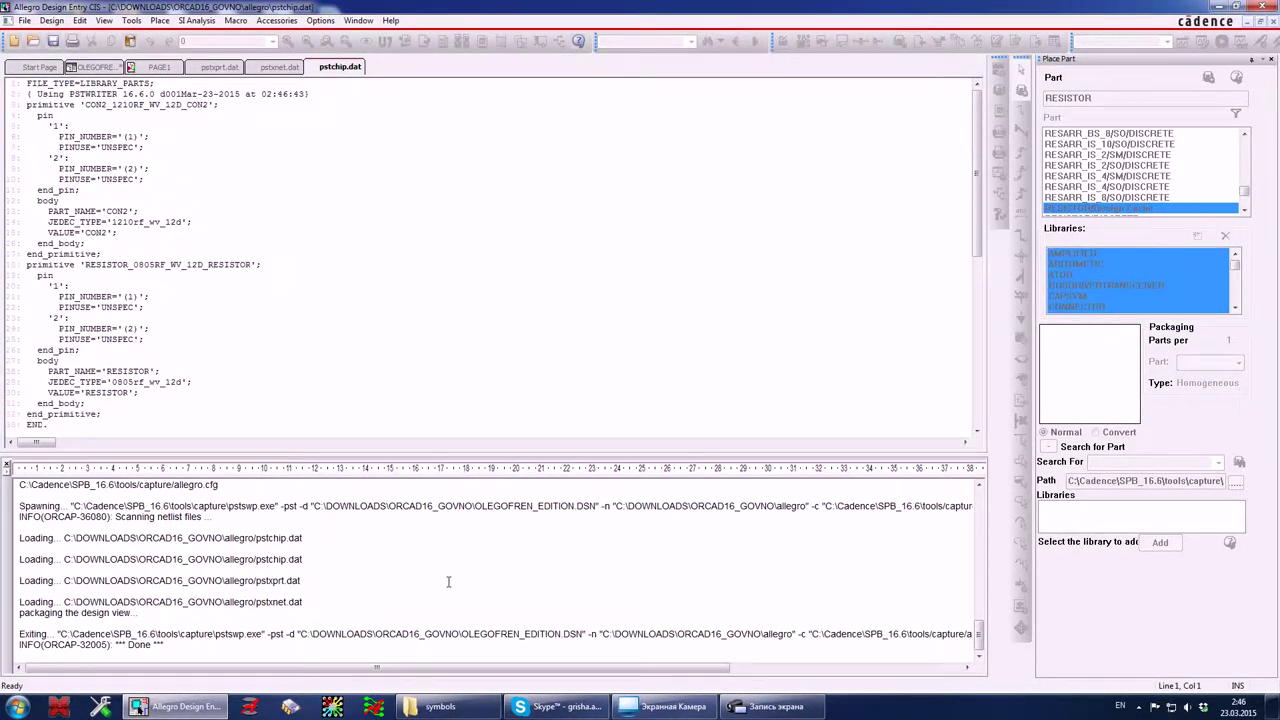
left_click(405, 598)
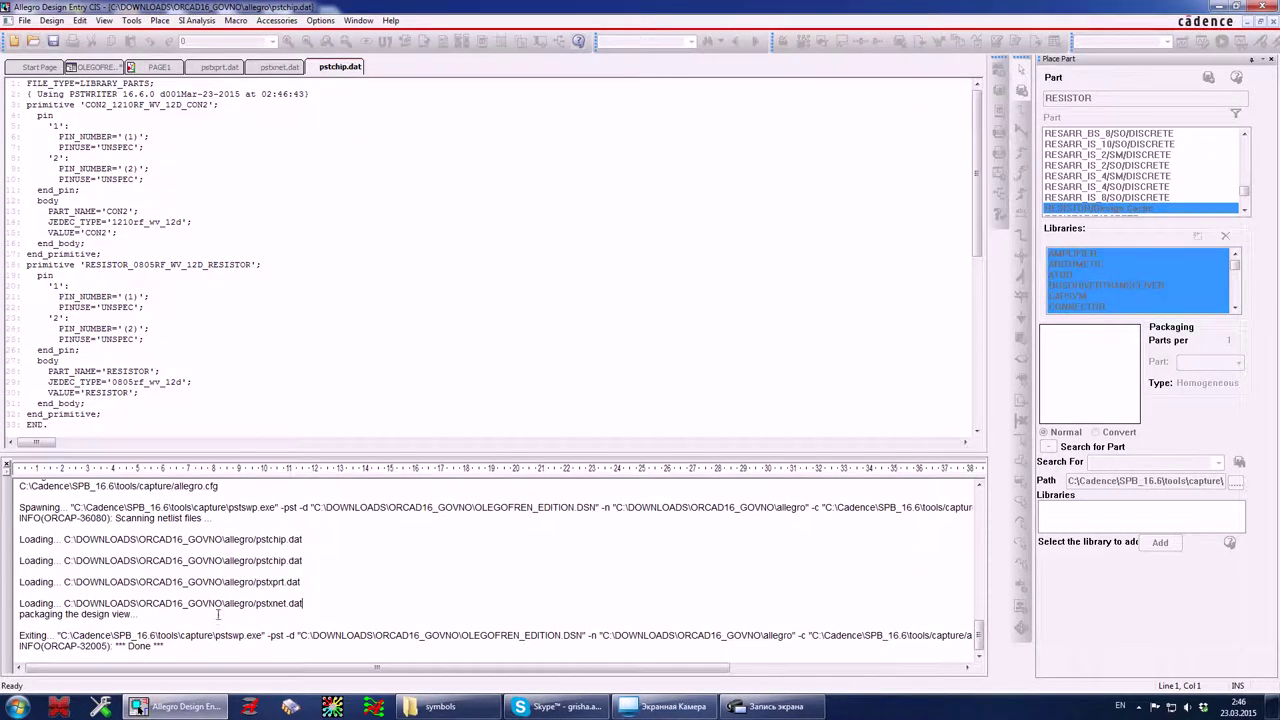
left_click(90, 67)
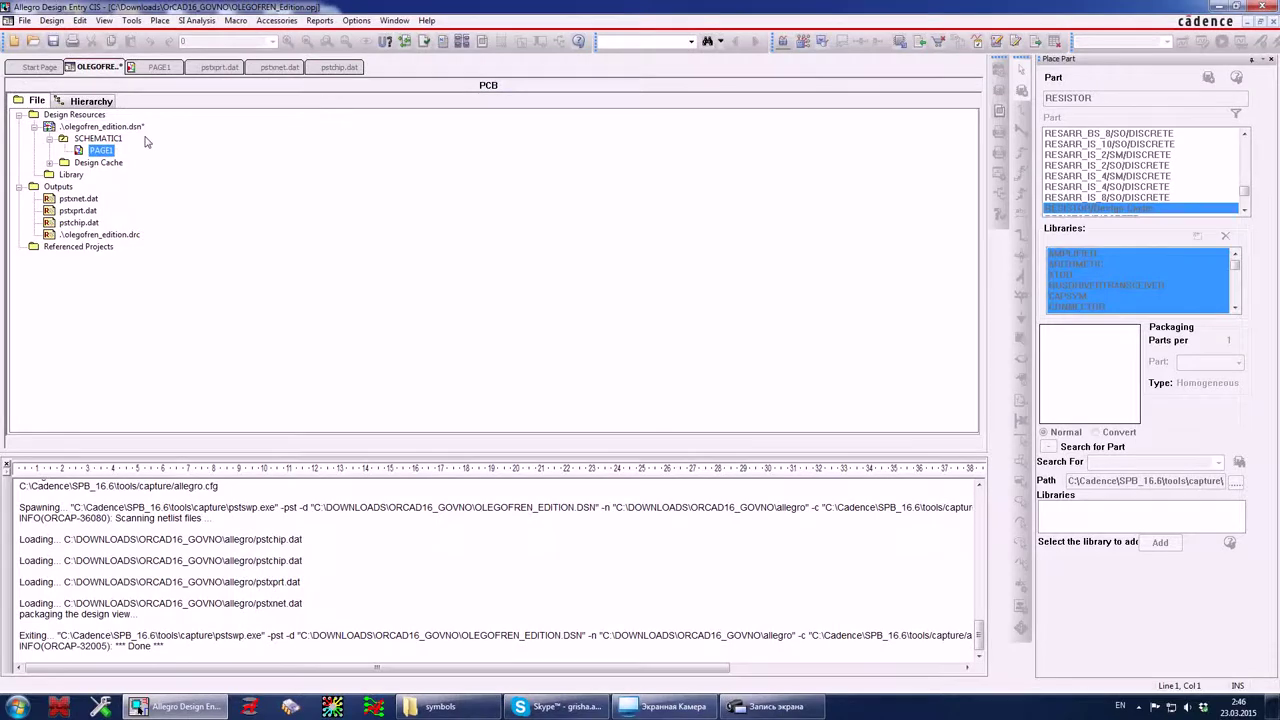
left_click(442, 41)
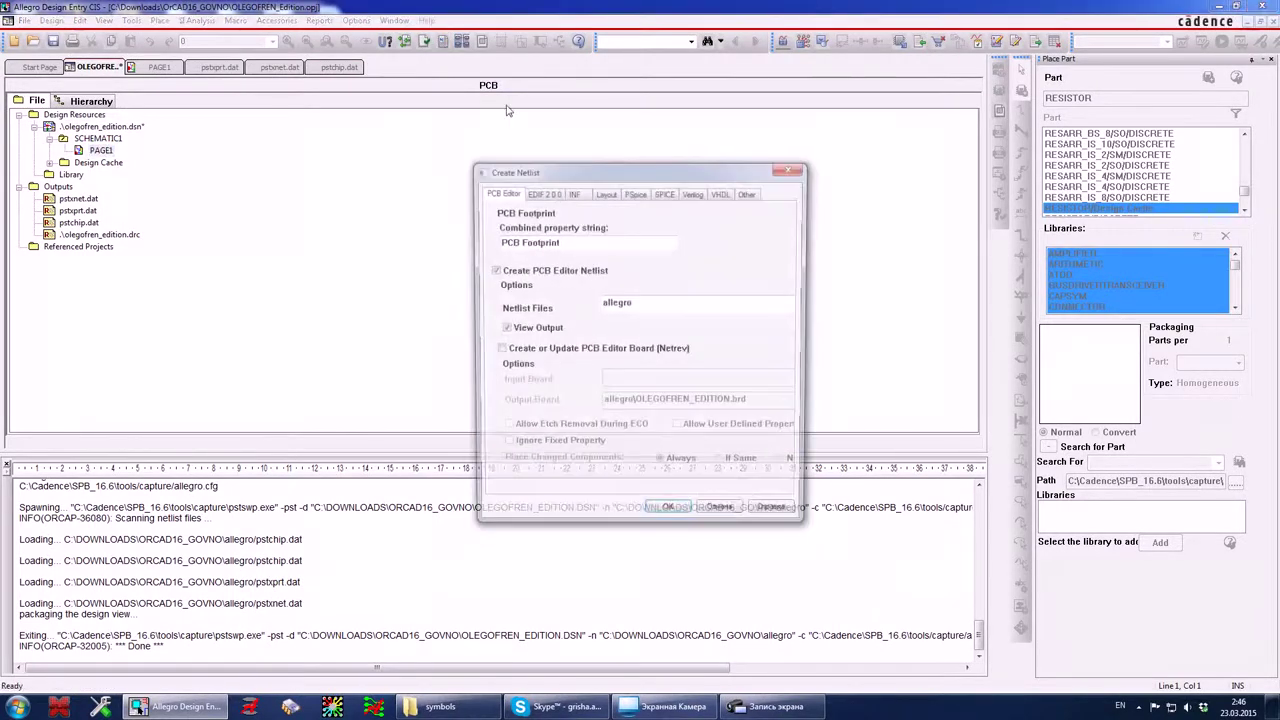
Rerun the netlist with Create or Update PCB Editor Board, reload the updated files, dismiss warnings.
left_click(497, 351)
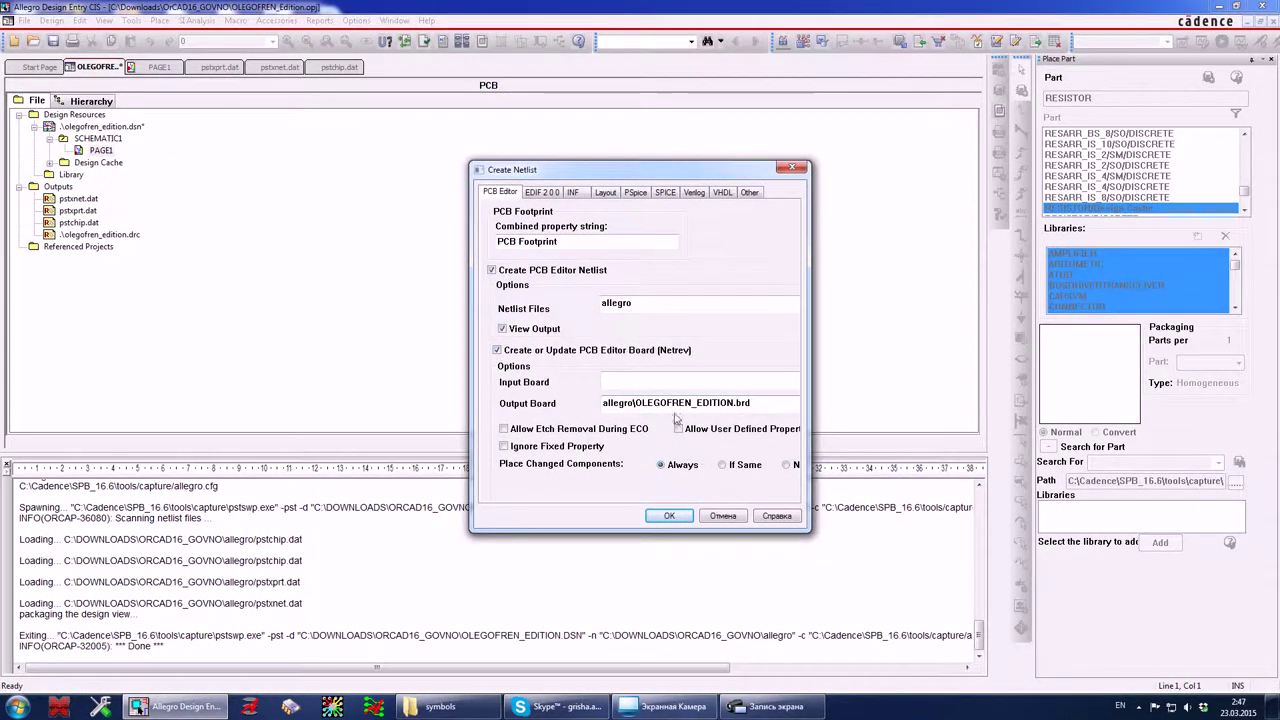
left_click(670, 516)
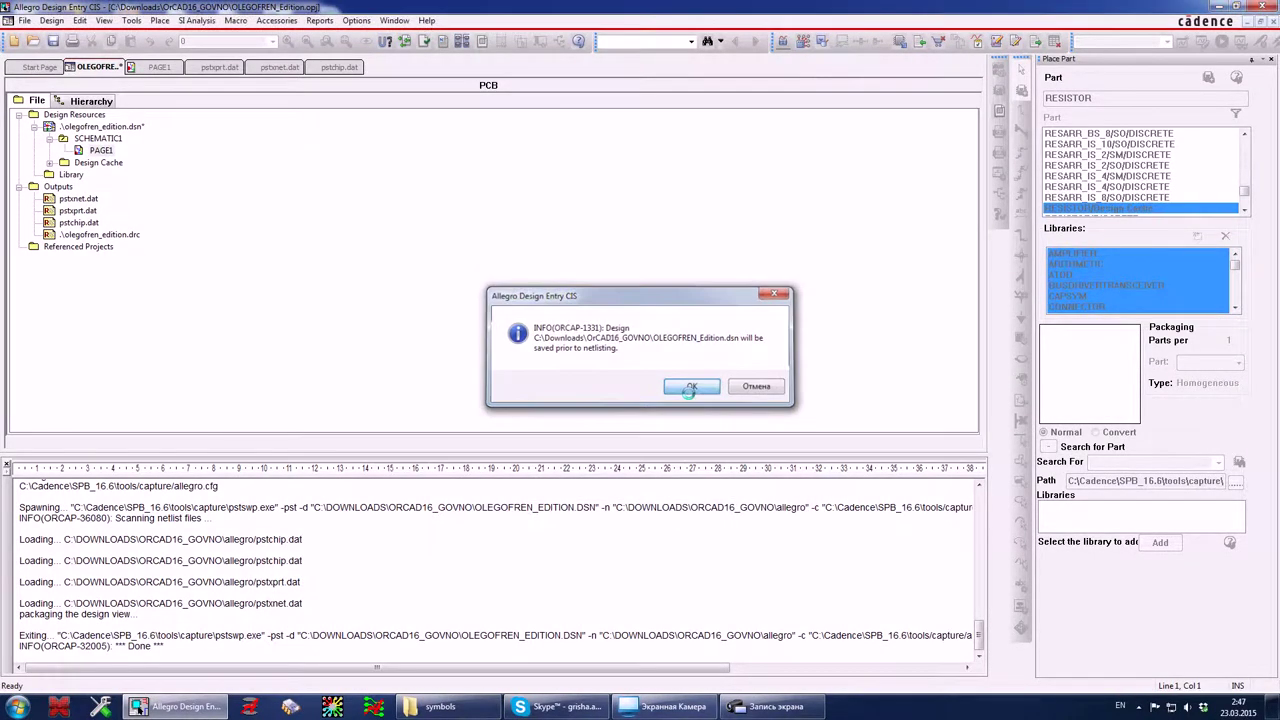
left_click(690, 388)
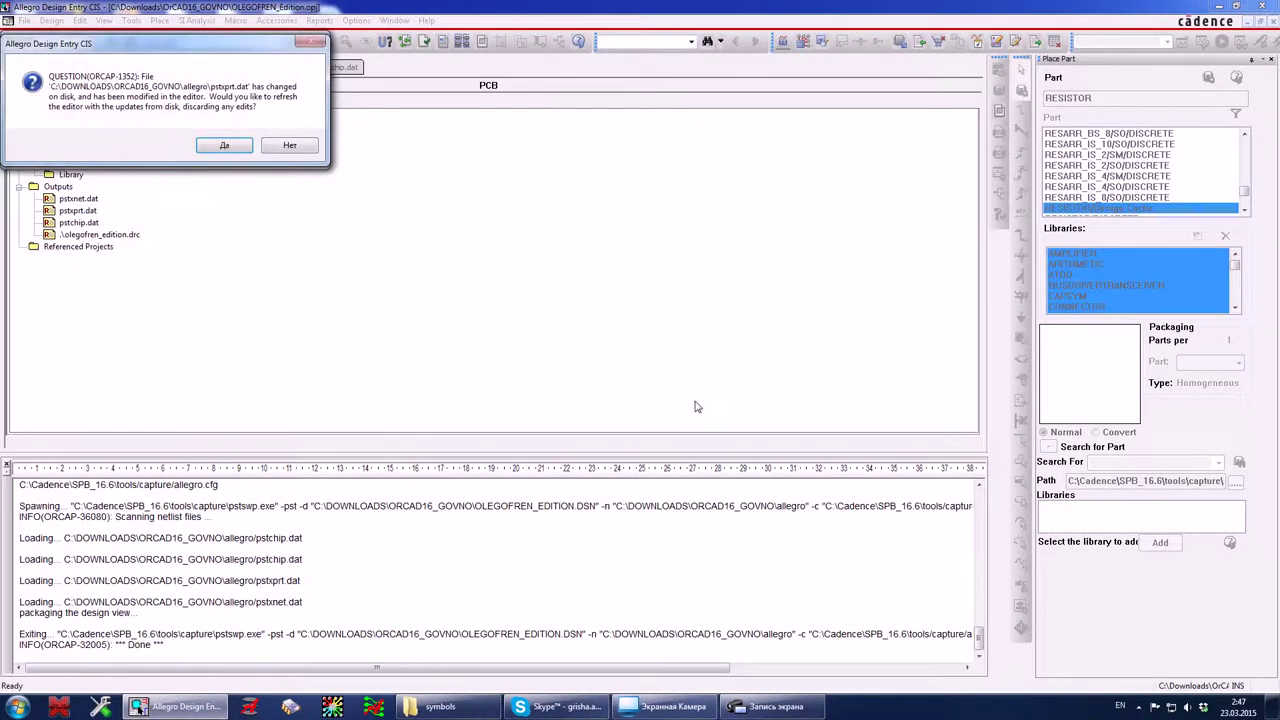
left_click(224, 147)
left_click(692, 392)
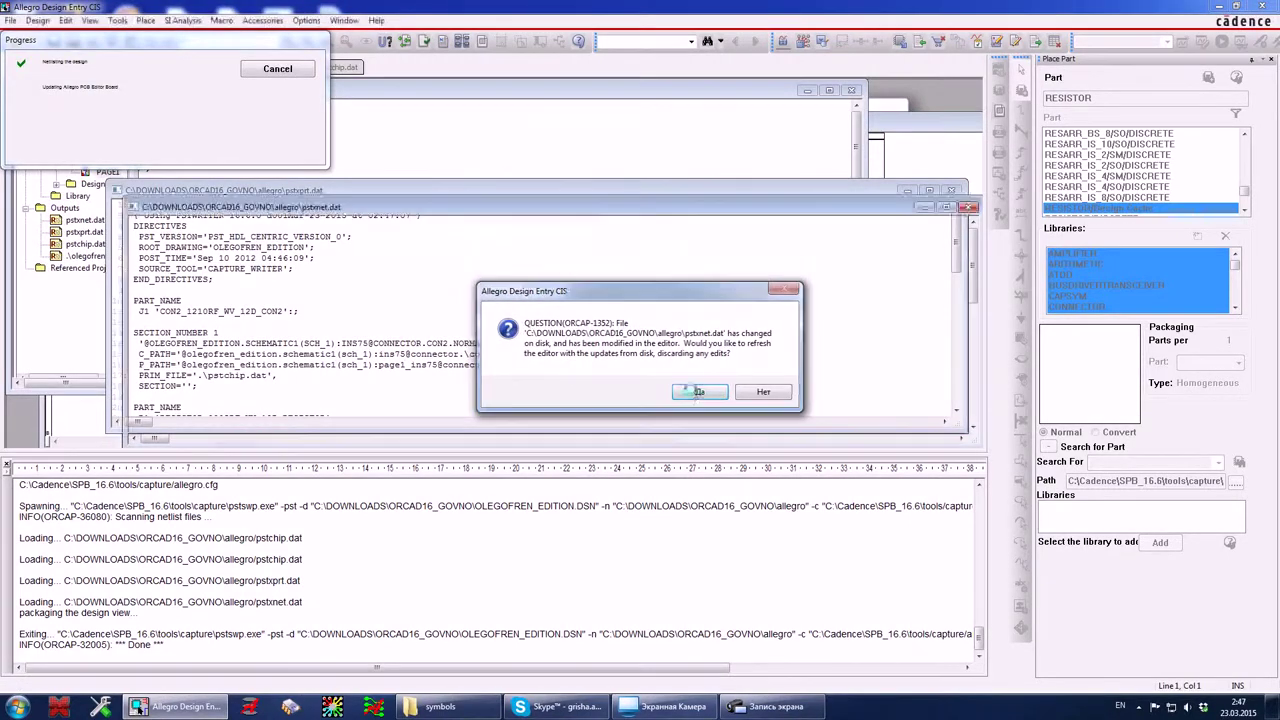
left_click(699, 393)
left_click(699, 395)
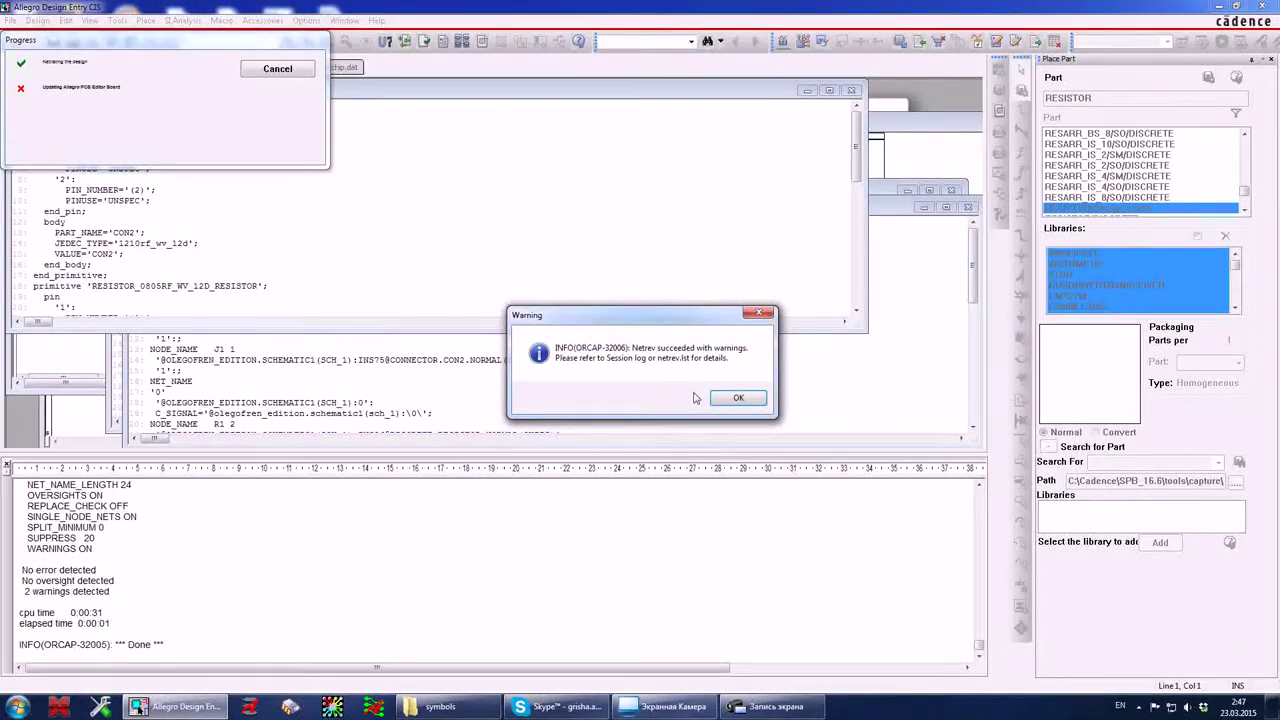
key("Return")
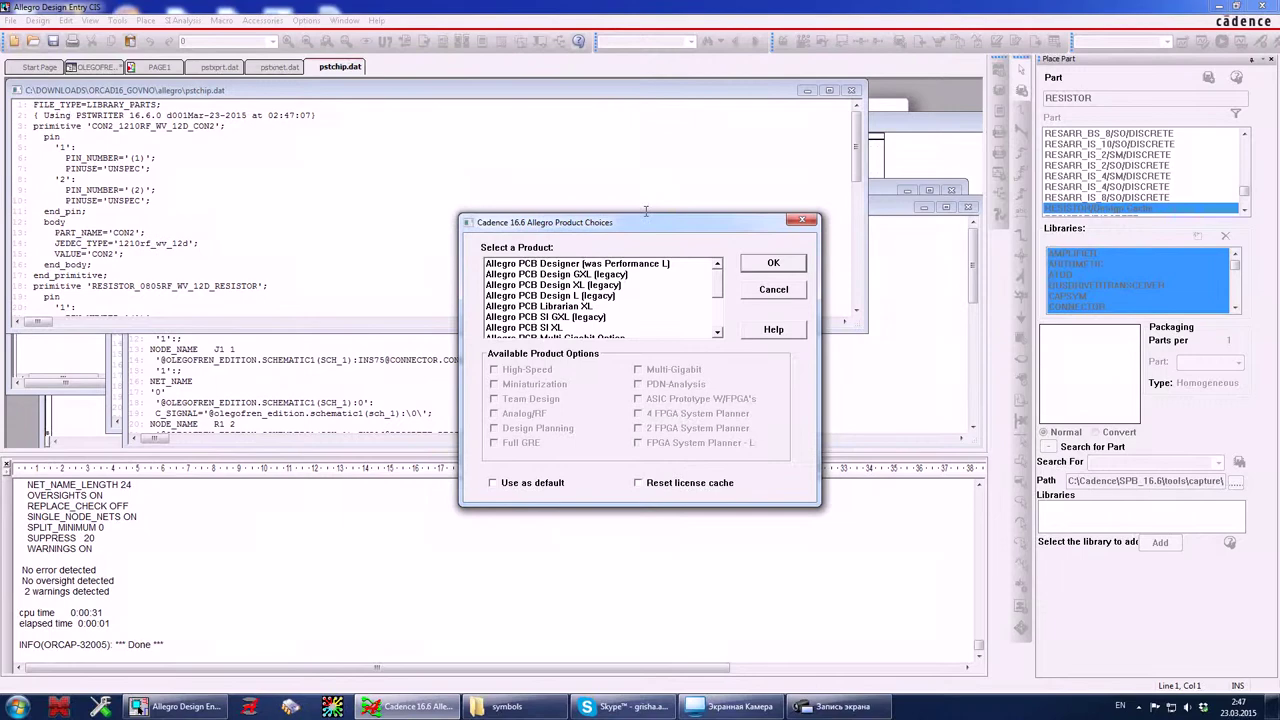
Move the product choice, pstchip.dat and pstxnet.dat windows out of the way.
left_click_drag(645, 222, 1015, 237)
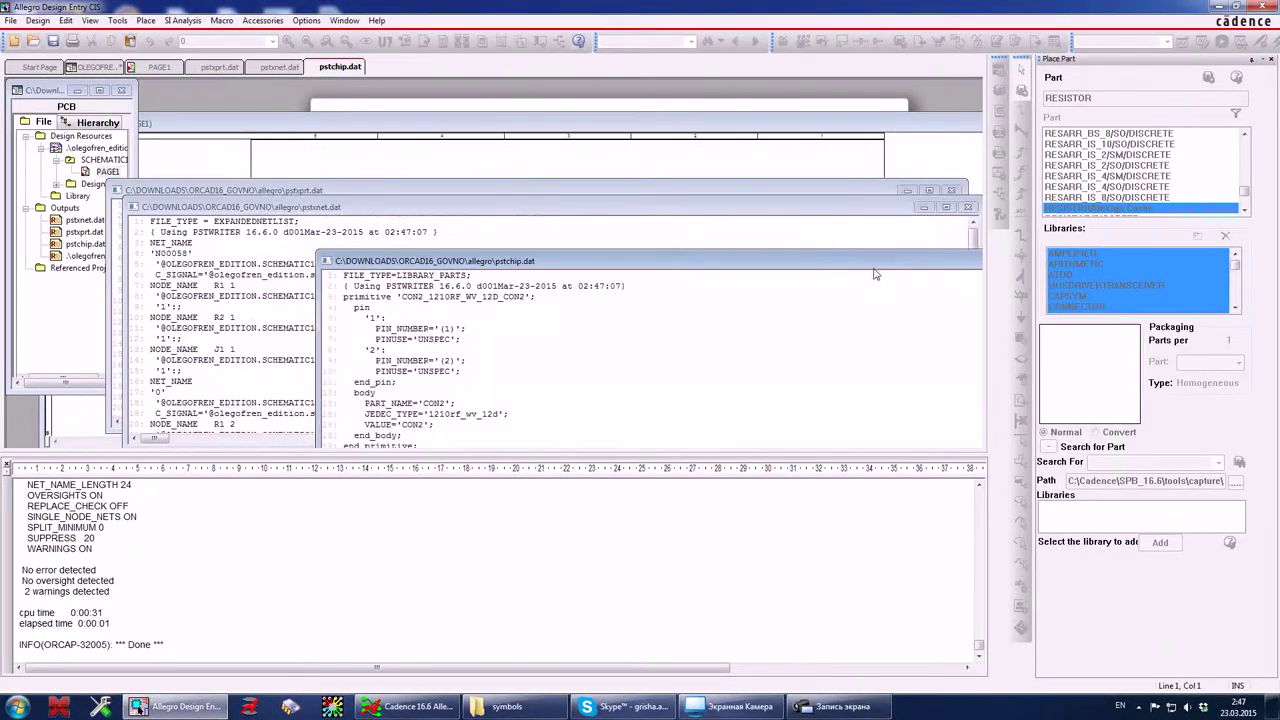
left_click_drag(873, 262, 786, 177)
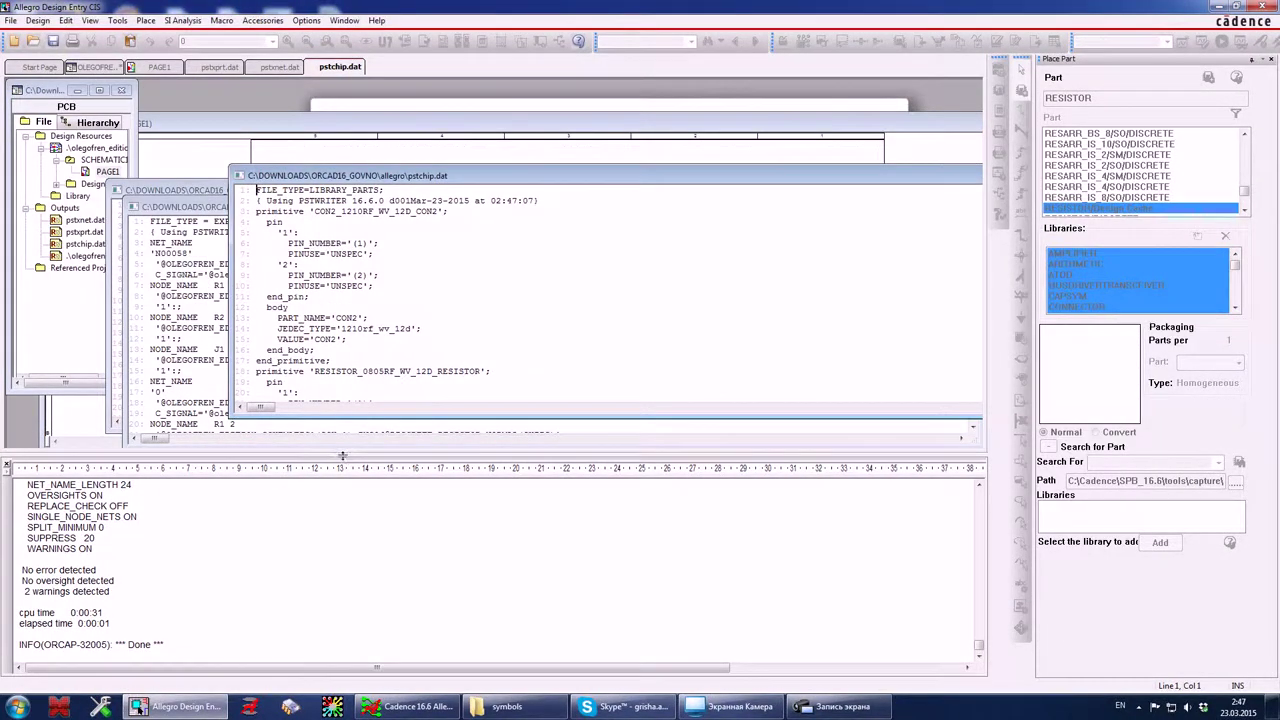
left_click_drag(342, 456, 342, 501)
left_click_drag(183, 213, 321, 349)
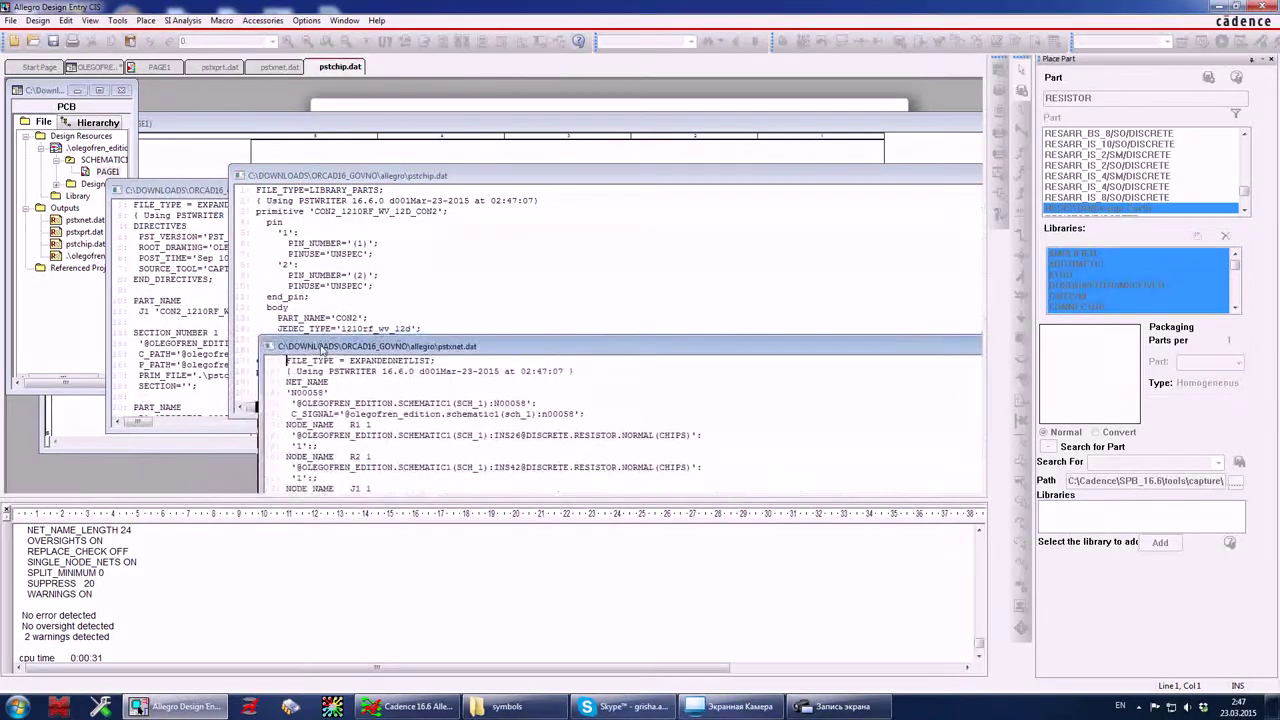
Rearrange the pstxnet.dat, pstxprt.dat and pstchip.dat windows alongside the schematic page.
left_click_drag(180, 190, 614, 166)
mouse_move(370, 175)
left_mouse_down()
mouse_move(535, 220)
mouse_move(658, 306)
mouse_move(740, 276)
left_mouse_up()
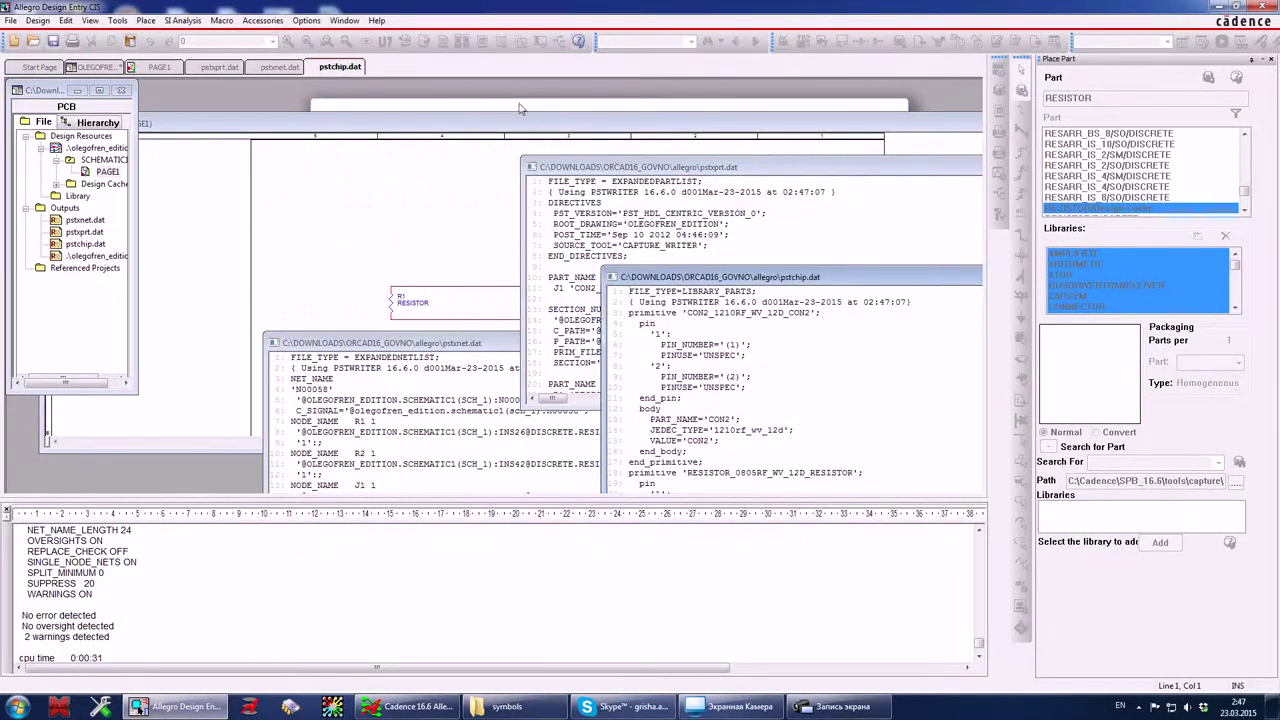
left_click(519, 107)
left_click(230, 63)
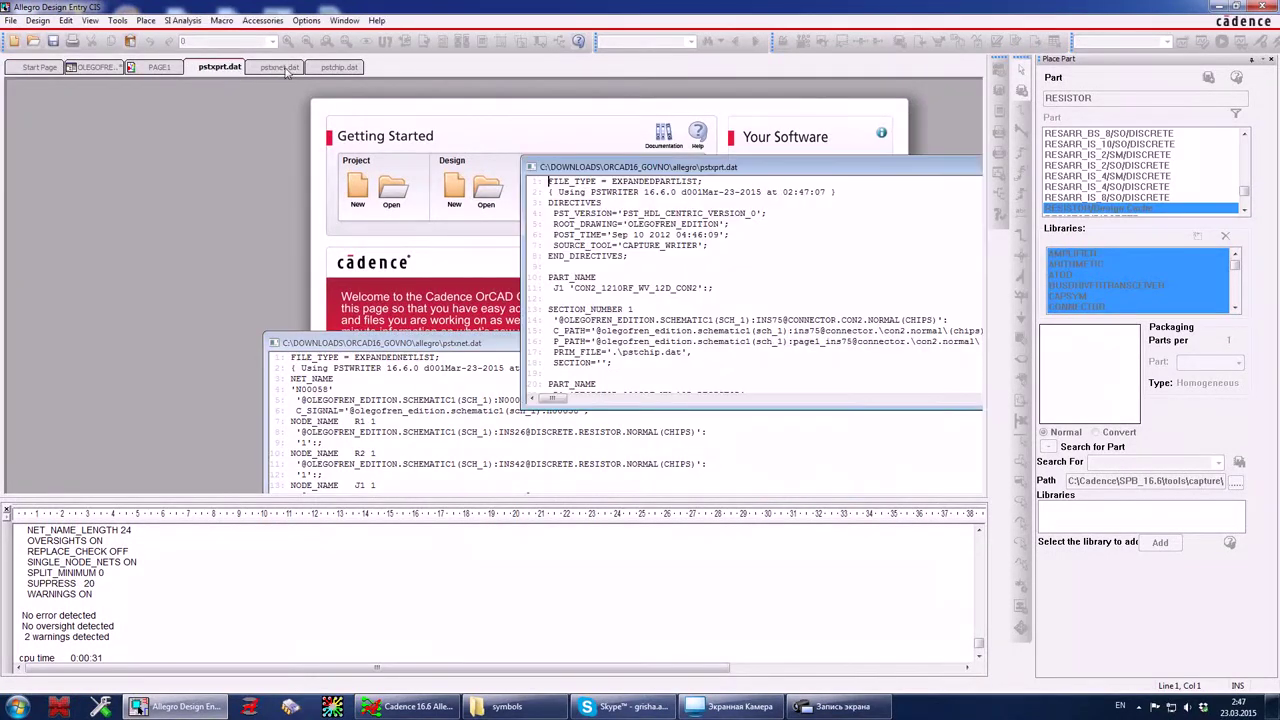
left_click(97, 67)
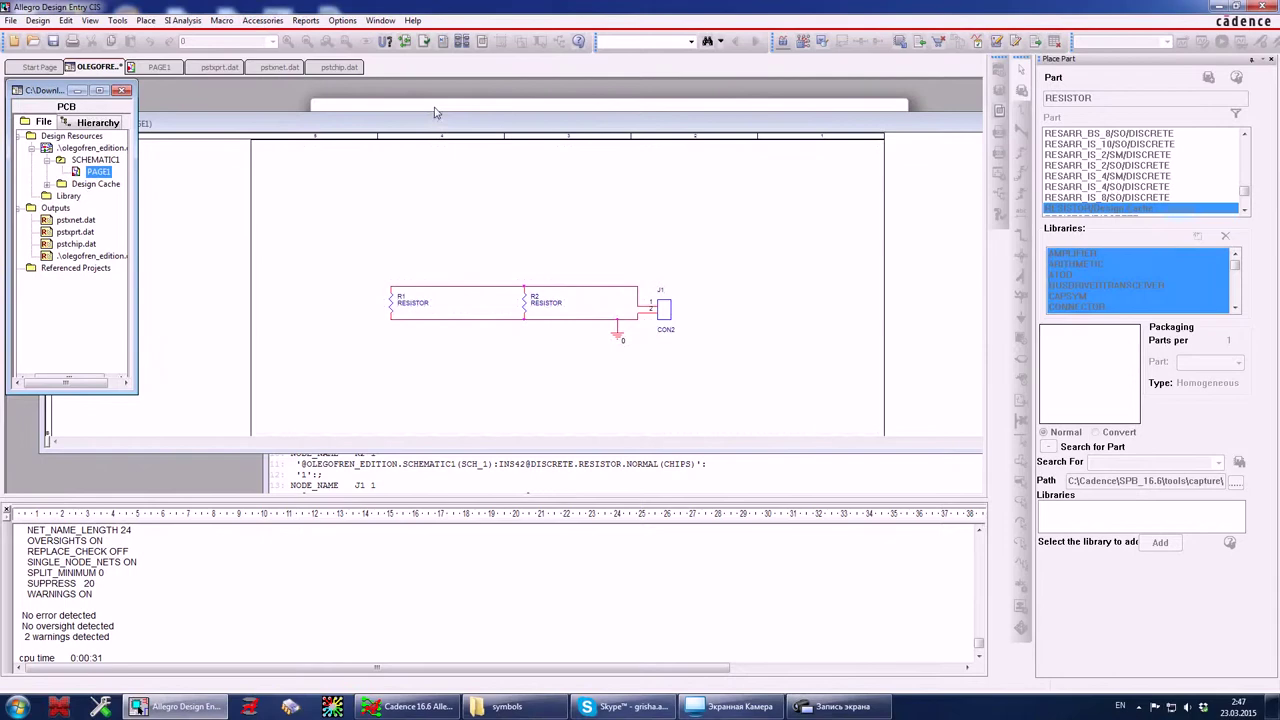
mouse_move(435, 112)
left_mouse_down()
mouse_move(448, 272)
mouse_move(441, 176)
left_mouse_up()
left_click(275, 67)
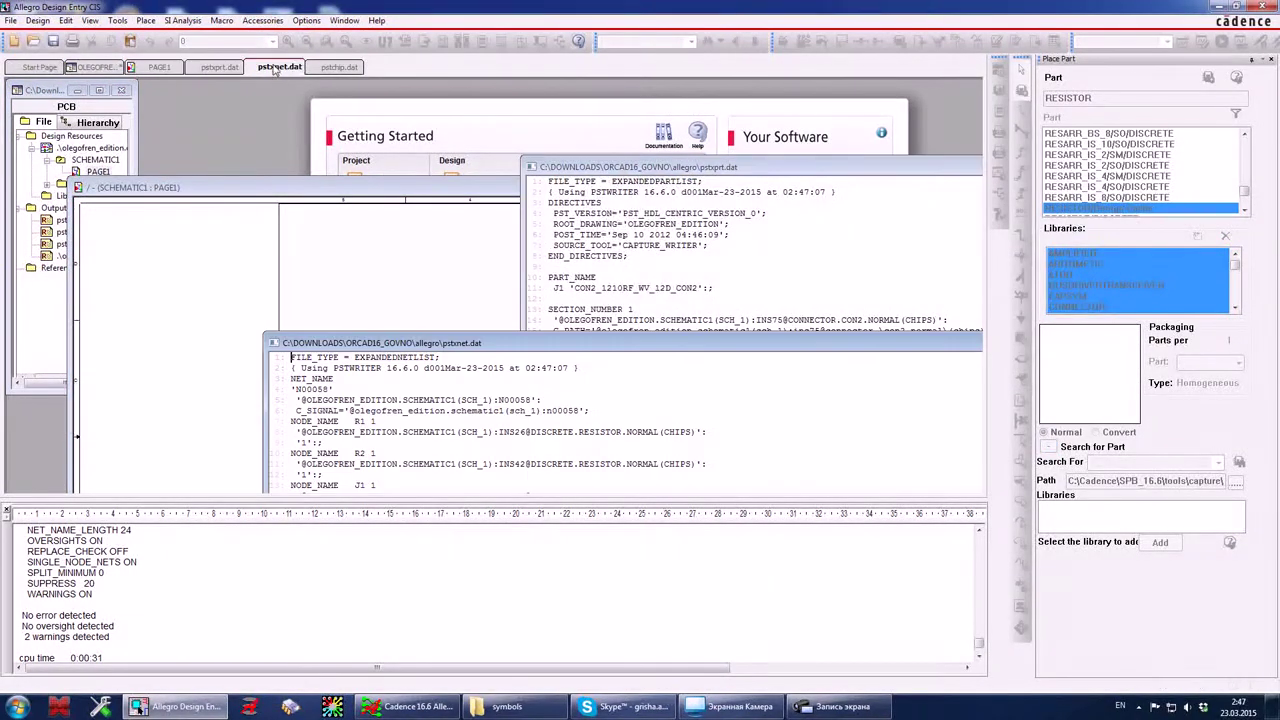
left_click(339, 67)
Shrink the PAGE1 schematic window into the top-left so the netlist files show beside it.
left_click(492, 233)
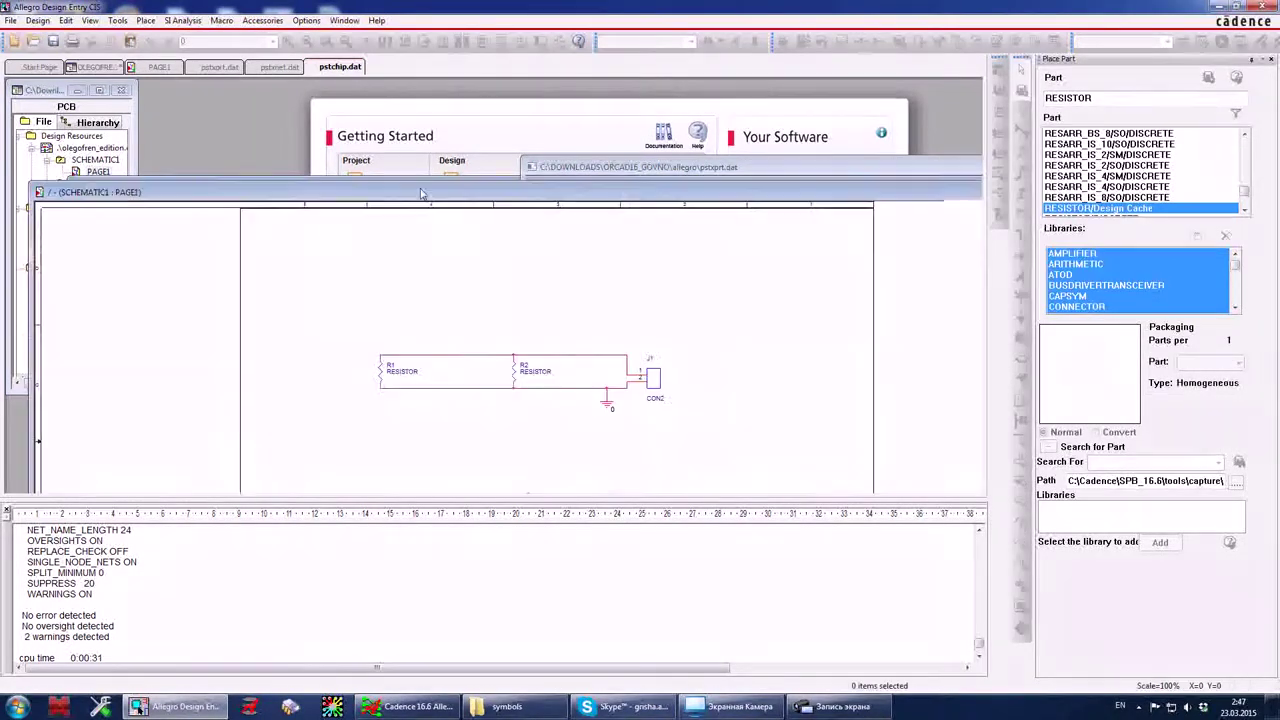
left_click_drag(408, 189, 408, 170)
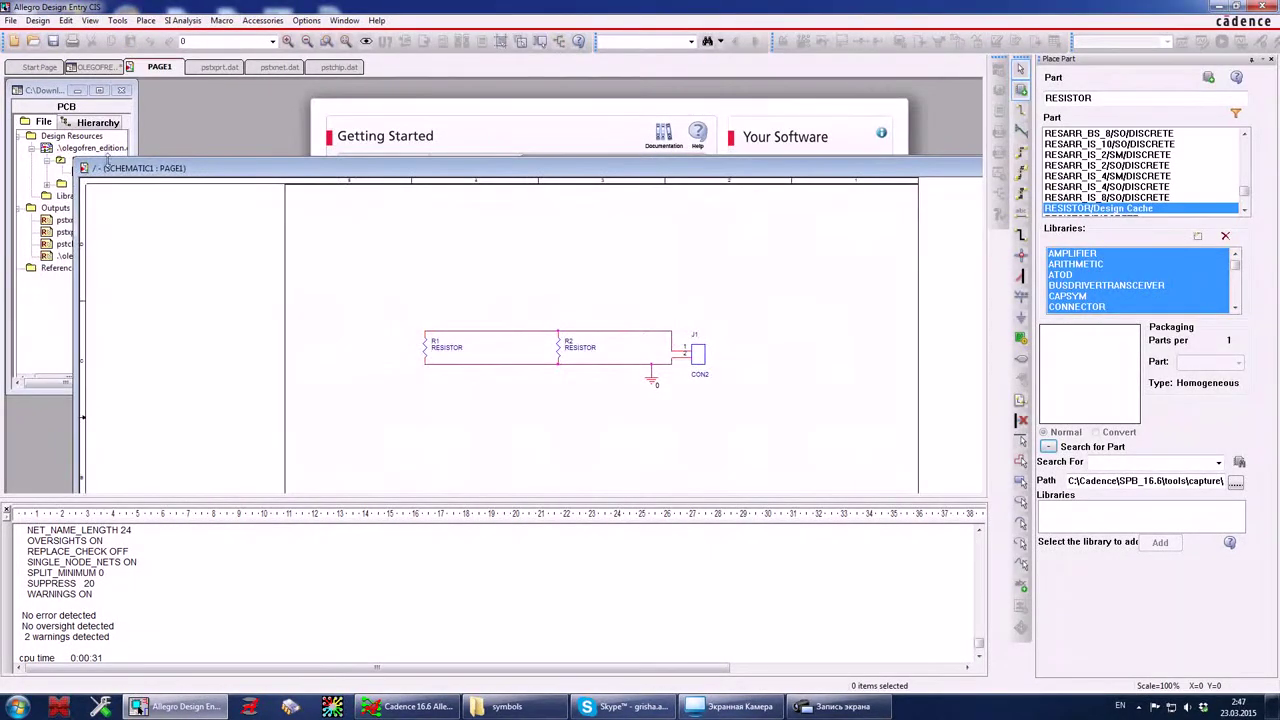
left_click_drag(75, 157, 600, 286)
mouse_move(700, 292)
left_mouse_down()
mouse_move(263, 121)
mouse_move(271, 141)
left_mouse_up()
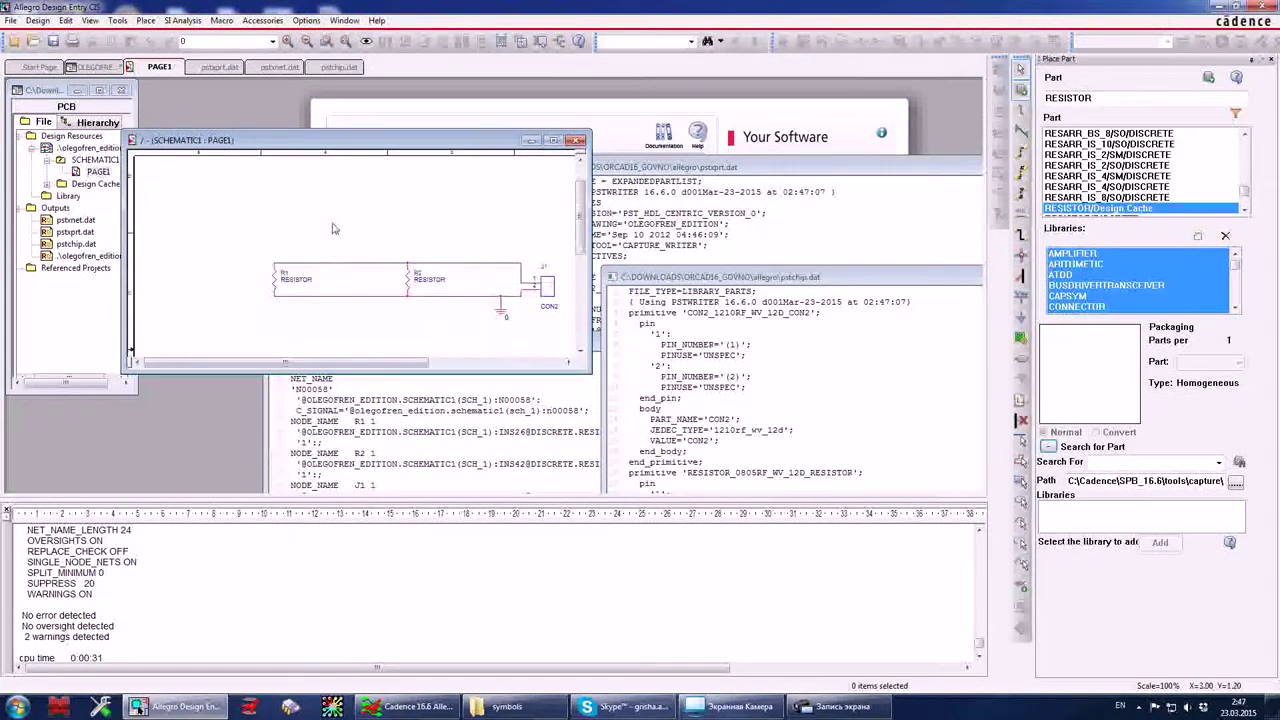
left_click_drag(22, 615, 152, 599)
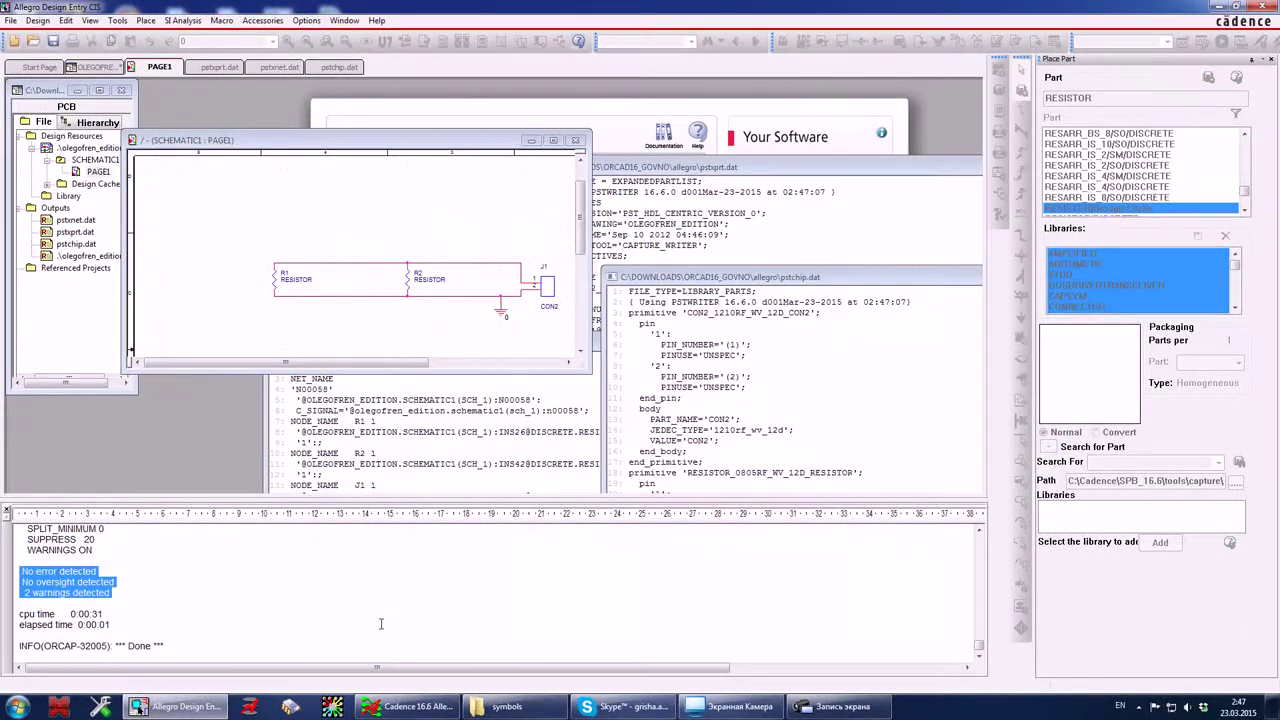
Choose Allegro PCB Designer (was Performance L) in Product Choices and launch it.
left_click(410, 706)
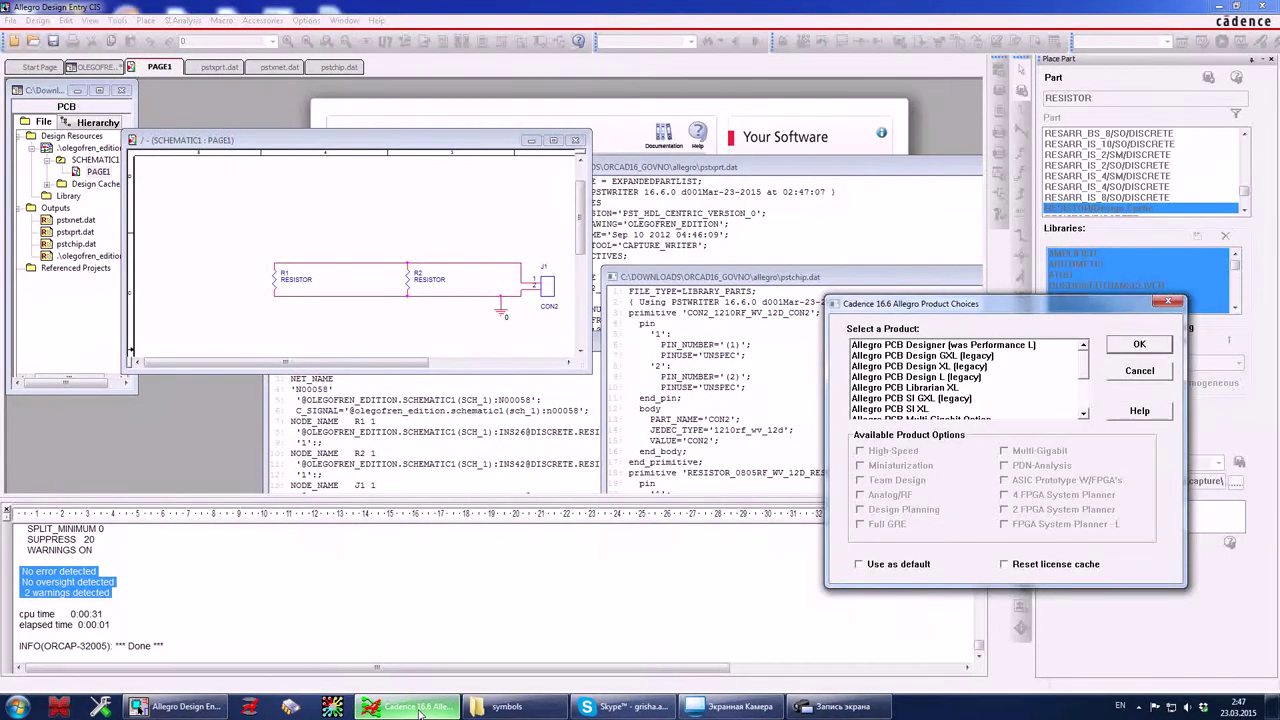
left_click_drag(934, 314, 265, 240)
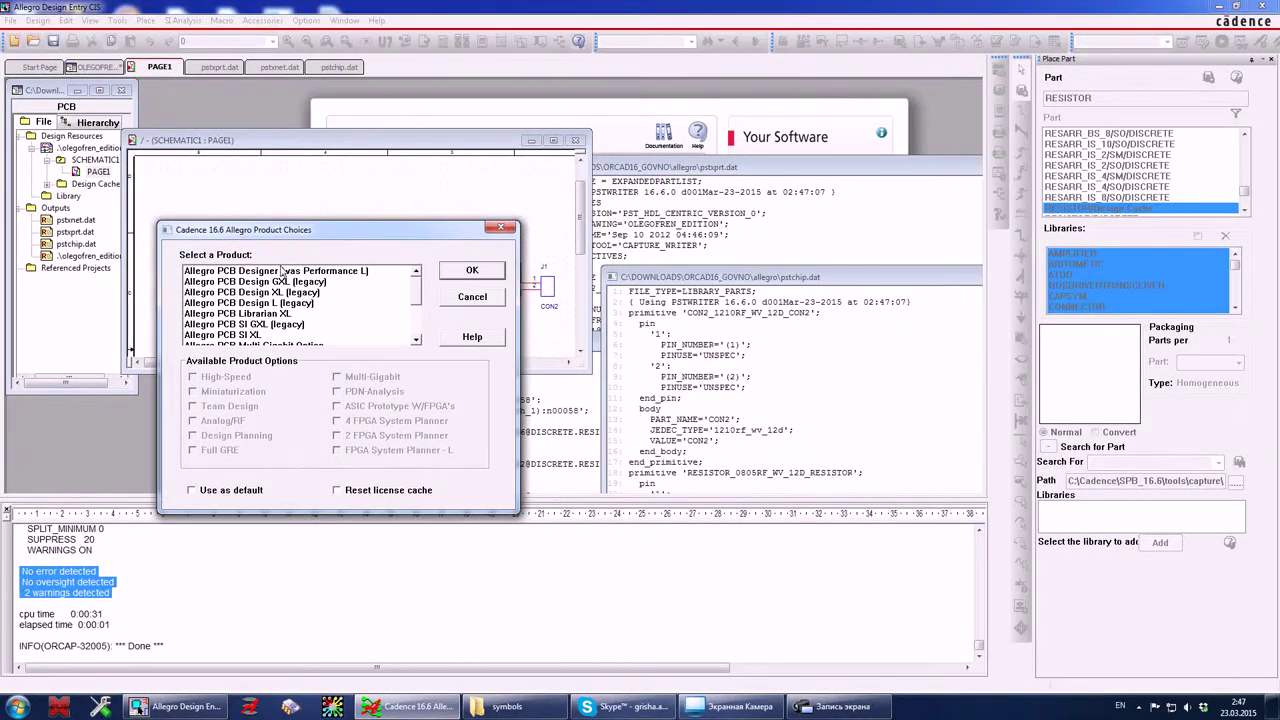
left_click(283, 270)
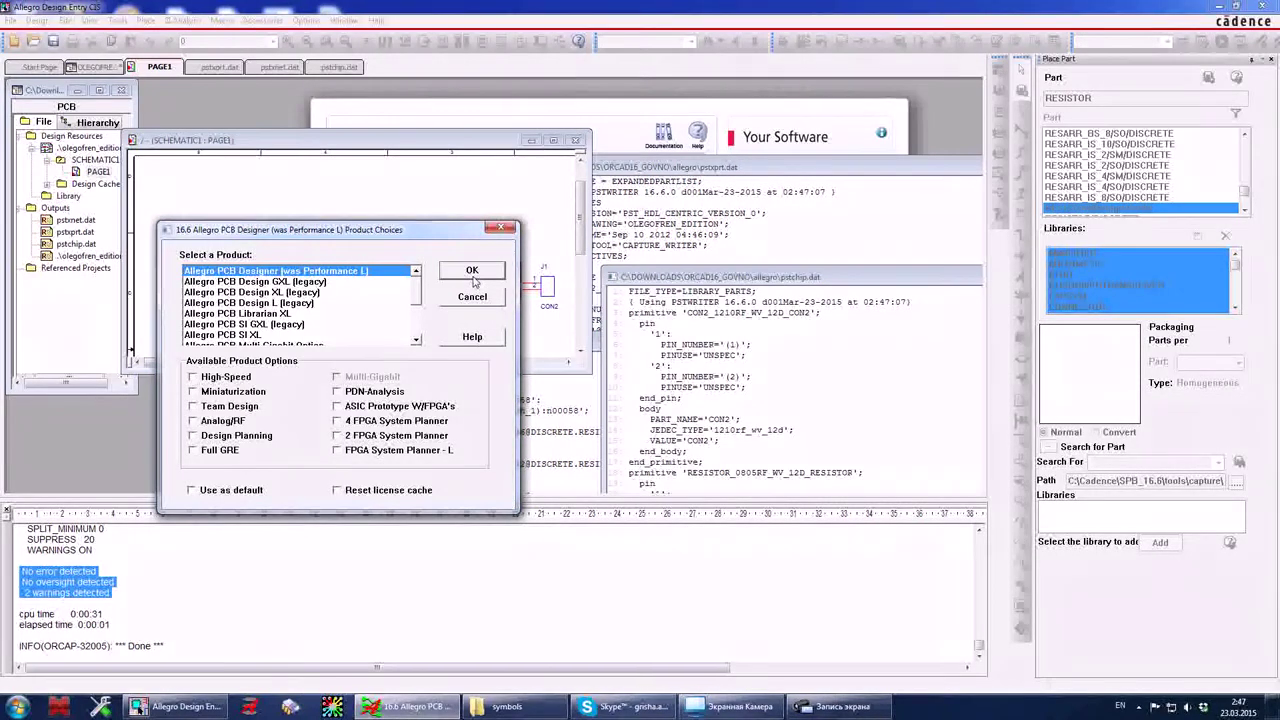
left_click(473, 273)
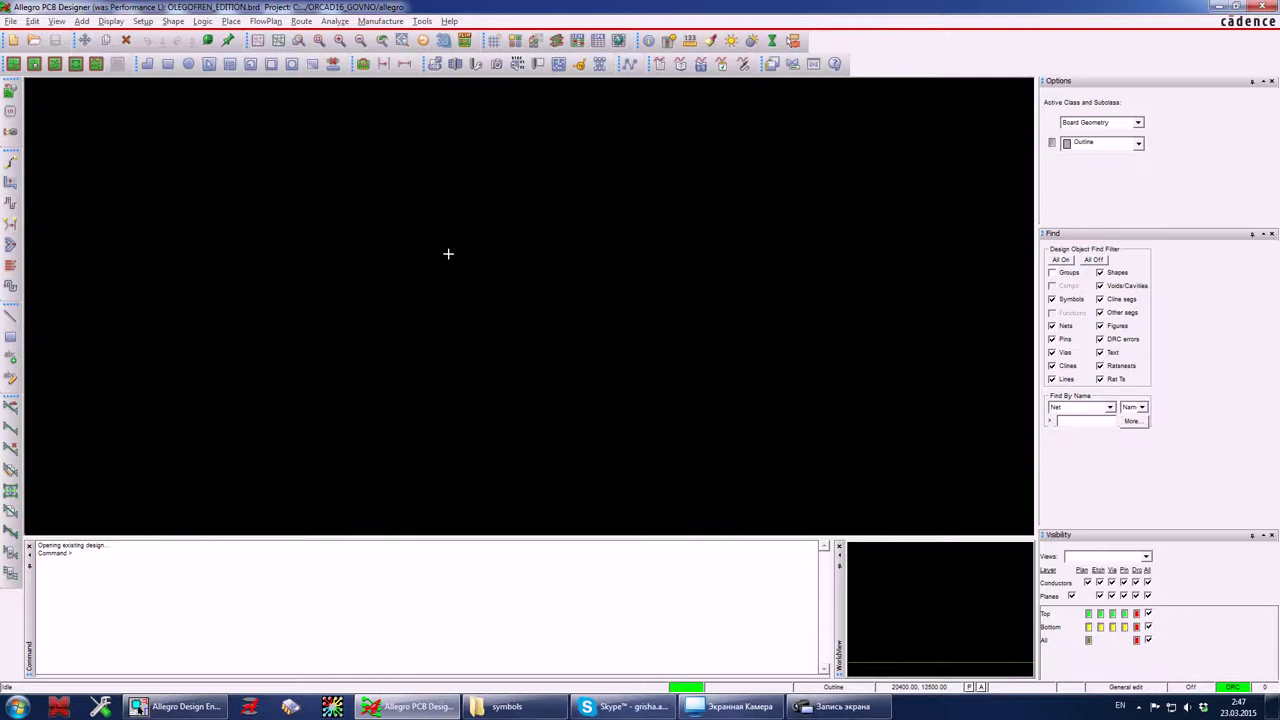
Open Place > Manual and check J1, R1 and R2 under Components by refdes.
left_click(231, 21)
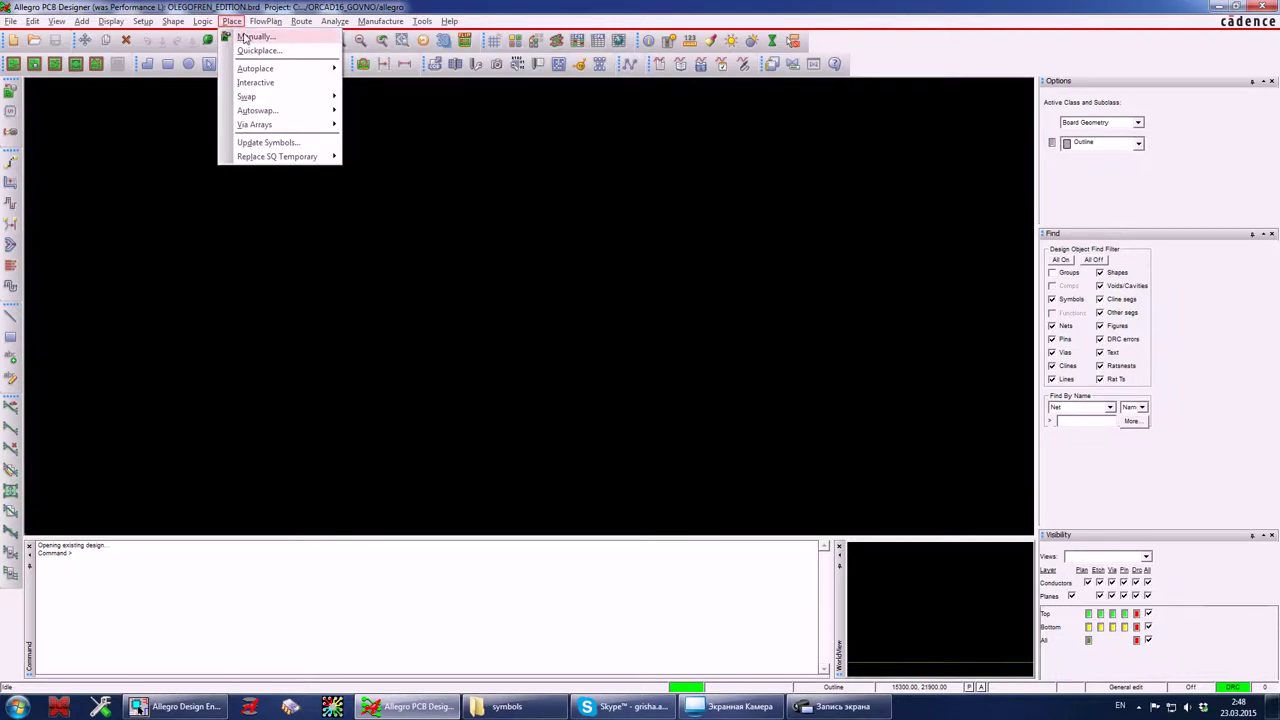
left_click(248, 36)
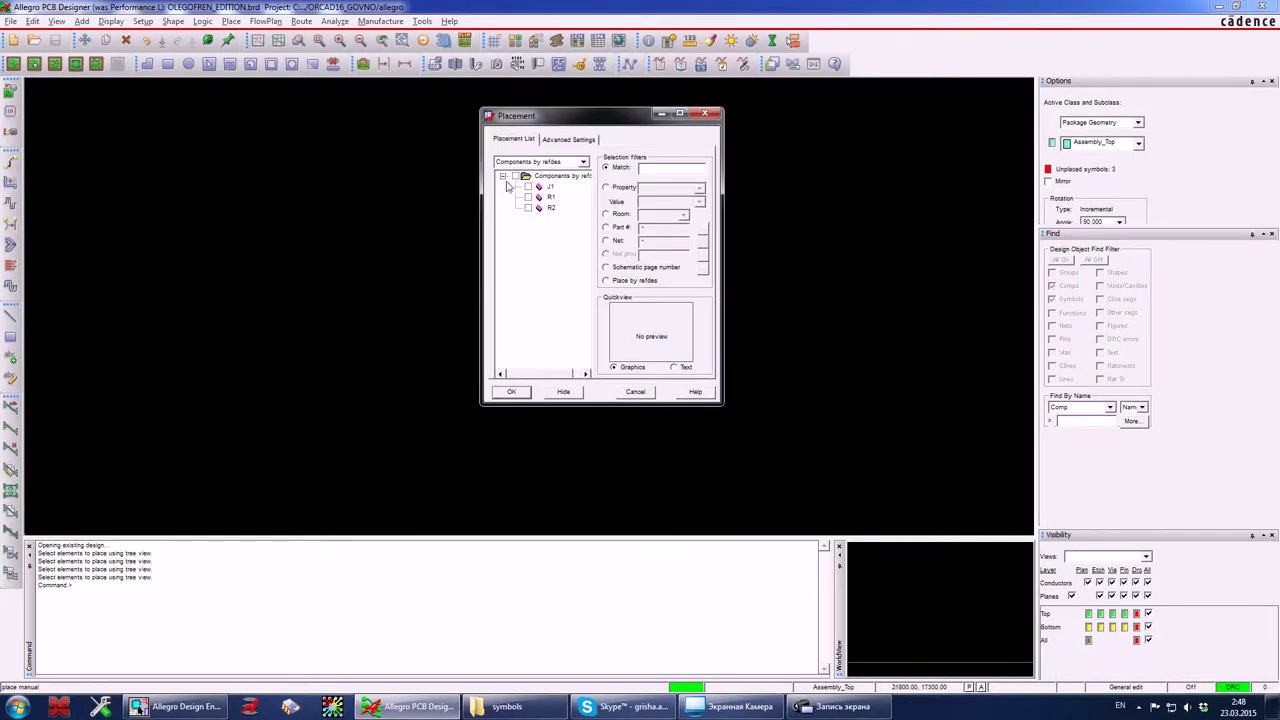
left_click(528, 187)
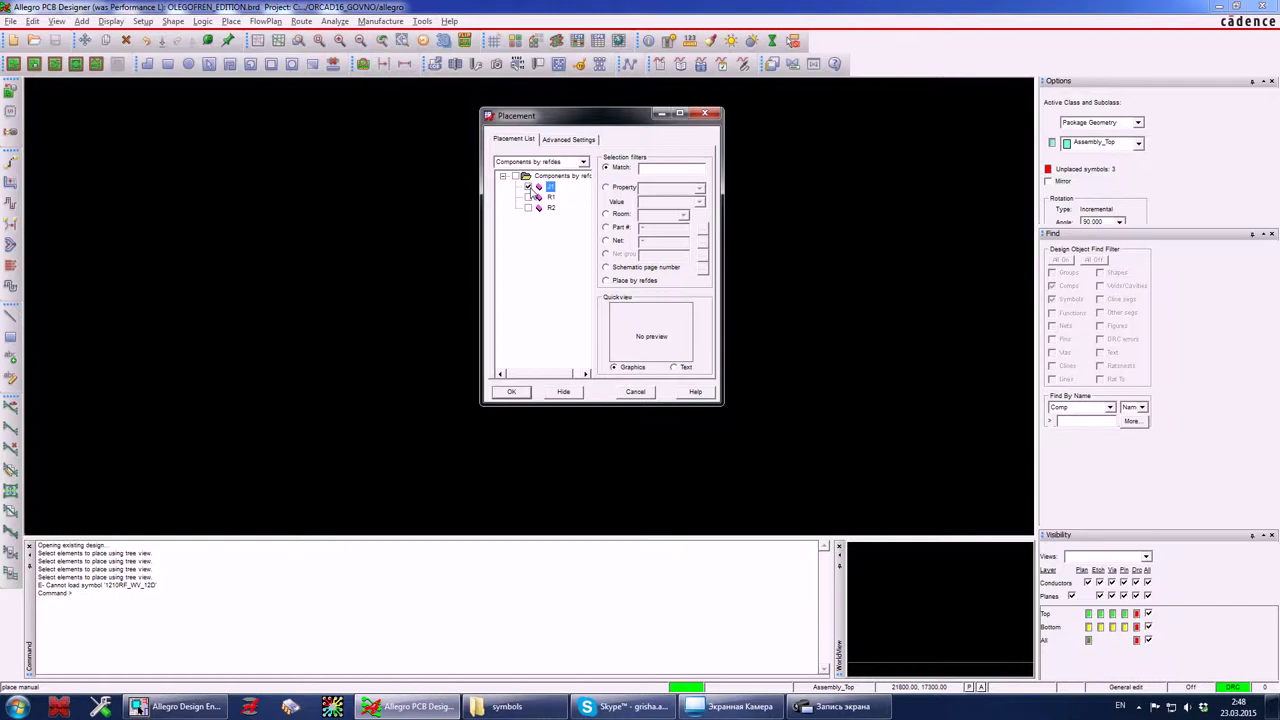
left_click(527, 197)
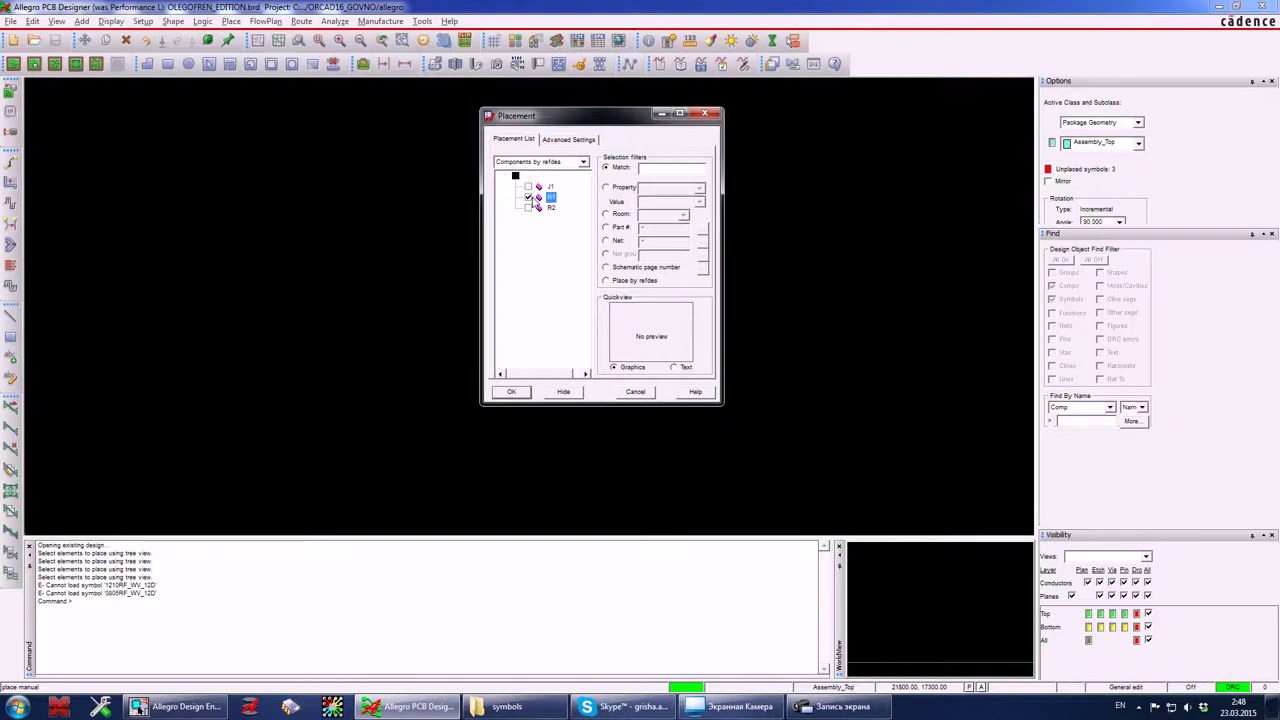
left_click(528, 187)
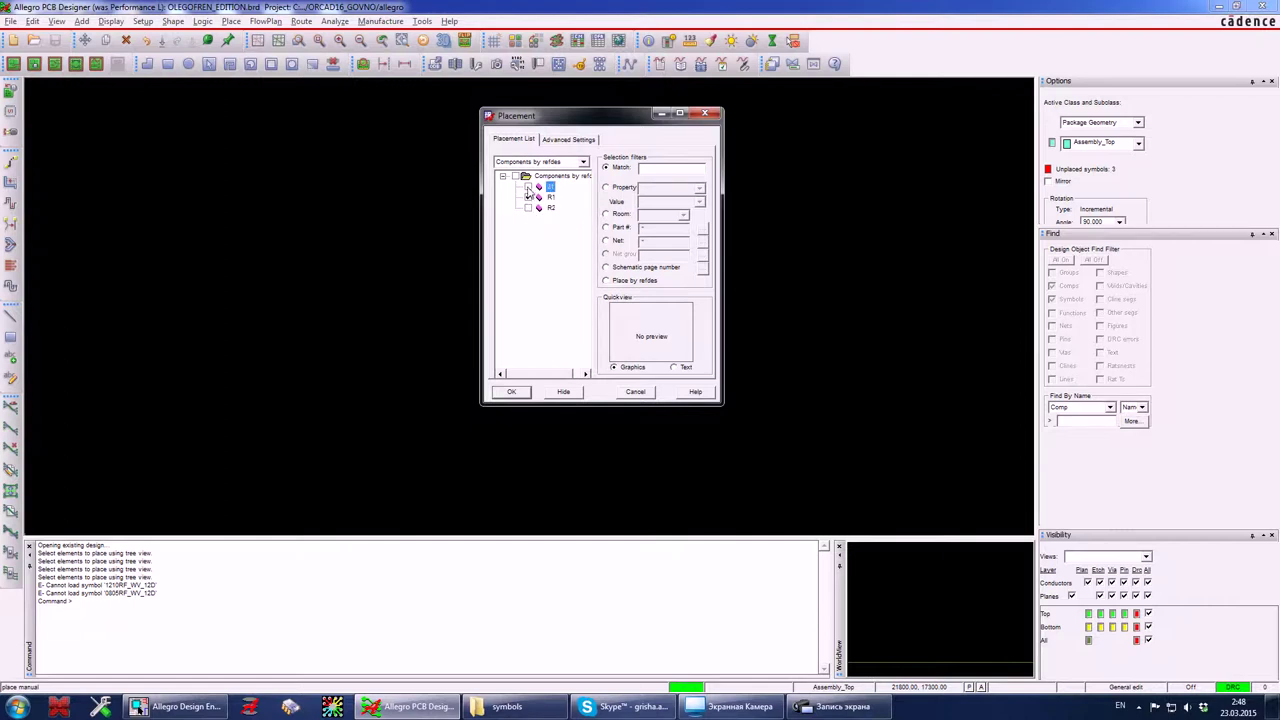
left_click(528, 197)
left_click(529, 208)
left_click(562, 140)
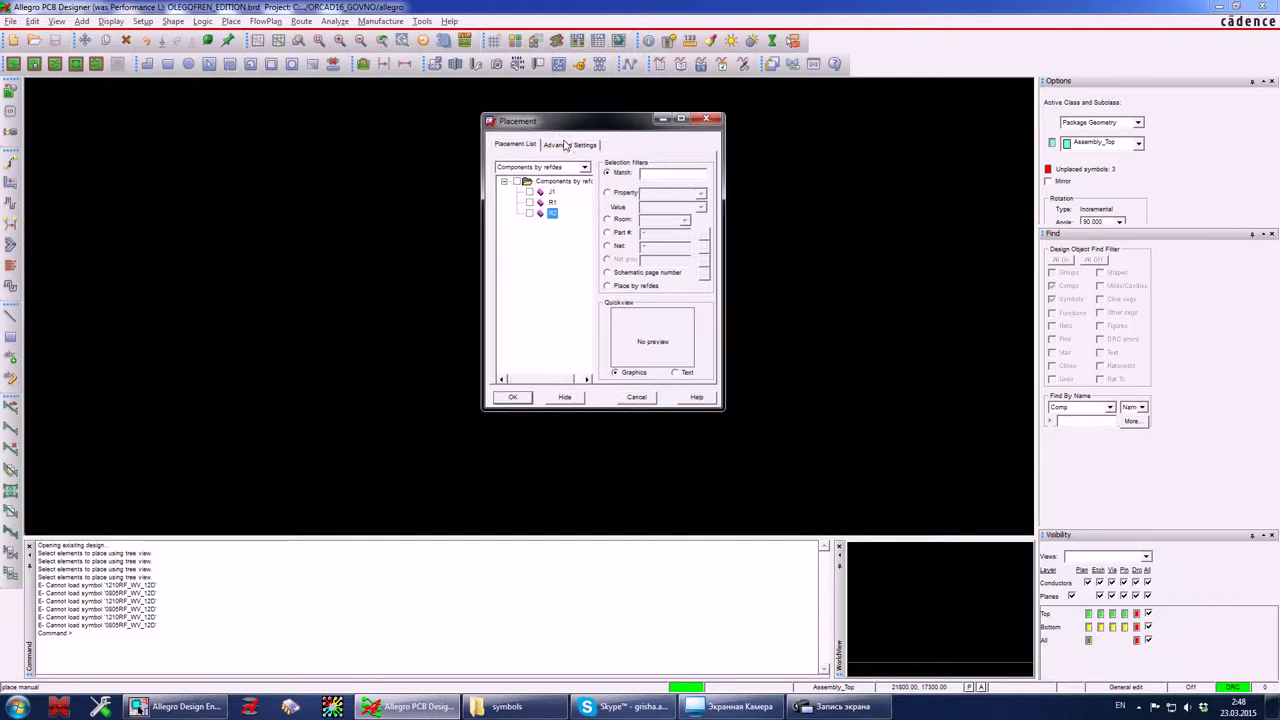
left_click(534, 146)
left_click(529, 202)
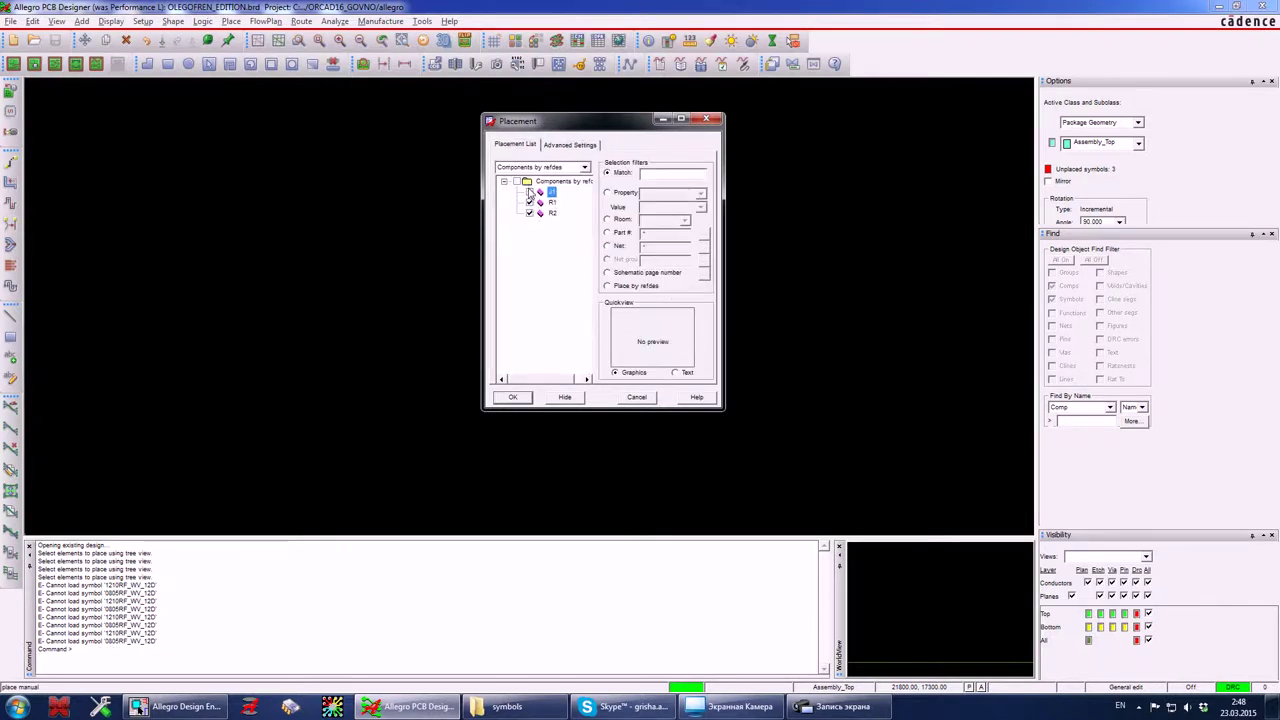
Try the Package symbols list, return to refdes, select all components and attempt placement.
left_click(545, 167)
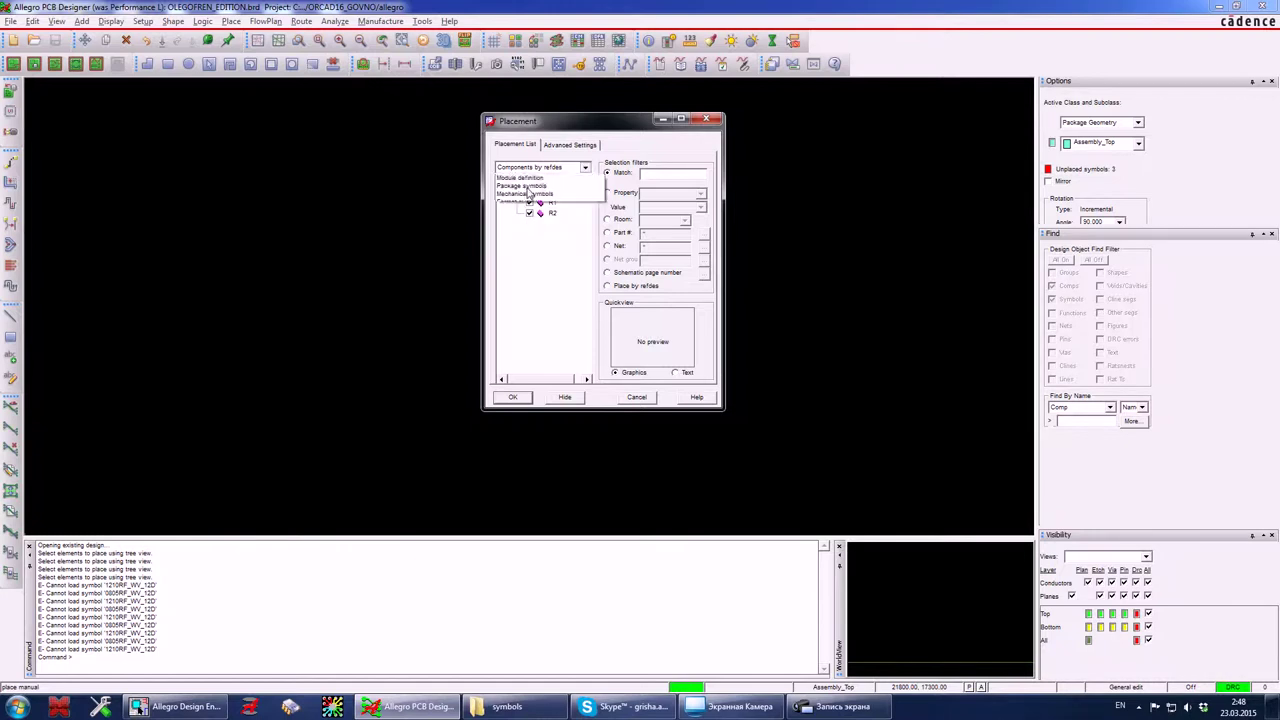
left_click(545, 200)
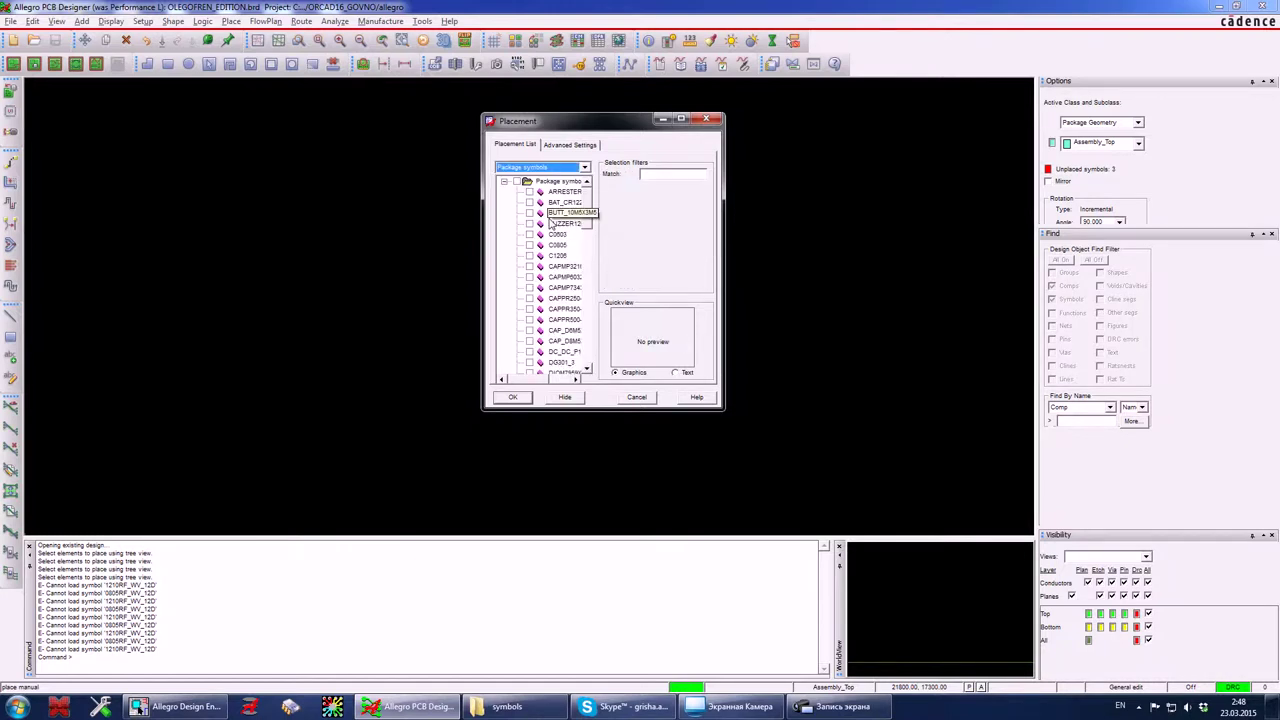
left_click(590, 168)
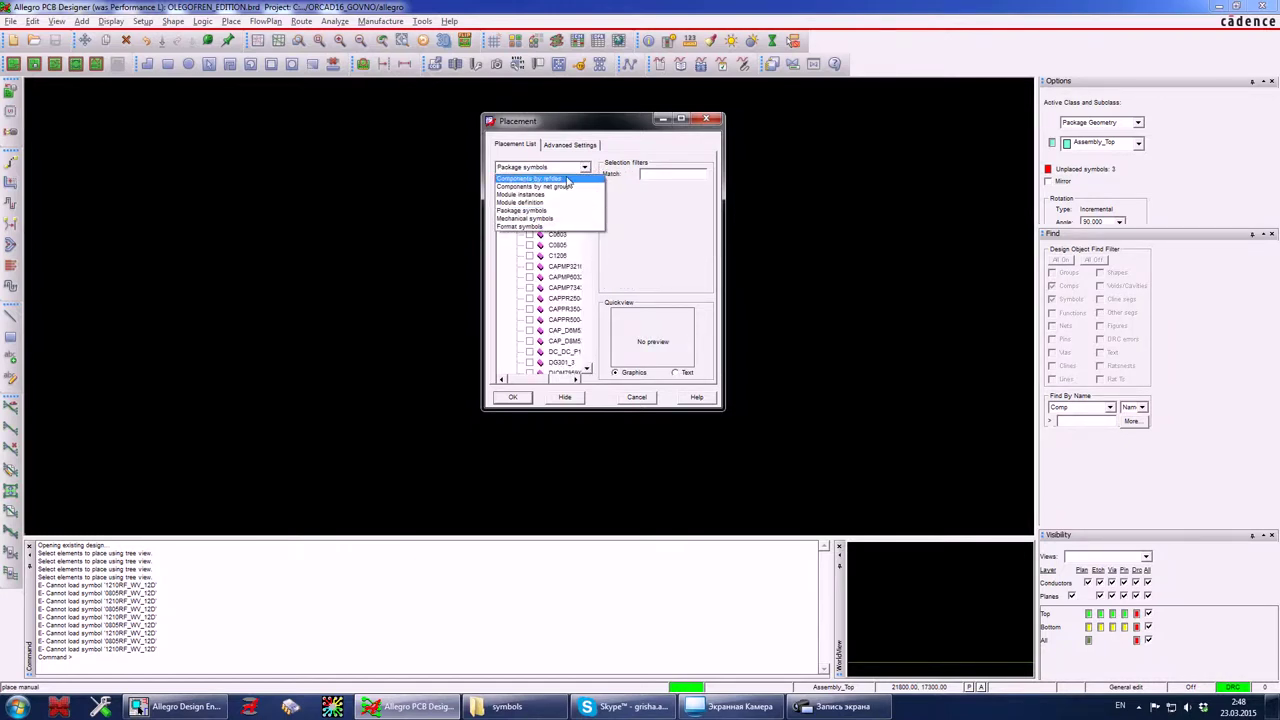
left_click(567, 180)
left_click(544, 244)
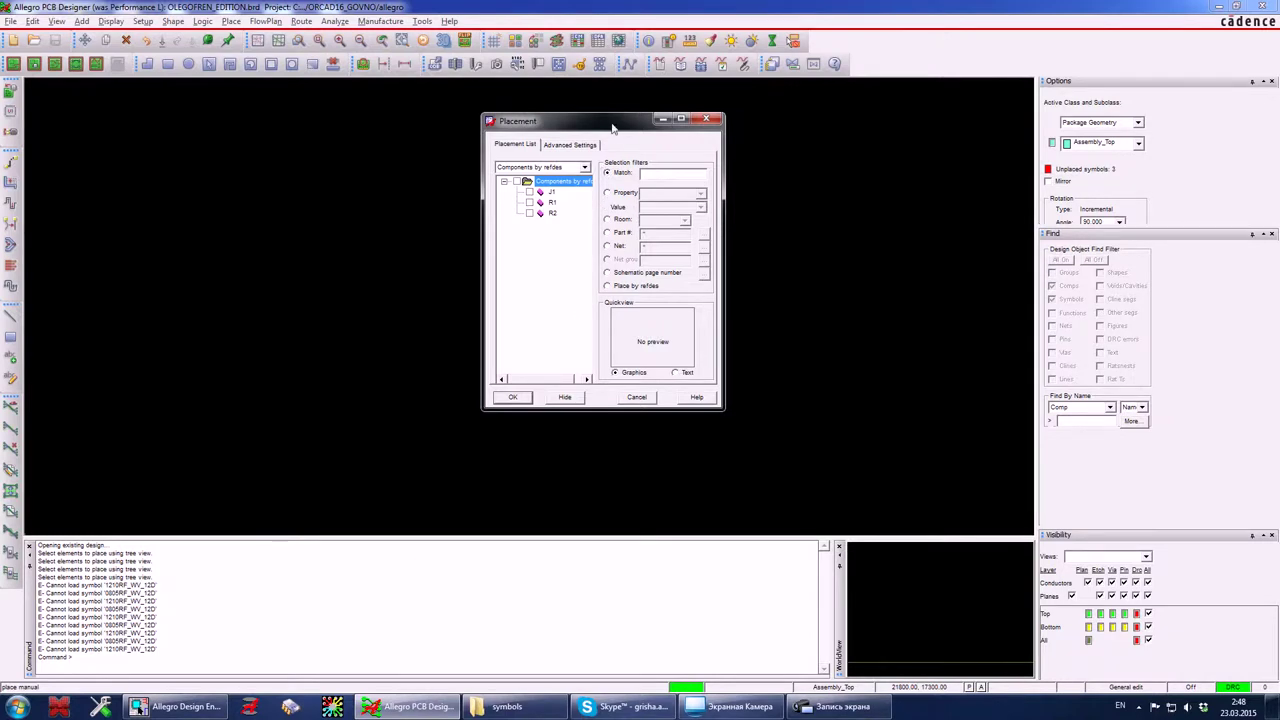
left_click_drag(613, 127, 507, 165)
left_click(697, 217)
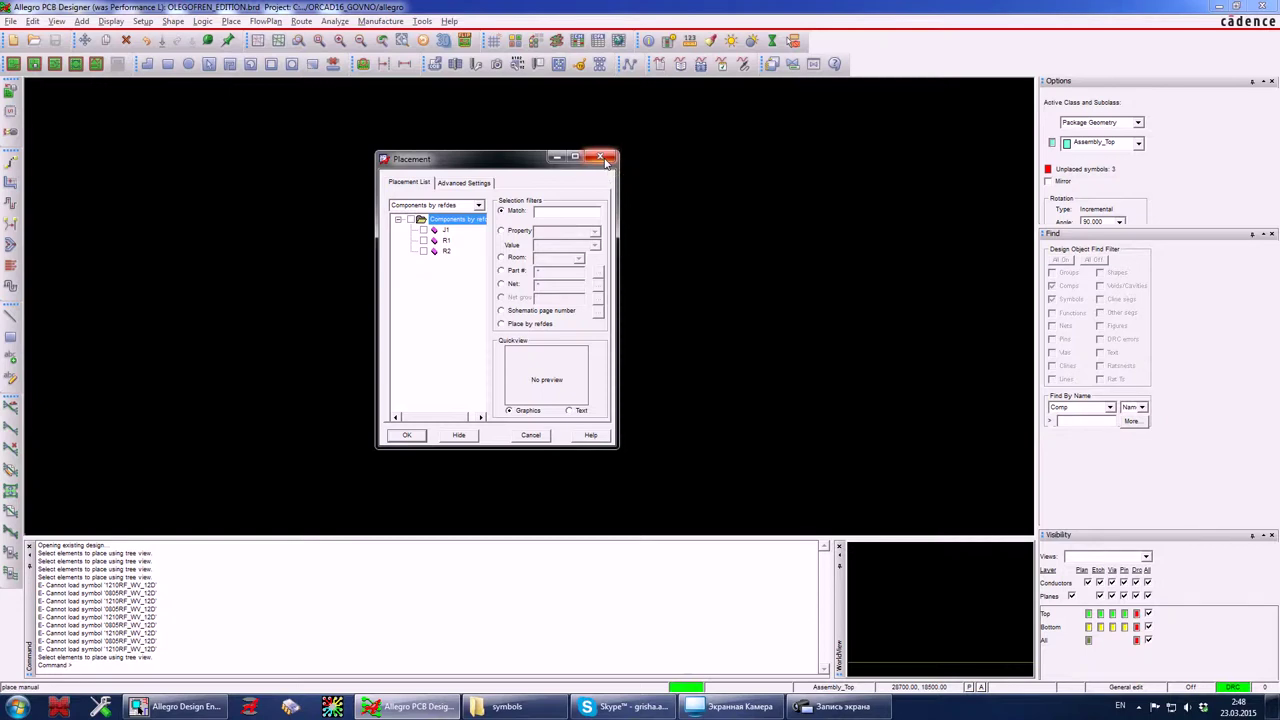
Reselect J1 and R2 for placement, then close the Placement dialog.
left_click(677, 99)
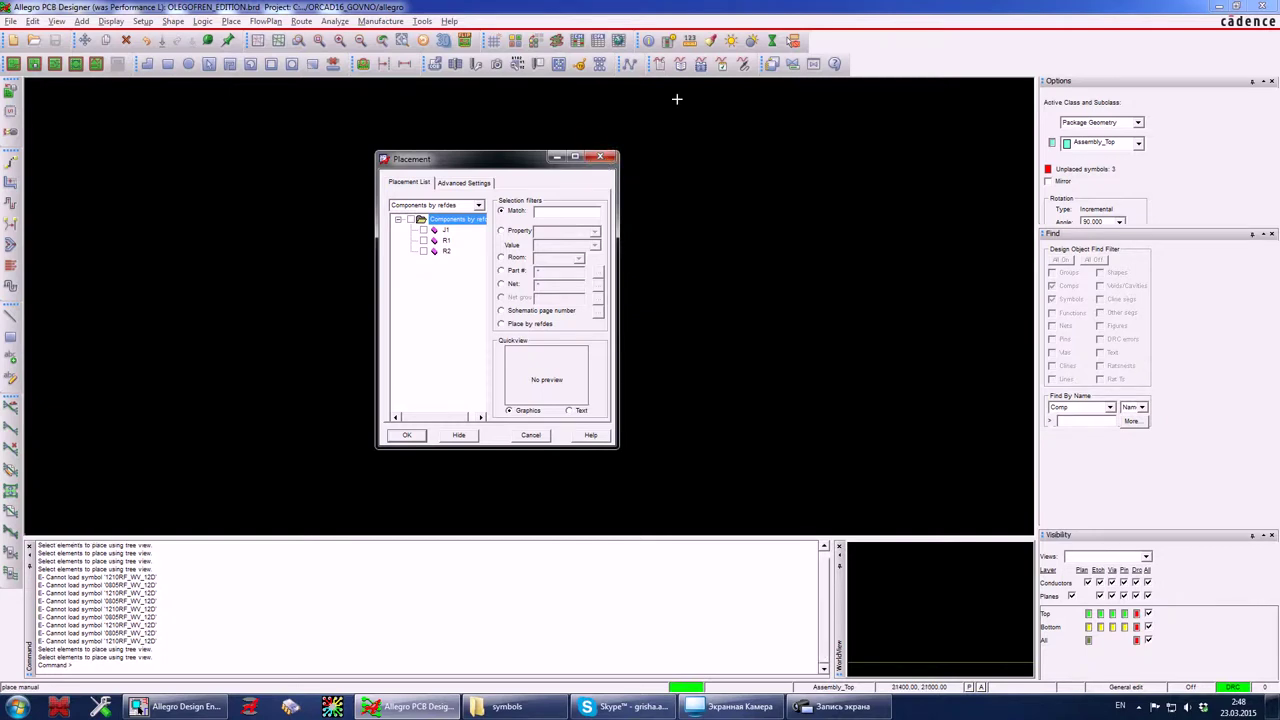
left_click(613, 147)
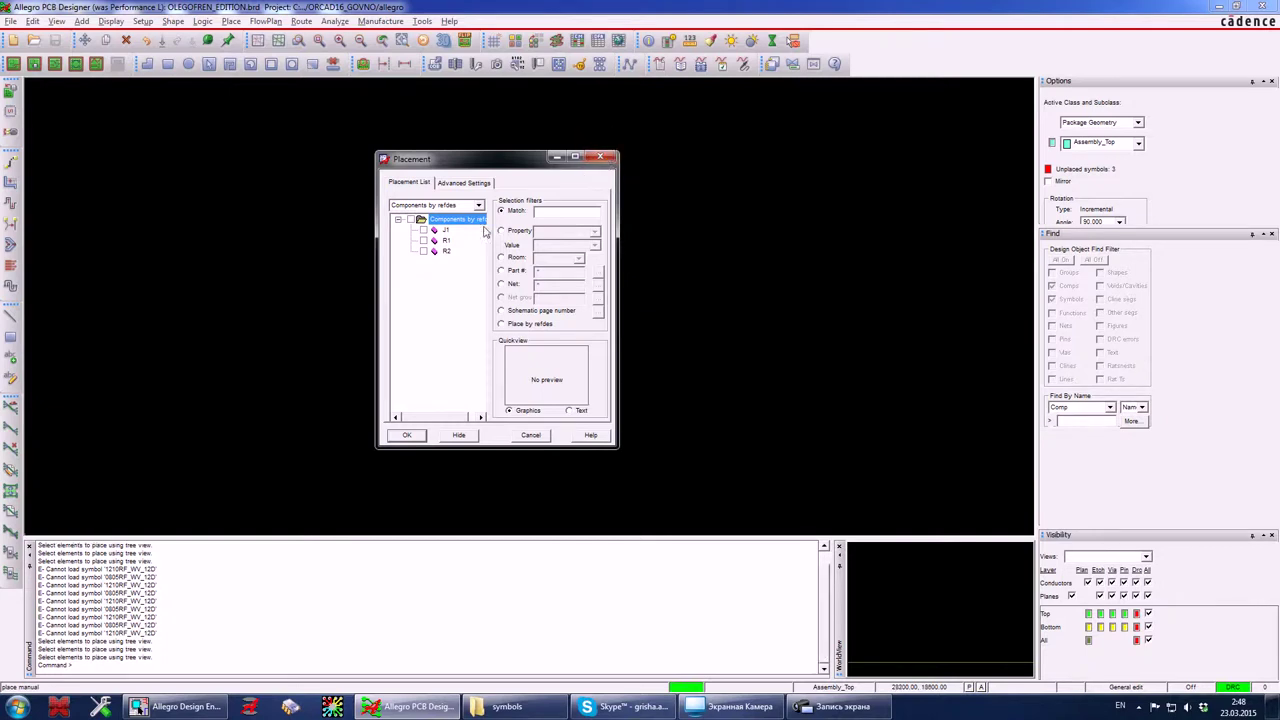
left_click(423, 231)
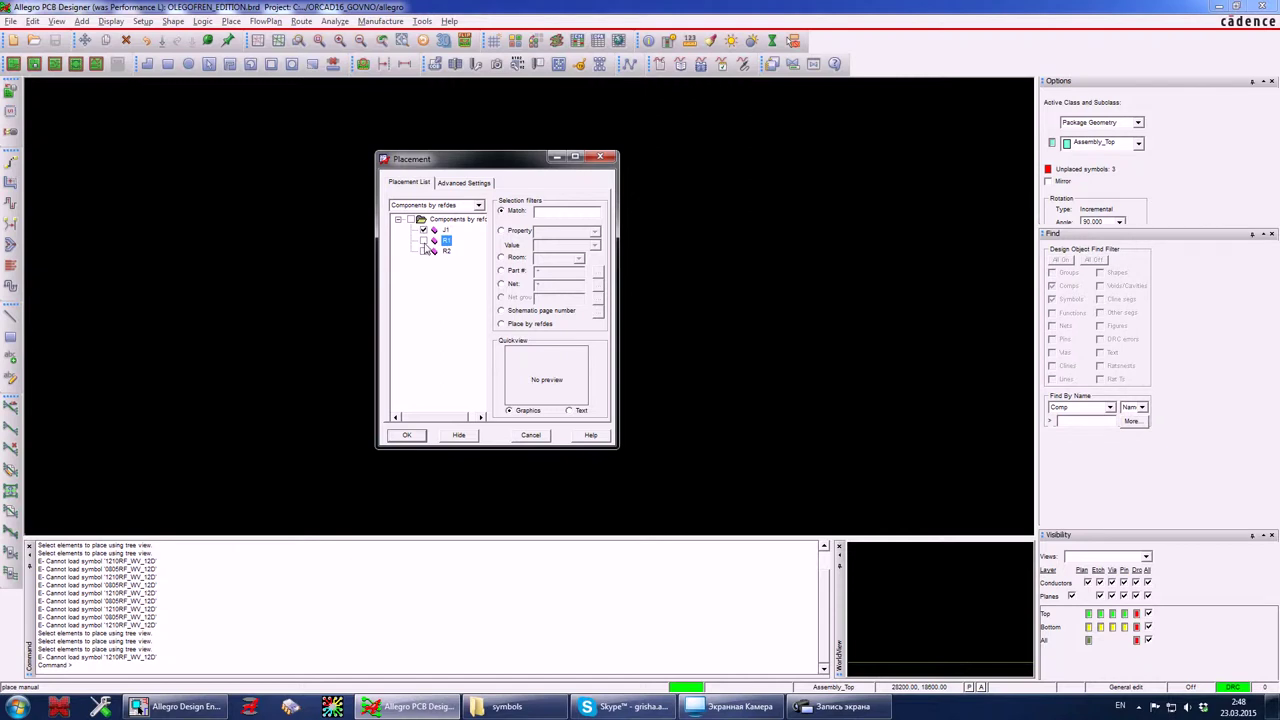
left_click(423, 251)
left_click(406, 436)
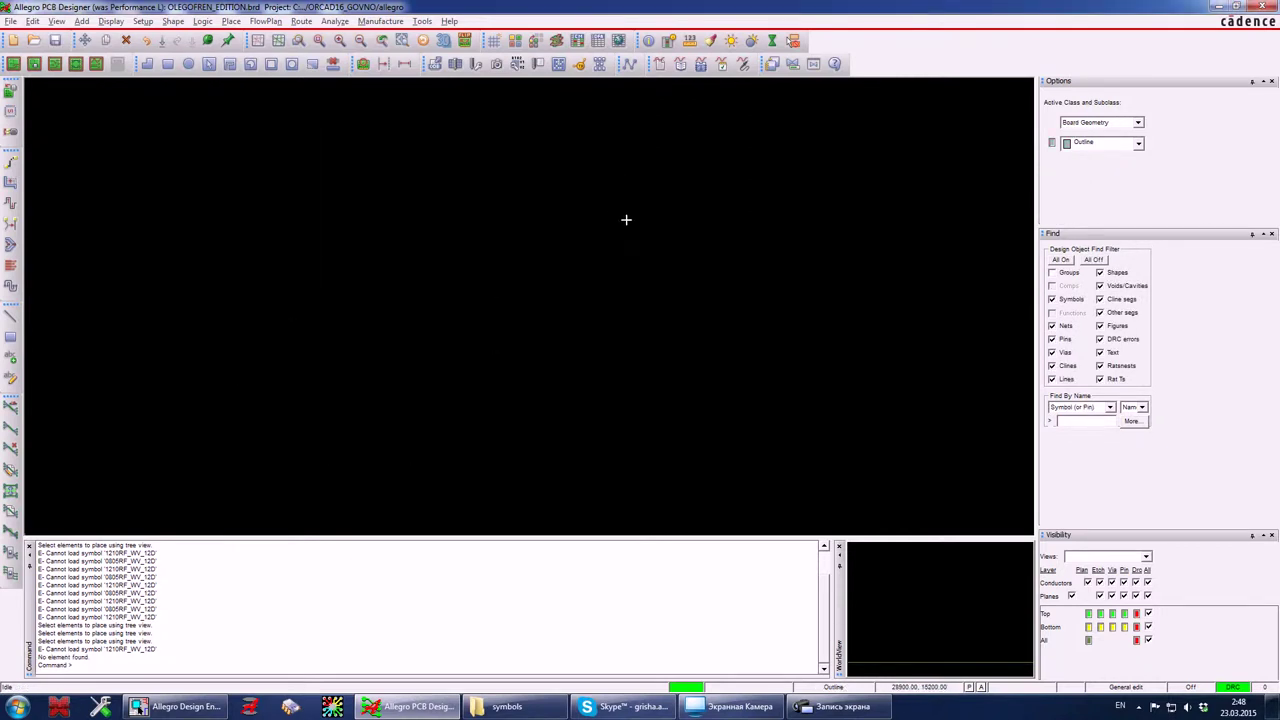
Try the Testprep, DFA, Waive DRC and Place Manual tools on the empty board.
left_click(628, 63)
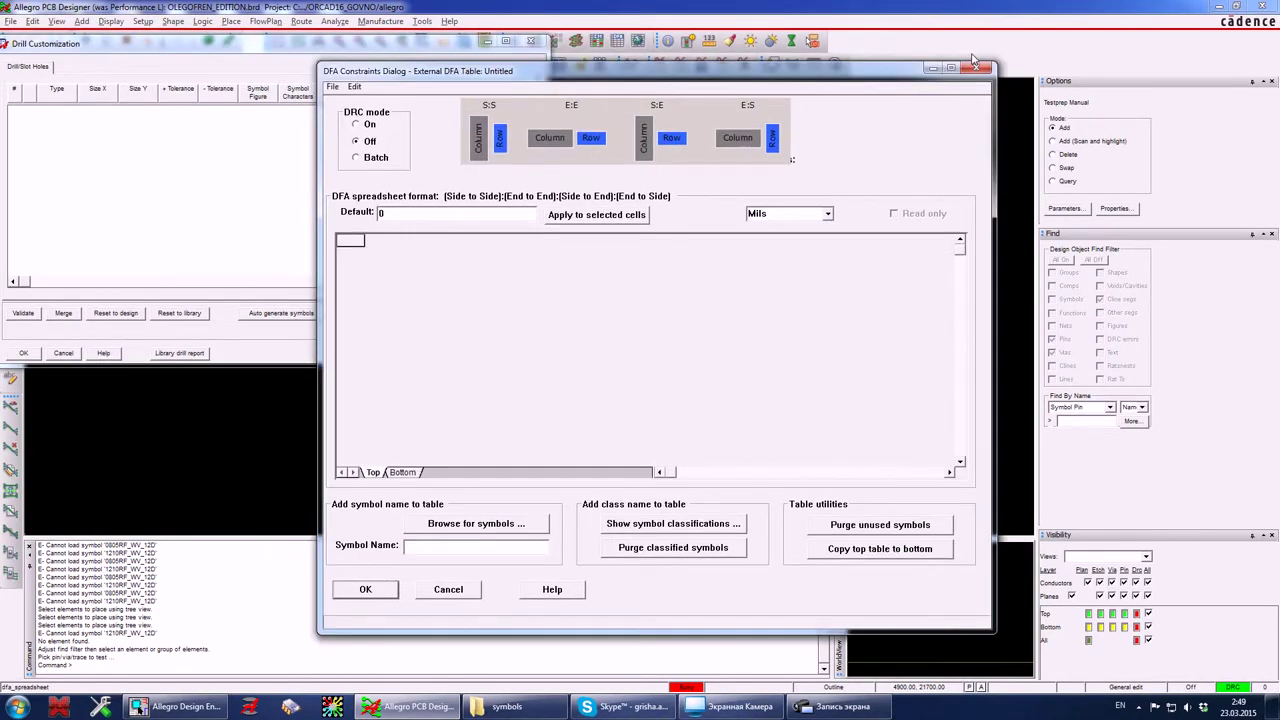
left_click(978, 70)
left_click(540, 42)
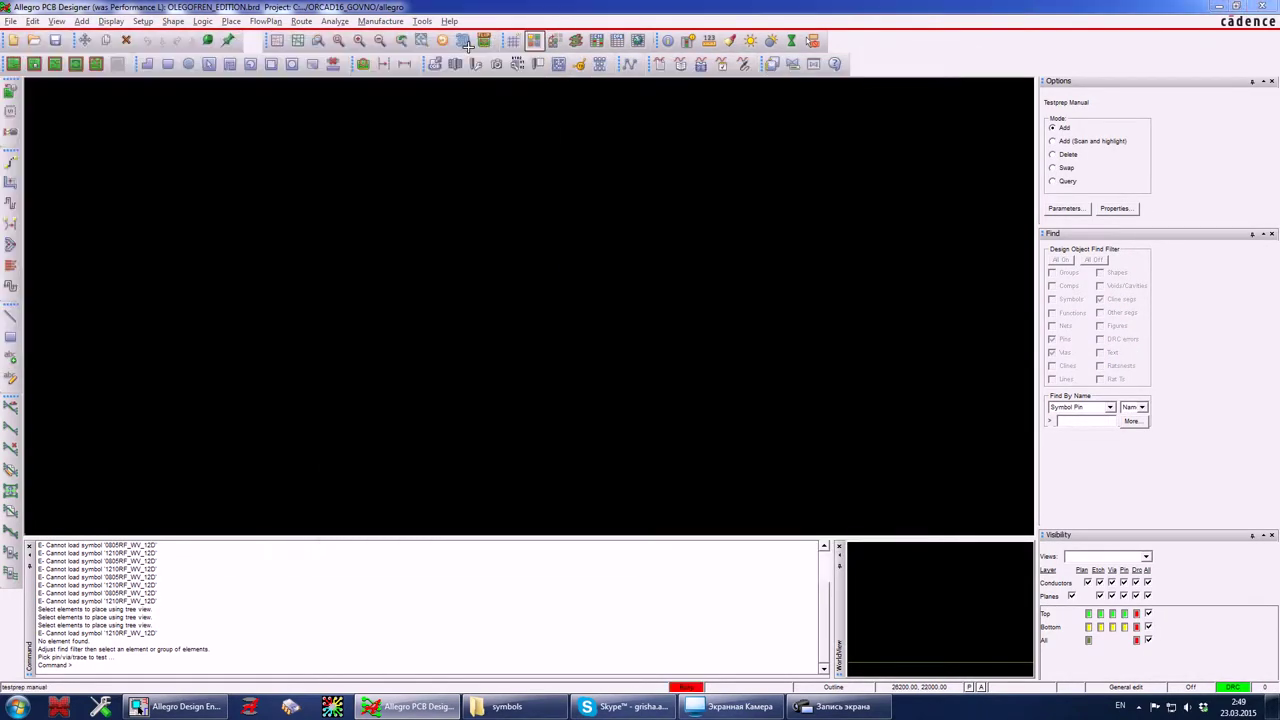
left_click(609, 41)
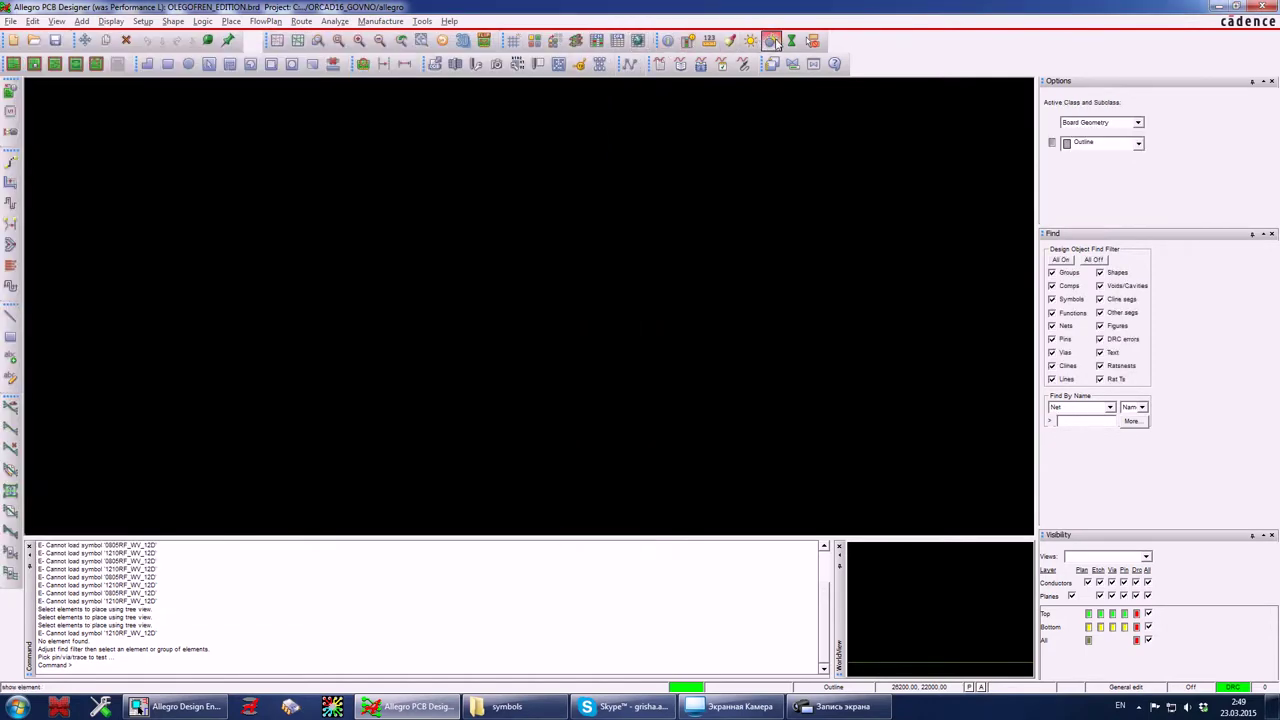
left_click(688, 40)
left_click(302, 41)
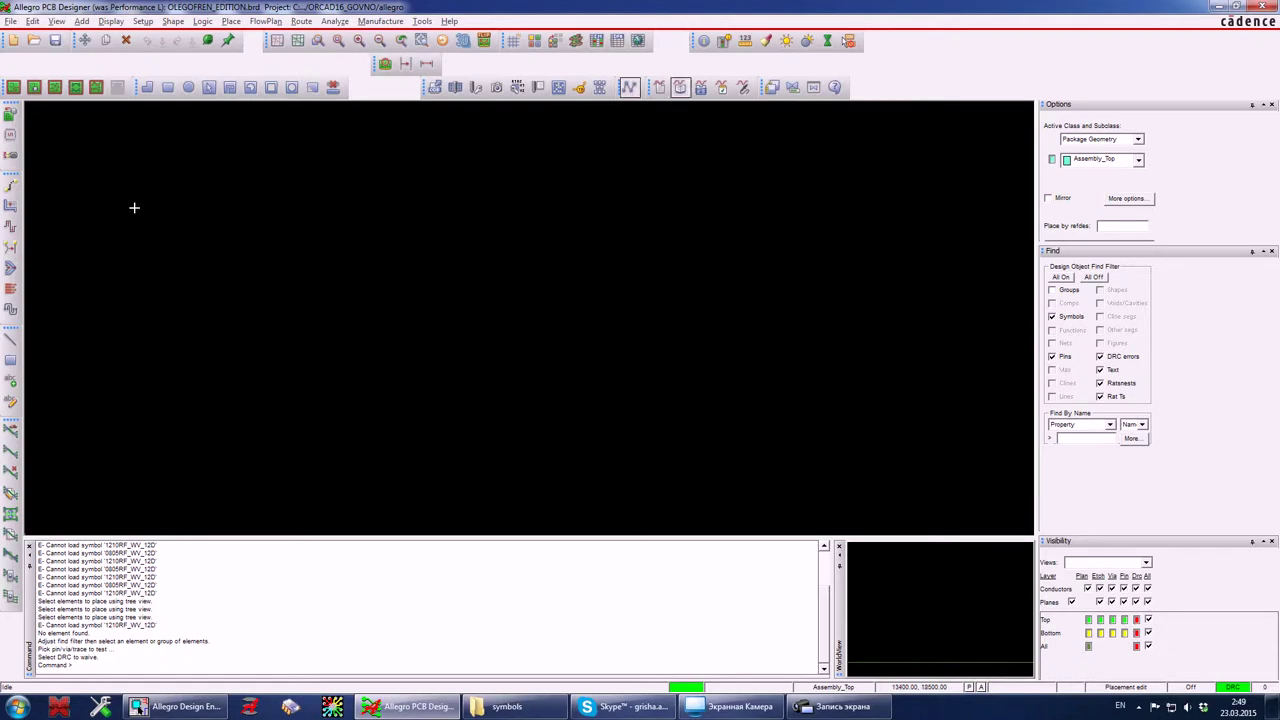
Try Delay Tune, open and close Help, then restore the board editor to a smaller window.
left_click(10, 226)
left_click(10, 472)
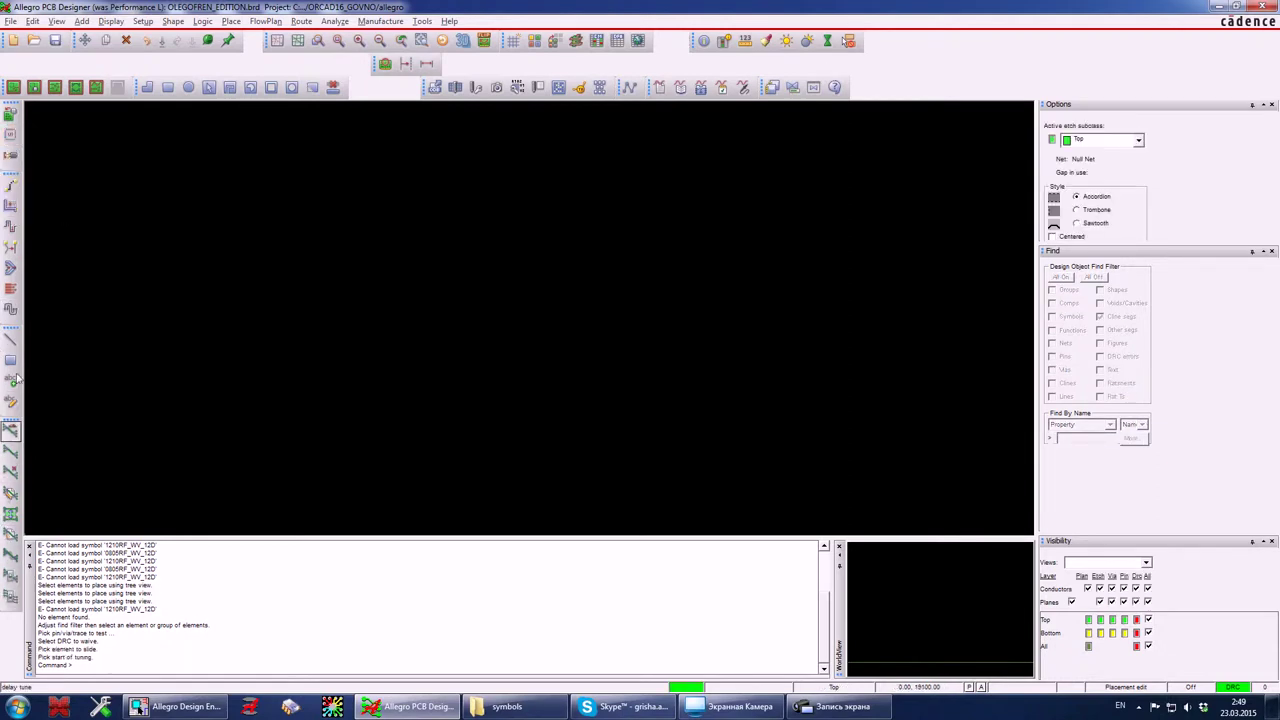
left_click(450, 21)
left_click(471, 40)
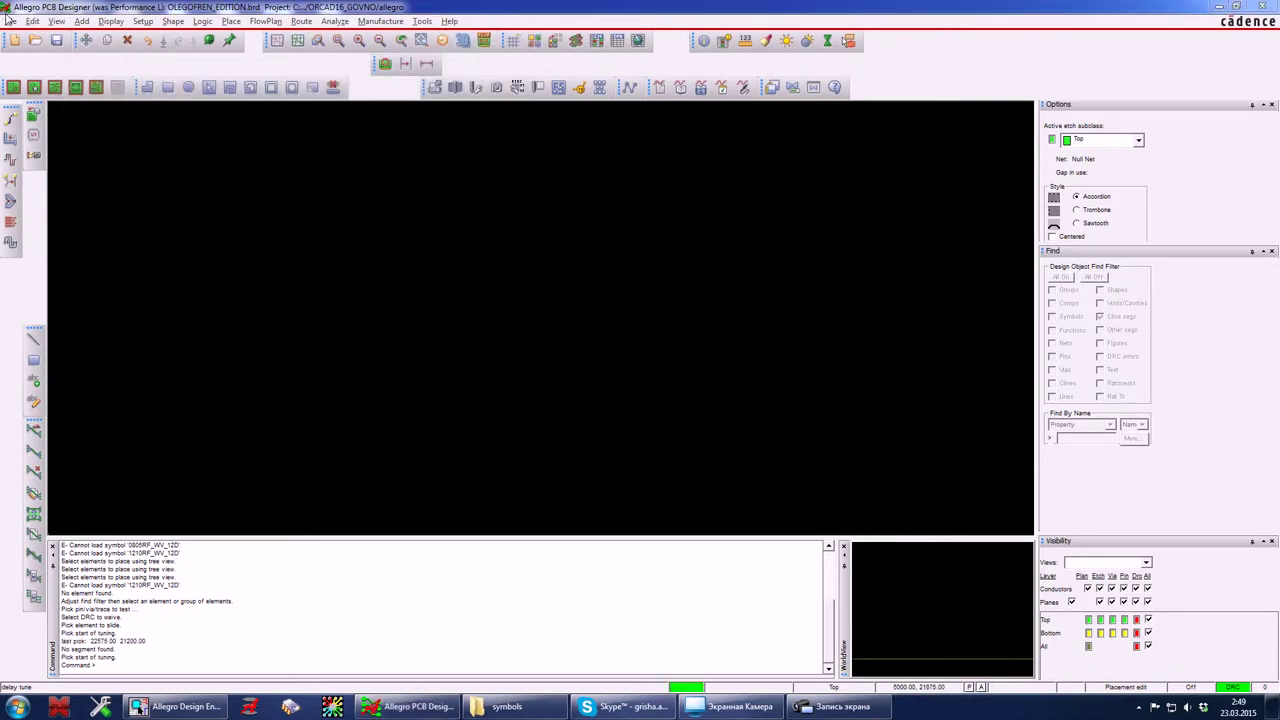
double_click(30, 6)
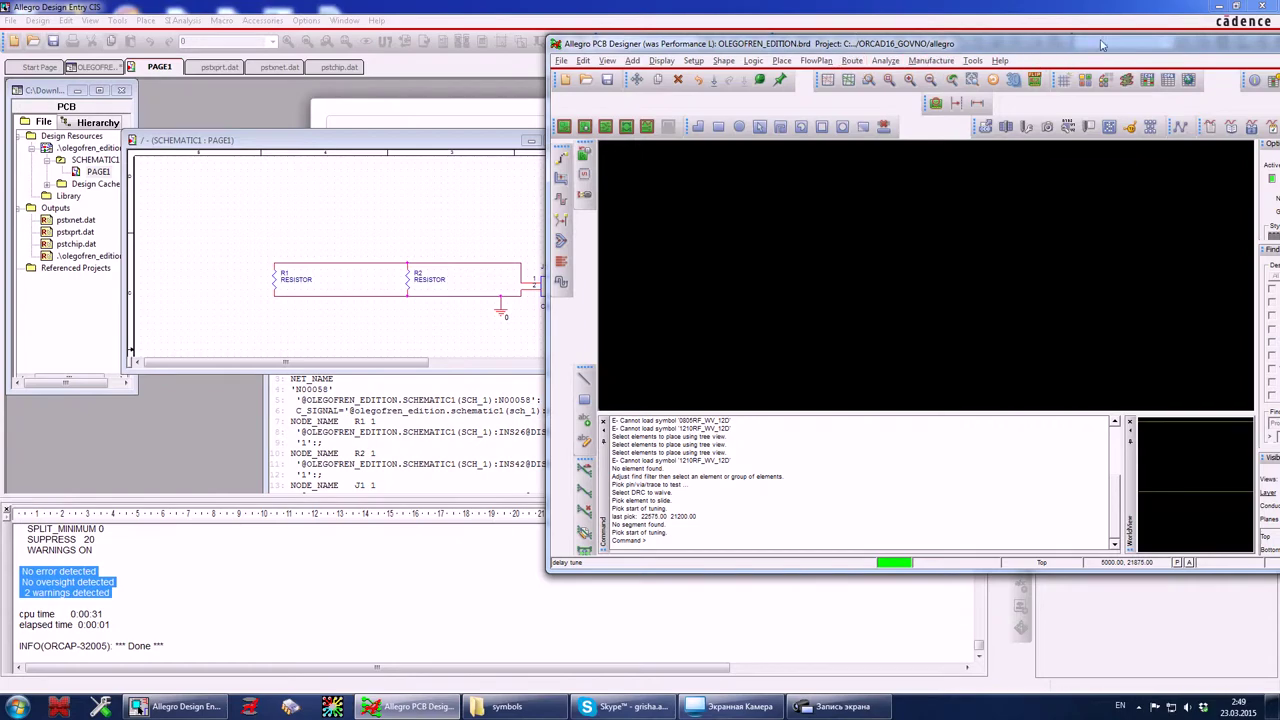
Maximize the board editor and dock the second-row toolbar group into the top toolbar row.
left_click_drag(1101, 44, 575, 110)
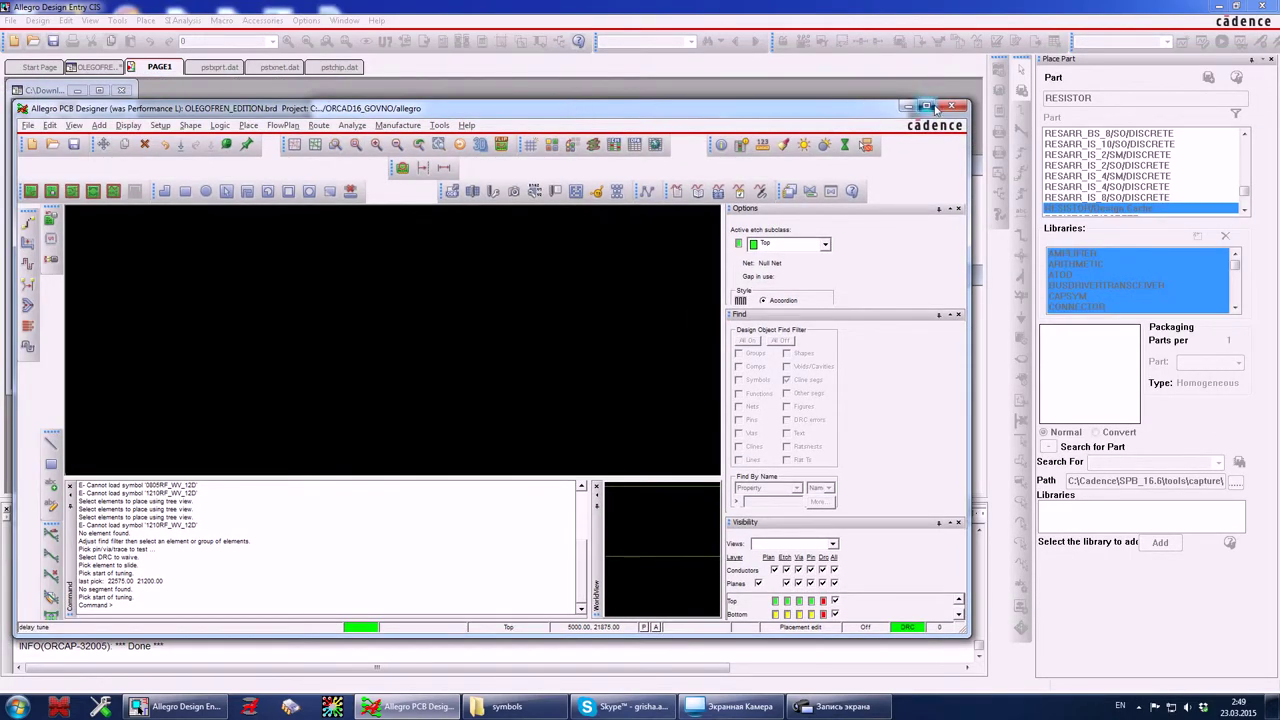
left_click(926, 106)
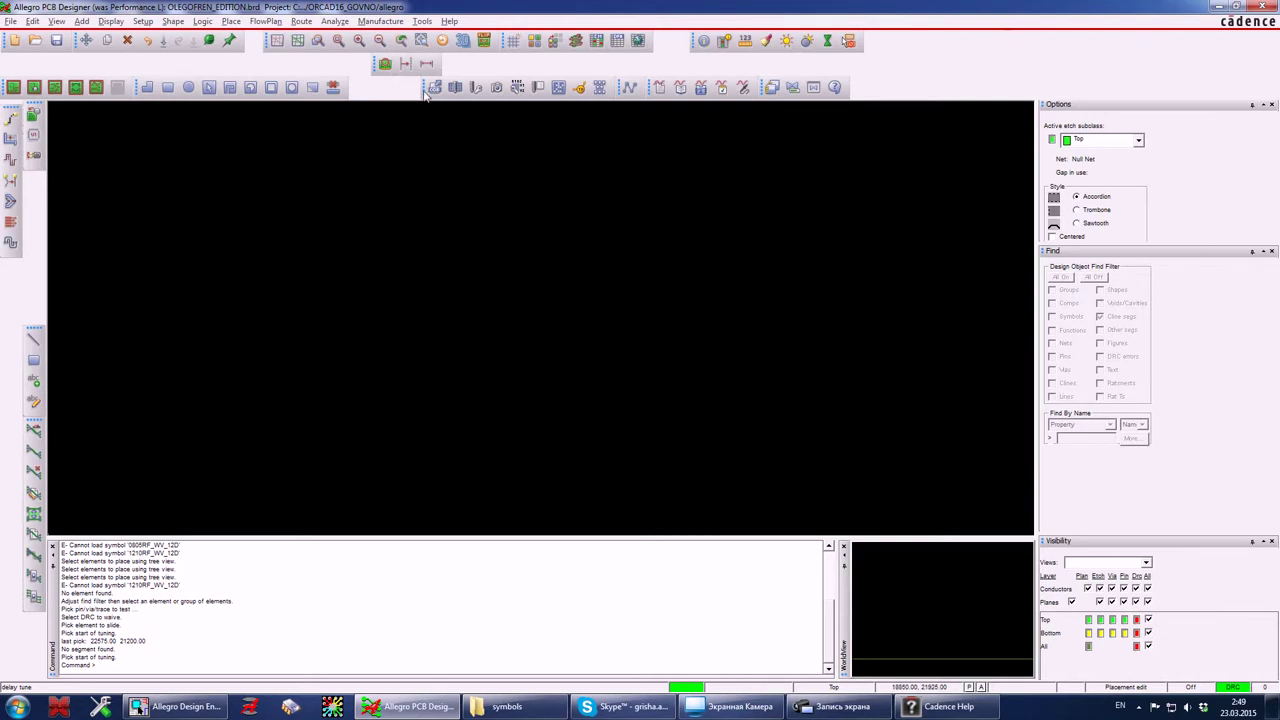
left_click_drag(427, 91, 456, 67)
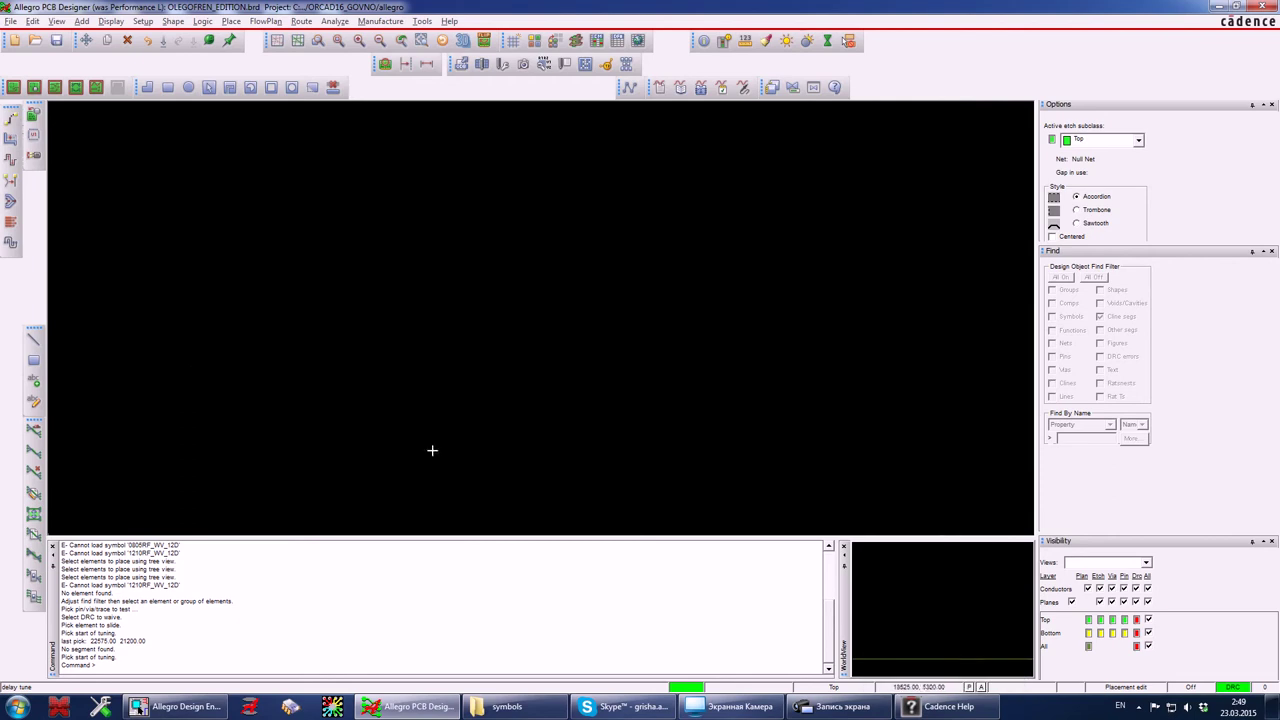
left_click(843, 706)
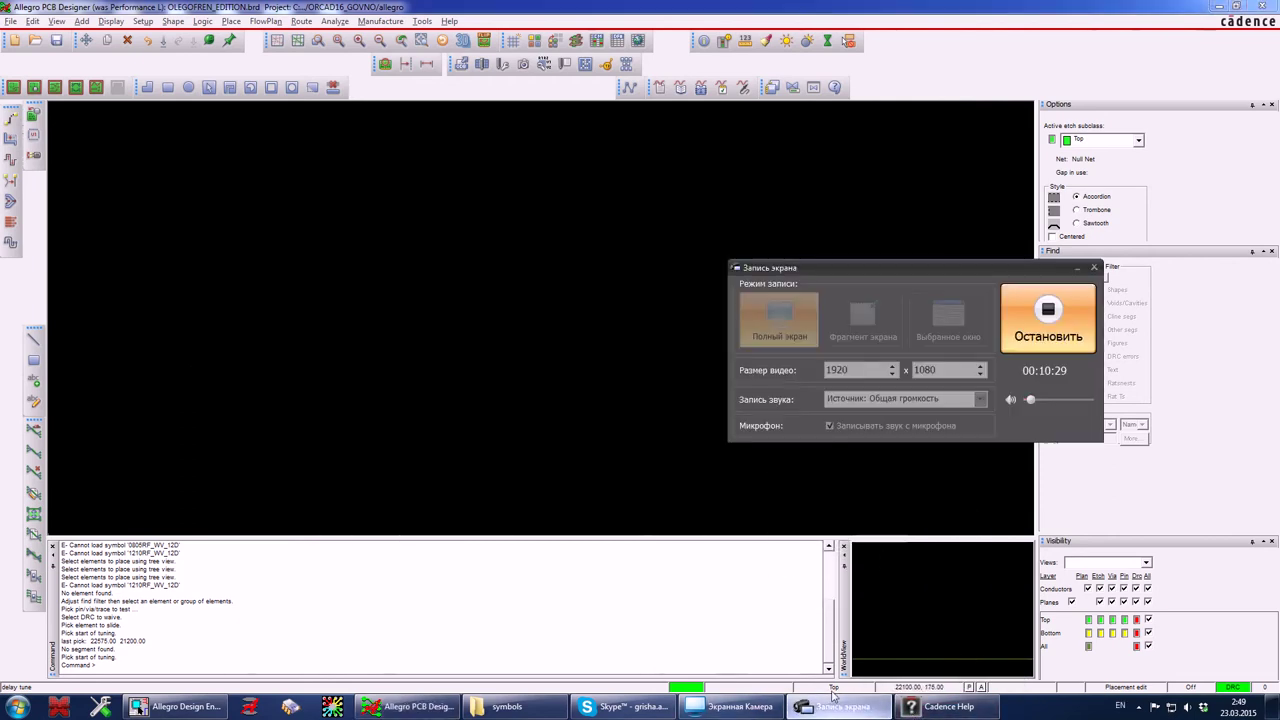